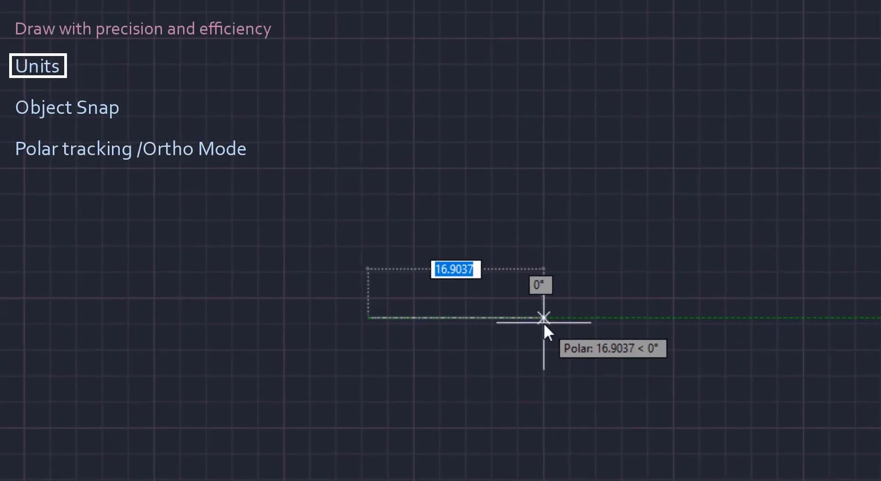
- Draw a horizontal line 50 units long and pick an existing line's endpoint with object snap
text(50)
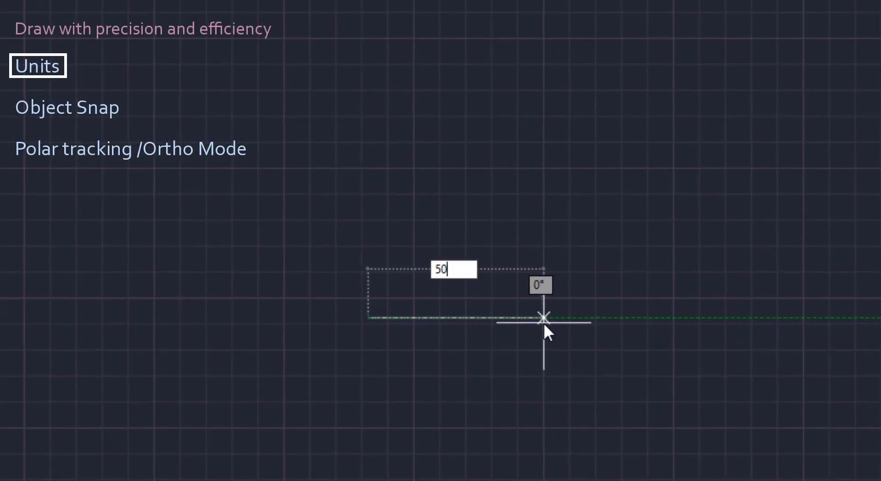
key(Return)
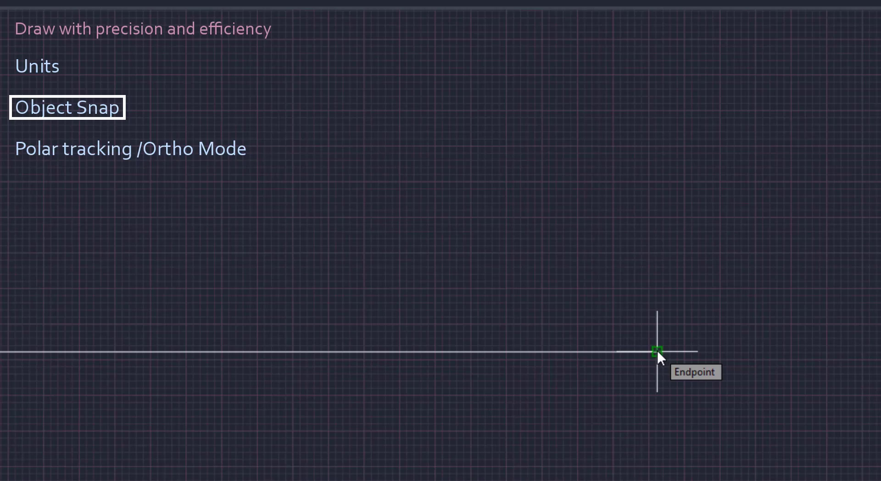
click(657, 351)
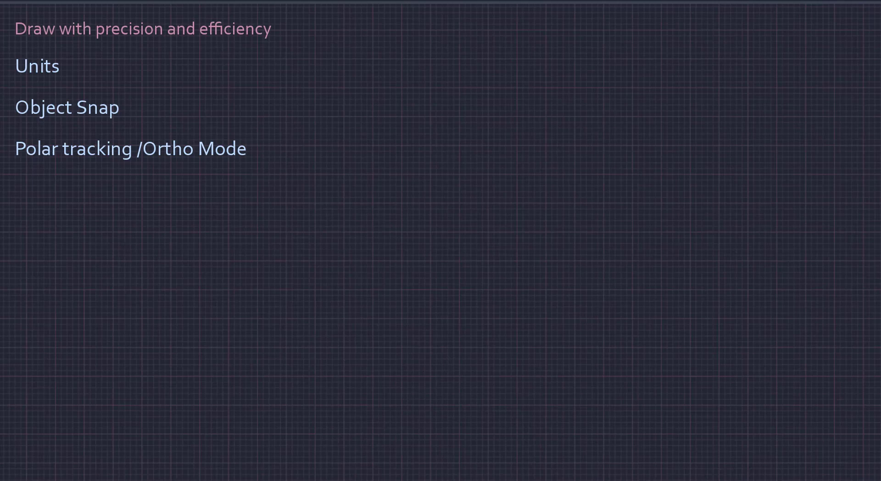
click(308, 277)
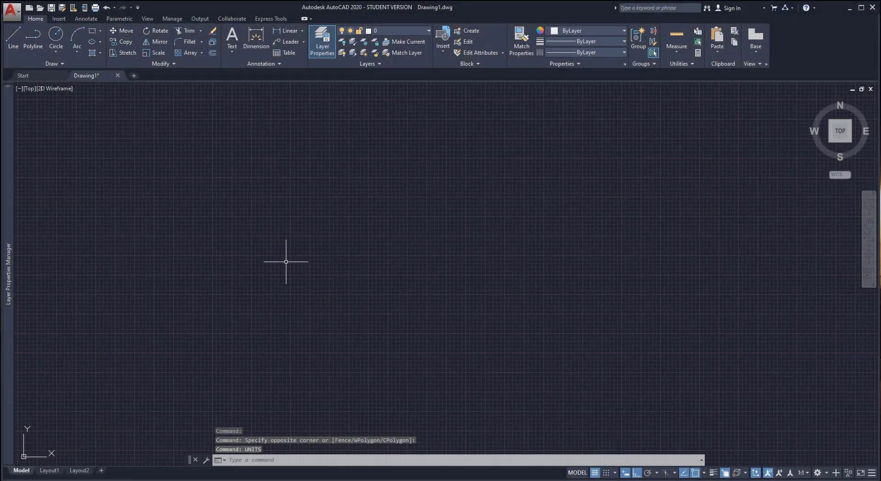
- Configure the drawing units to decimal length with precision 0
text(UNITS)
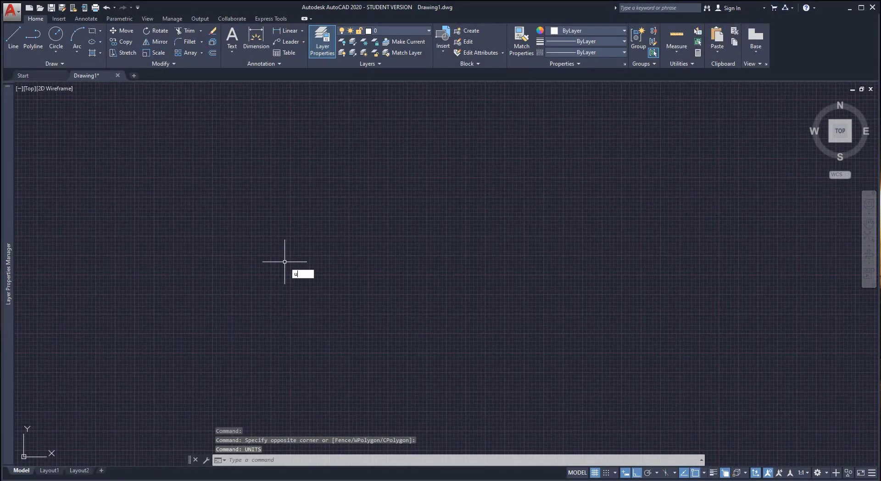
key(Return)
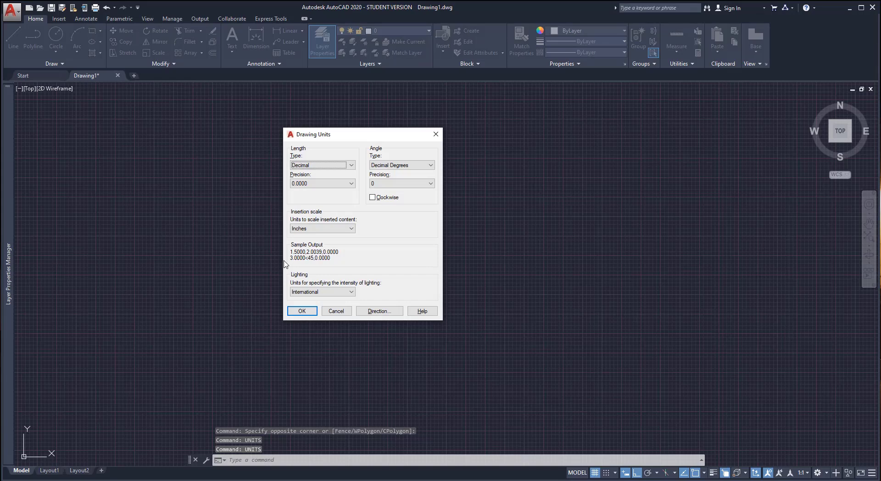
click(351, 165)
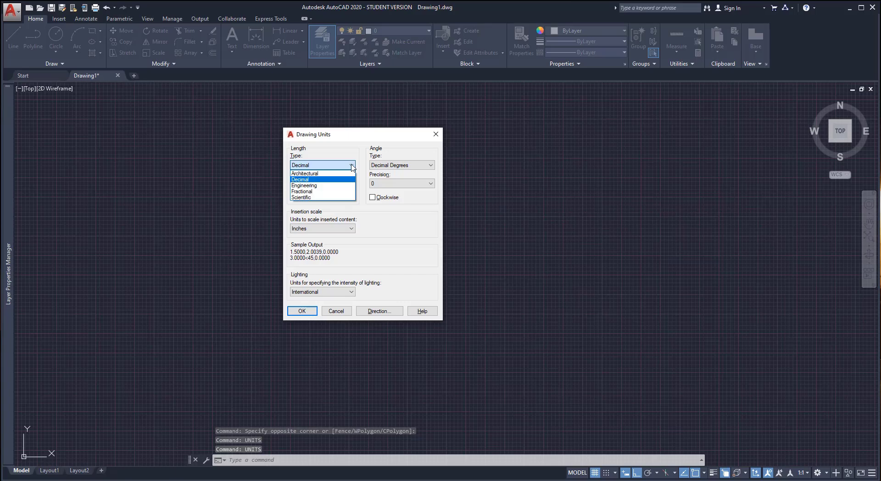
click(350, 179)
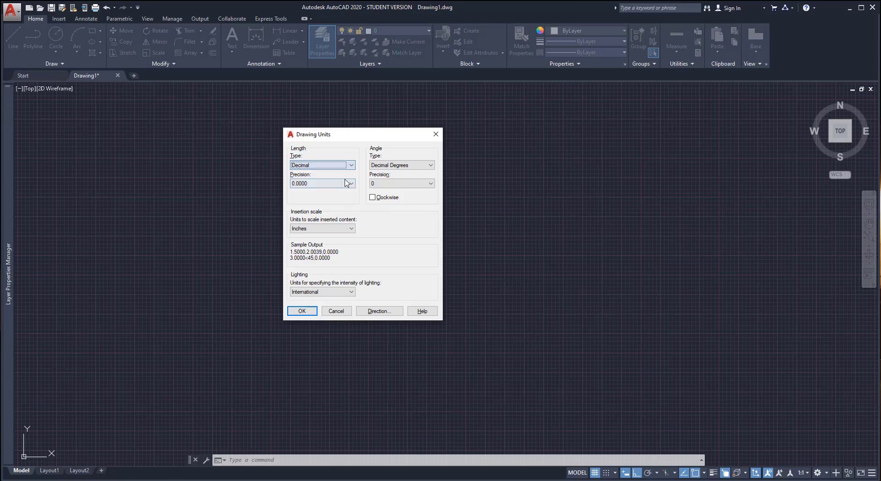
click(350, 184)
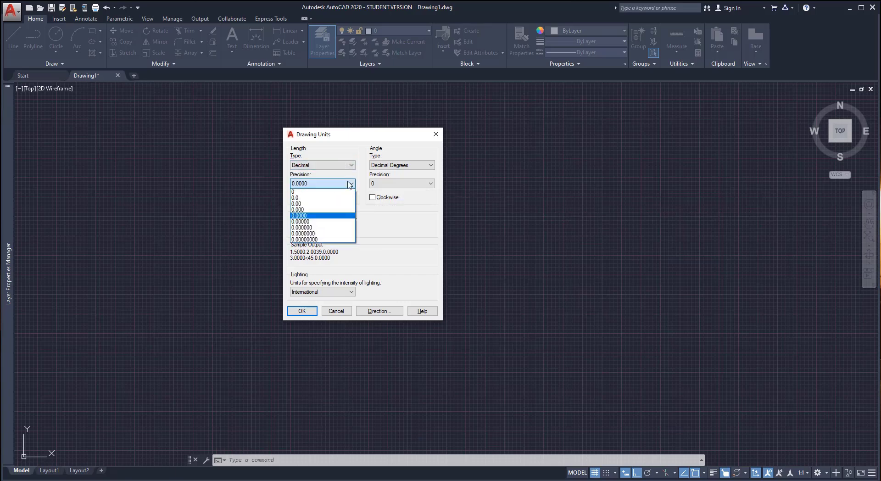
click(347, 192)
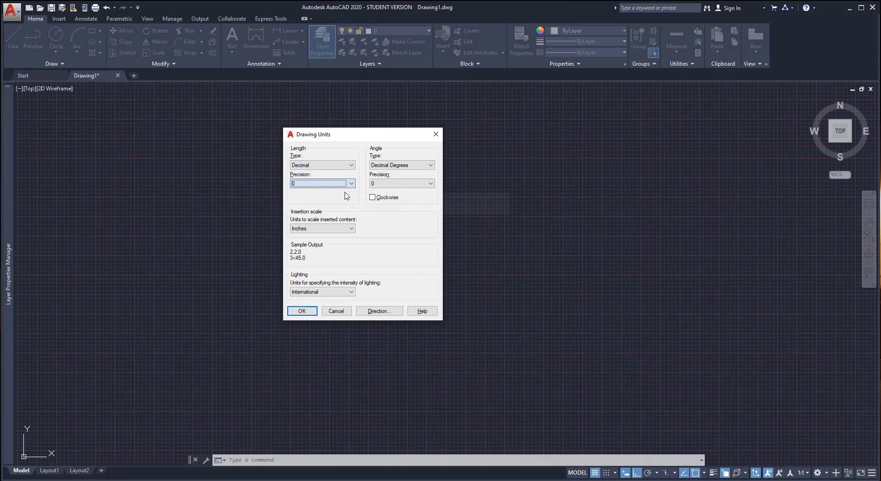
click(304, 312)
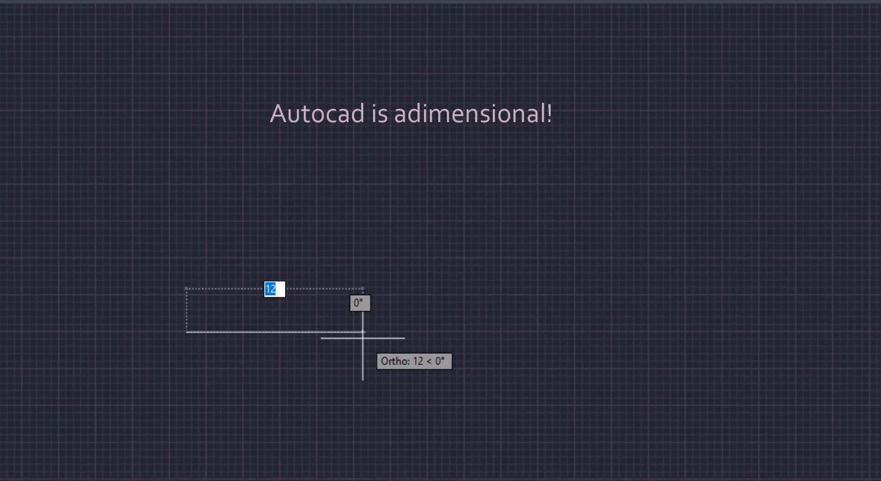
- Draw a 20-unit horizontal line and, from its right endpoint, a line about 13 units long rising at about 23°
text(20)
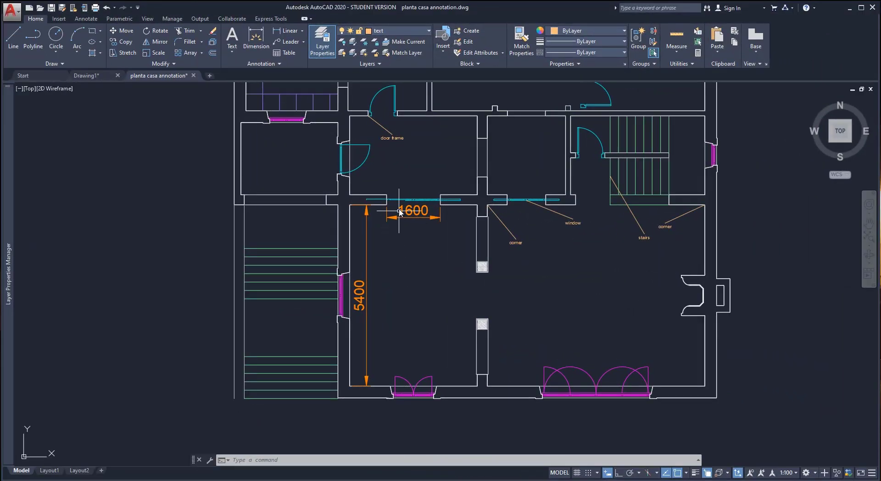
scroll(412, 204, up, 2)
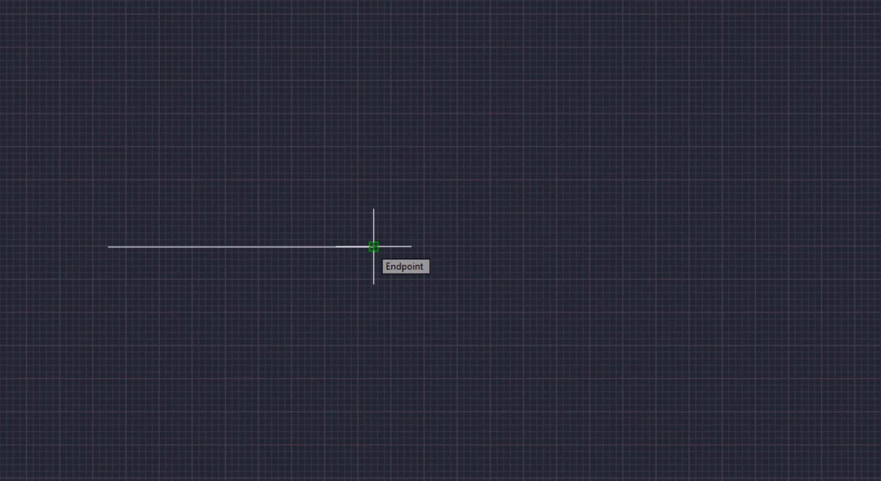
click(373, 246)
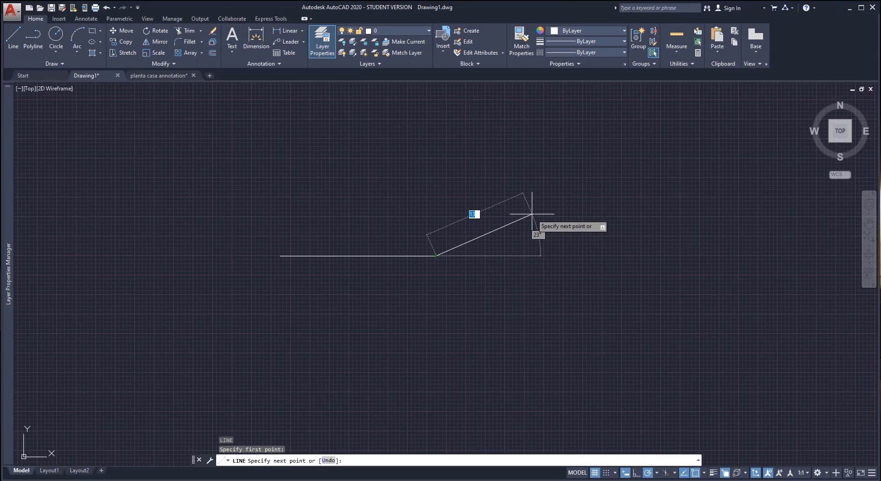
click(532, 214)
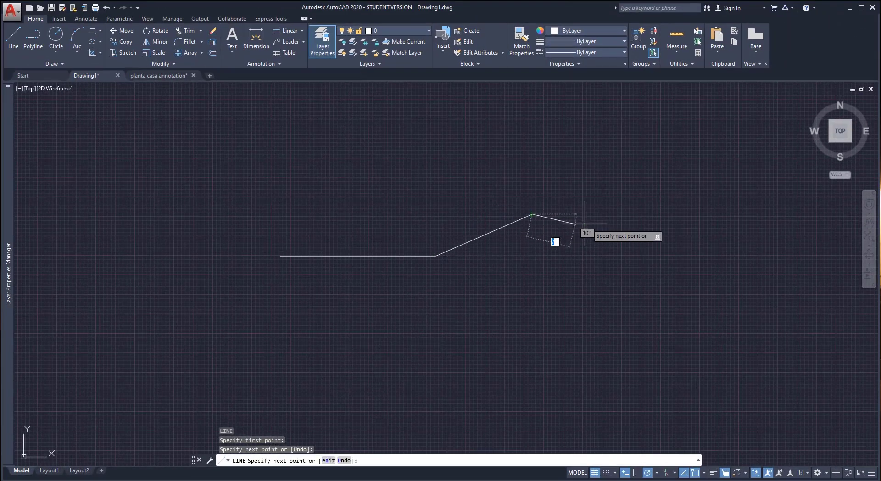
key(Return)
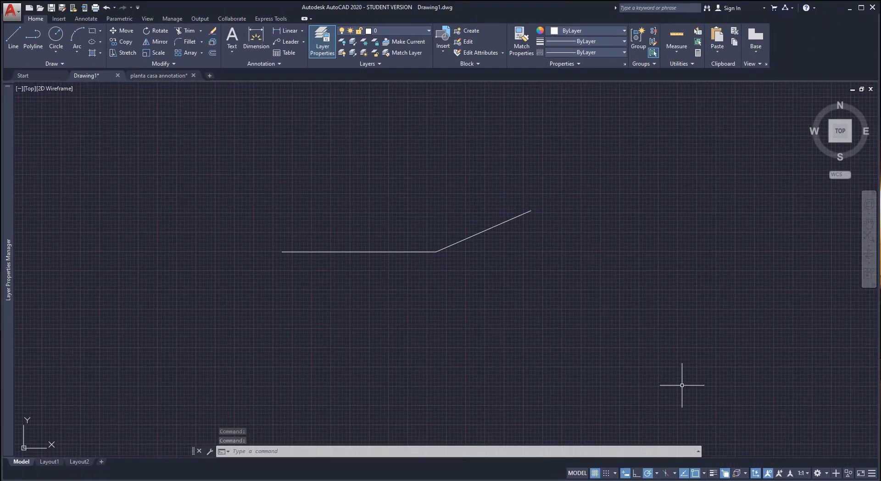
- Display the available object snap modes and turn object snap off
click(704, 474)
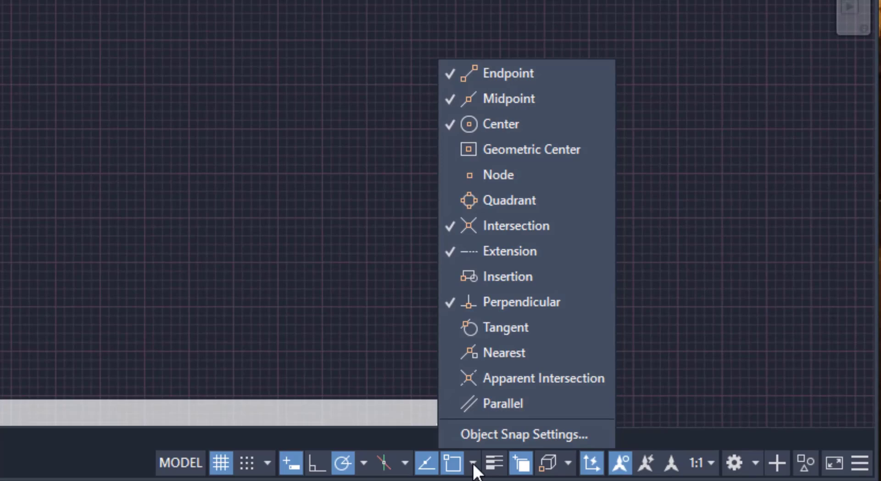
click(454, 464)
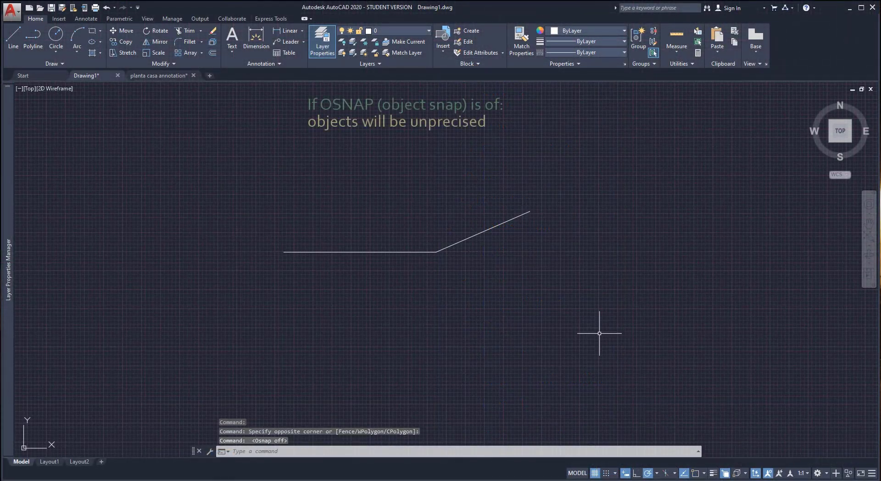
text(l)
key(Return)
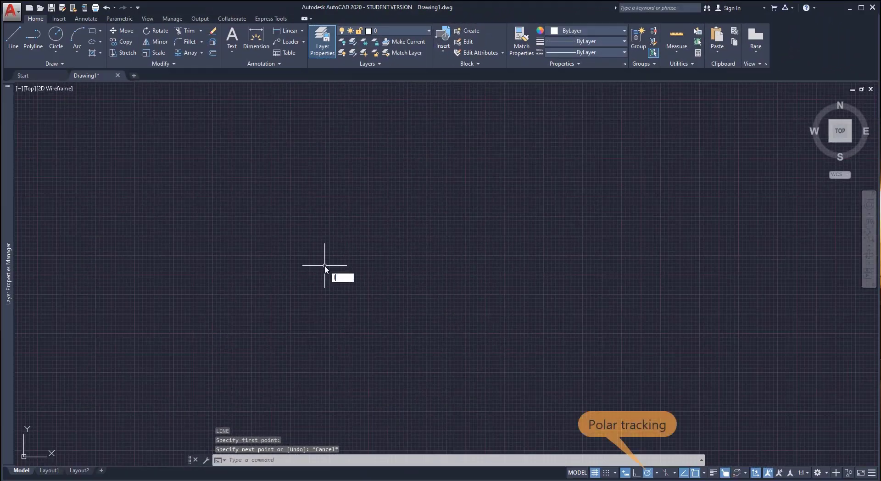
text(l)
key(Return)
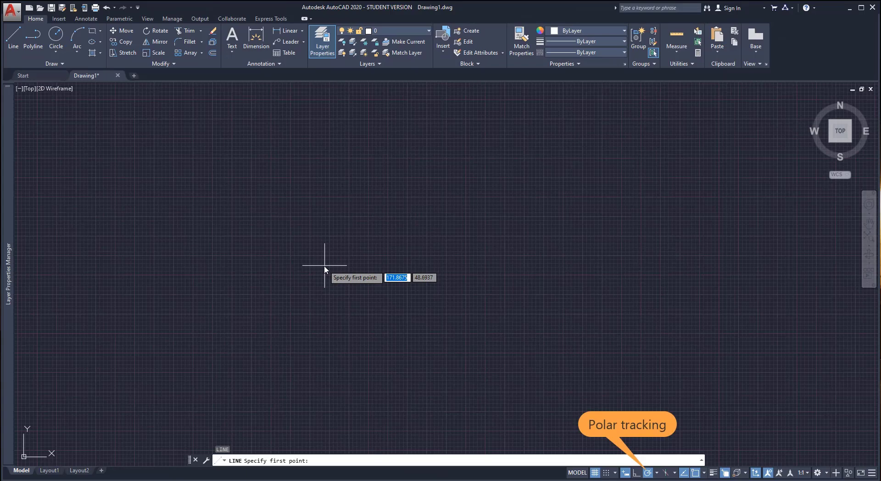
click(324, 266)
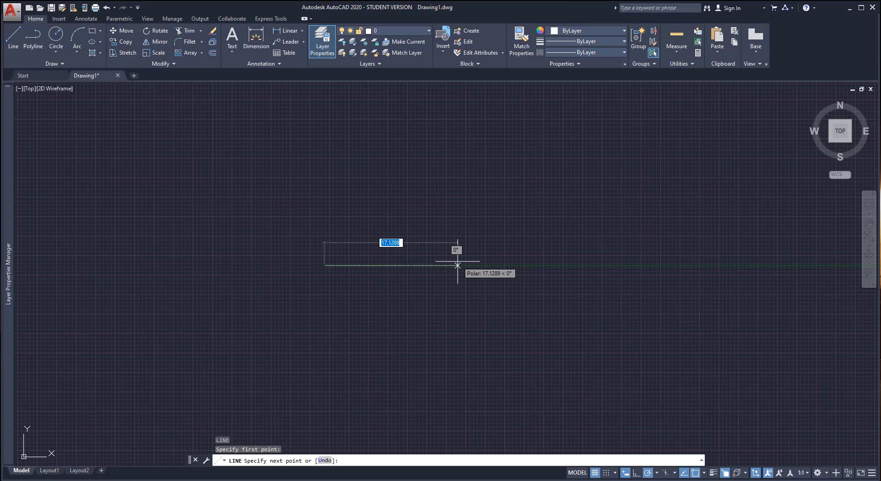
key(Escape)
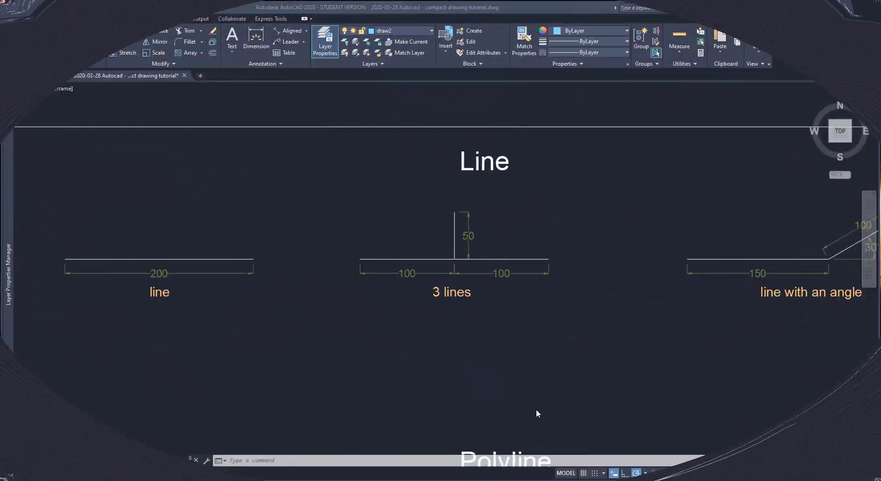
click(337, 340)
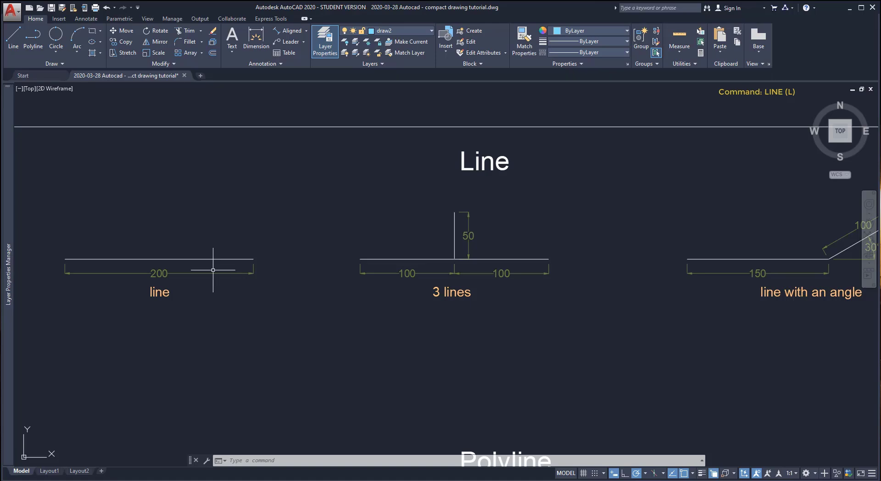
- Draw a horizontal line 200 units long below the "line" example and check its length in the quick properties
click(14, 42)
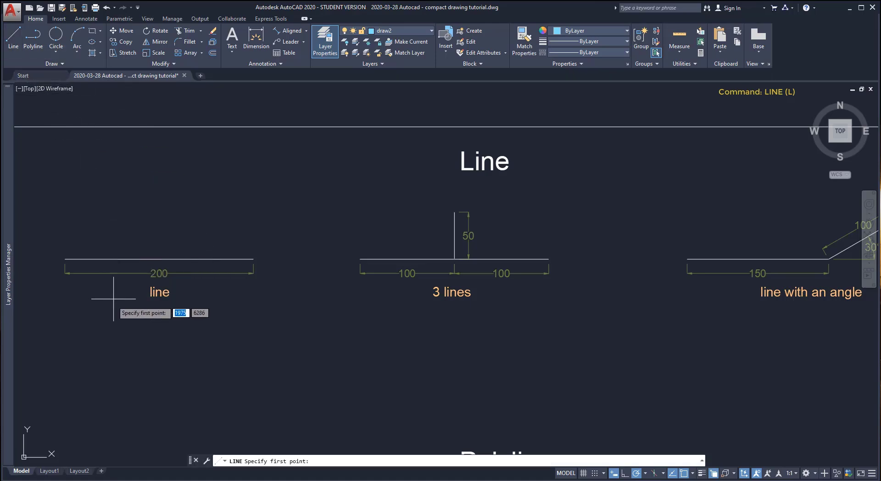
click(62, 352)
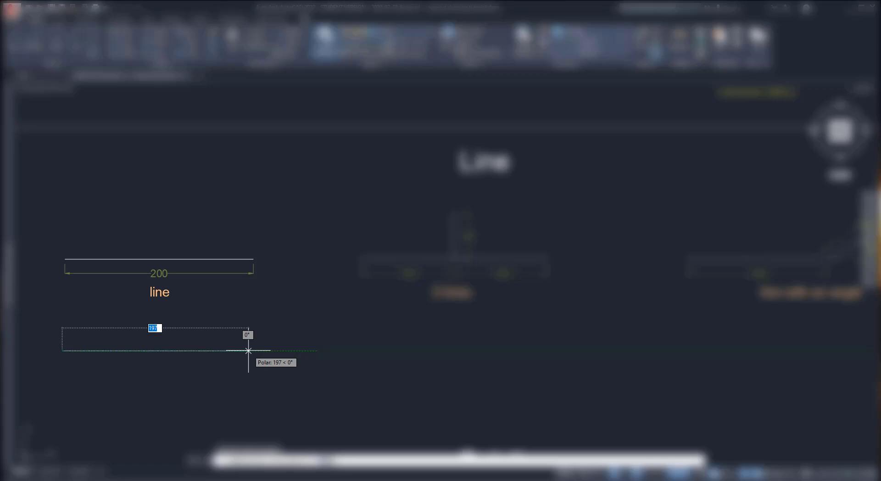
text(200)
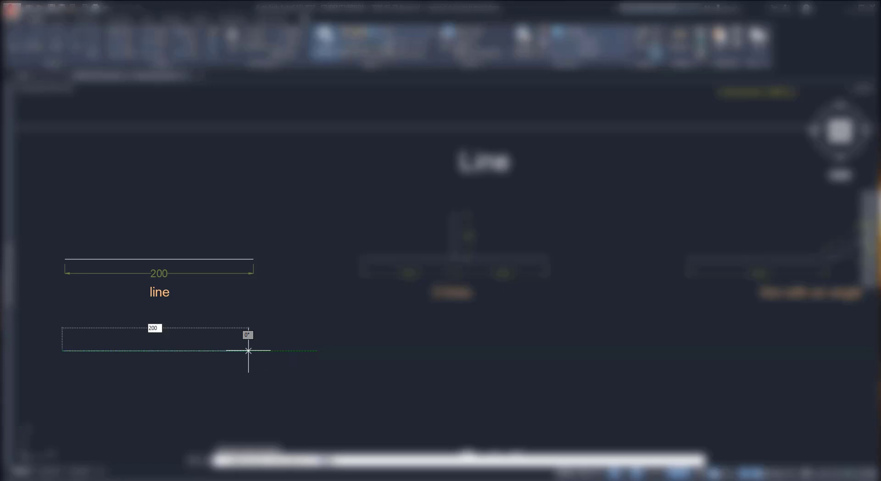
key(Return)
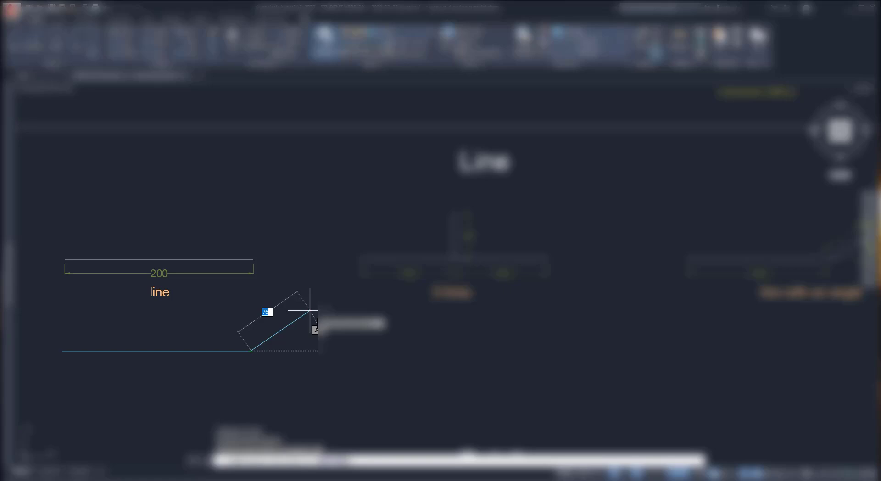
key(Escape)
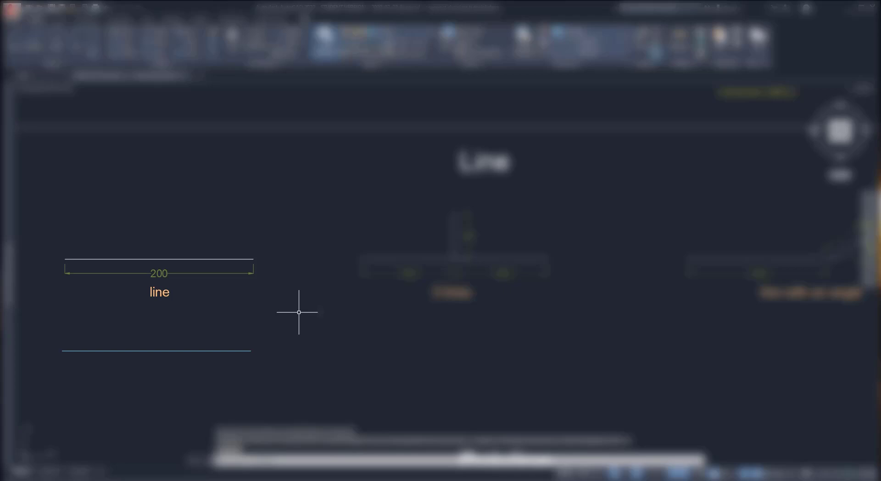
click(239, 351)
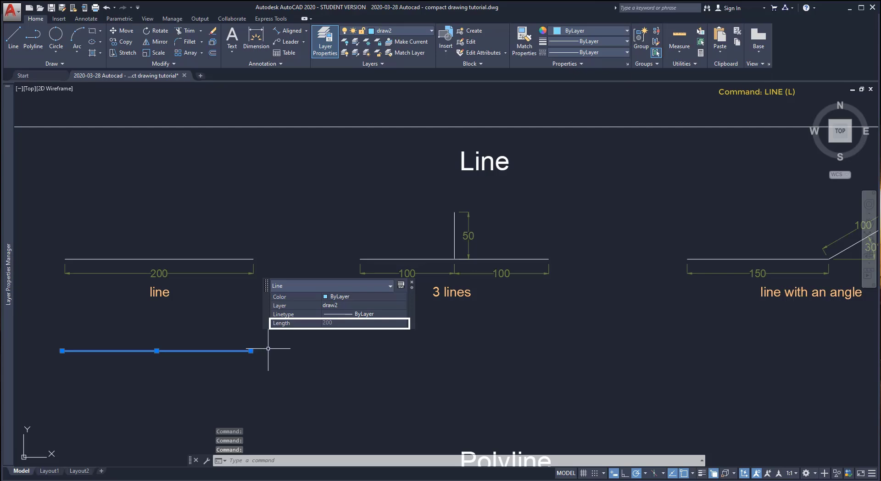
click(411, 282)
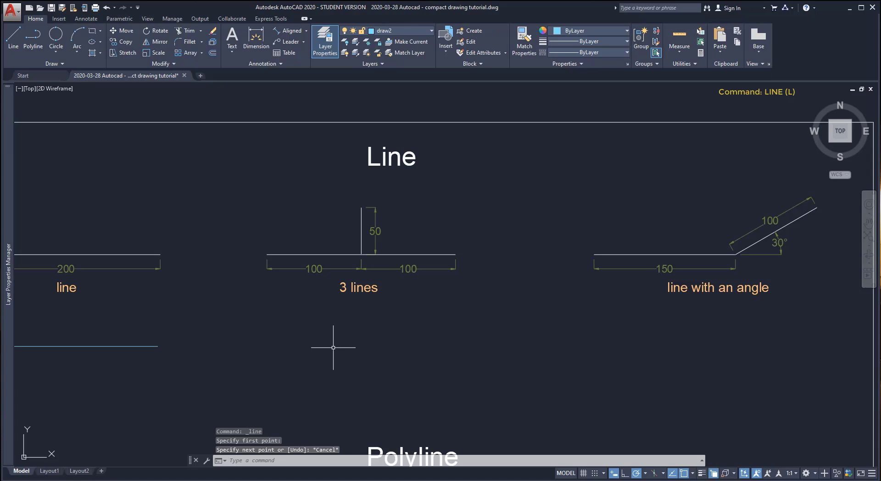
- Draw a 100-unit horizontal line below the "3 lines" example and a 50-unit vertical line upward from its right end
click(14, 37)
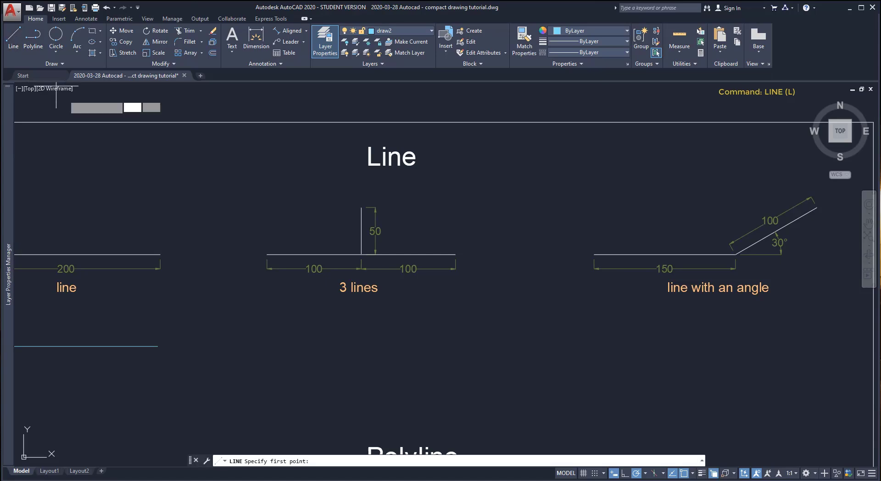
click(268, 371)
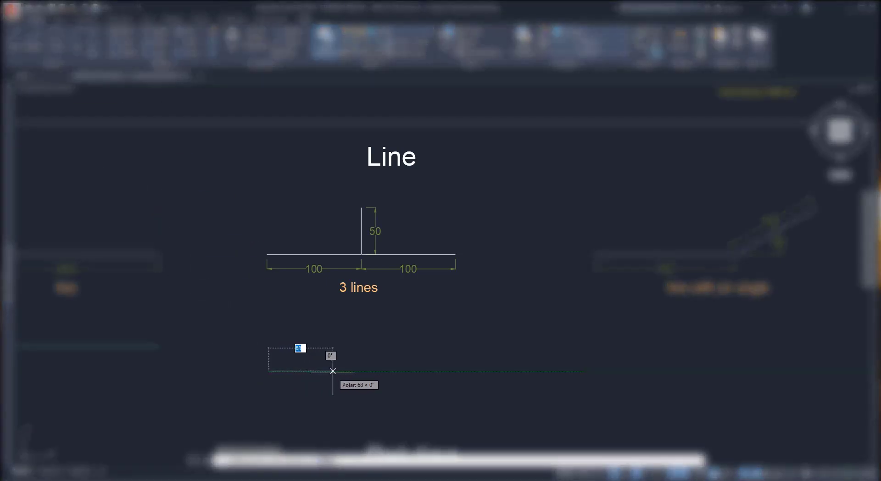
text(100)
key(Return)
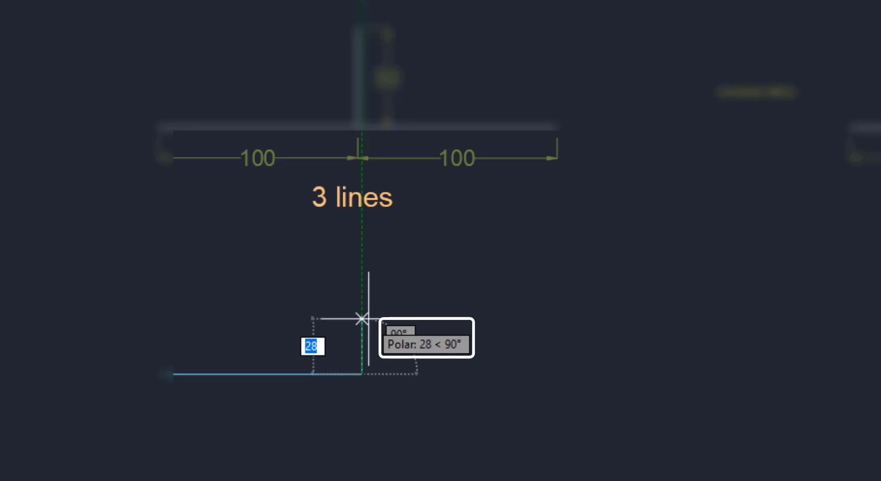
text(50)
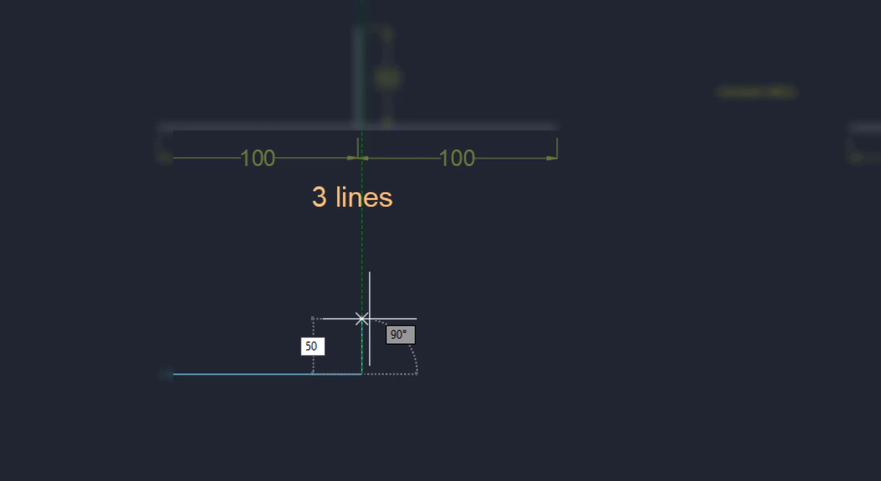
key(Return)
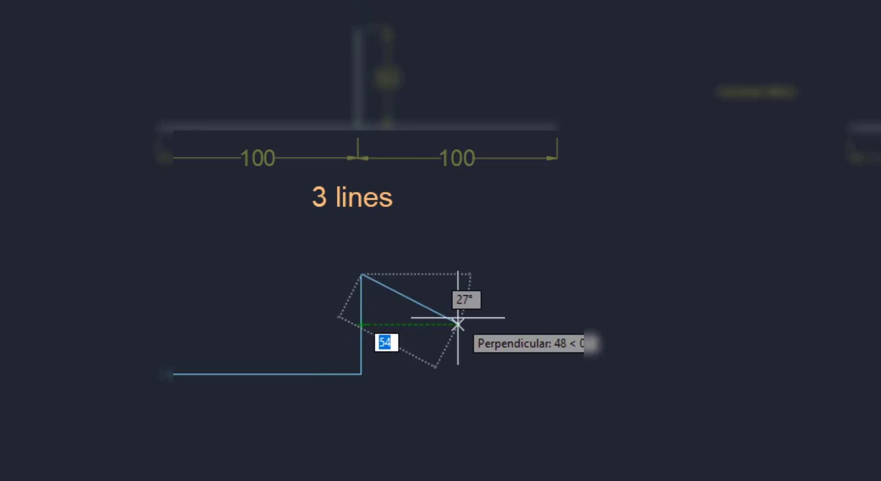
key(Escape)
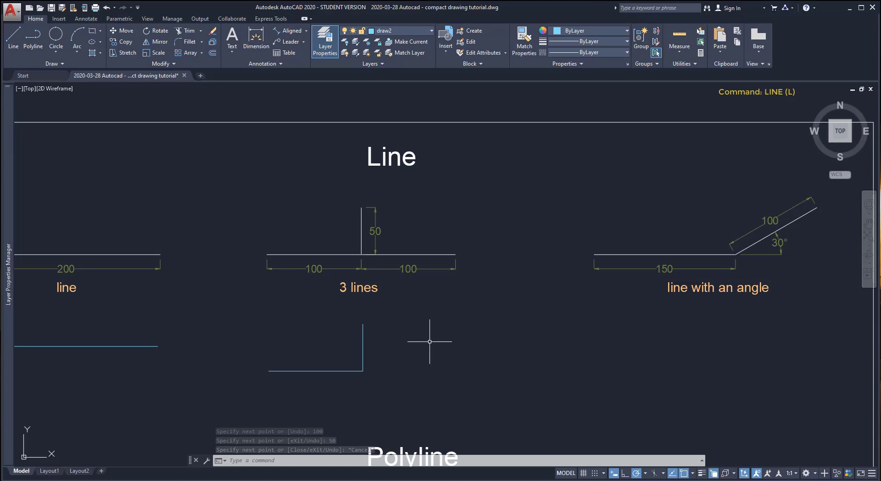
- Draw a 100-unit horizontal line to the right from the corner where the horizontal and vertical lines meet
key(Return)
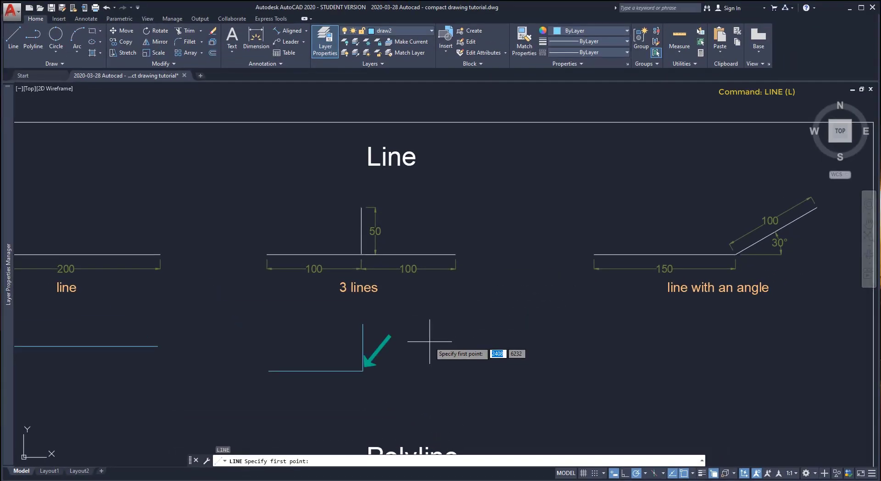
click(363, 371)
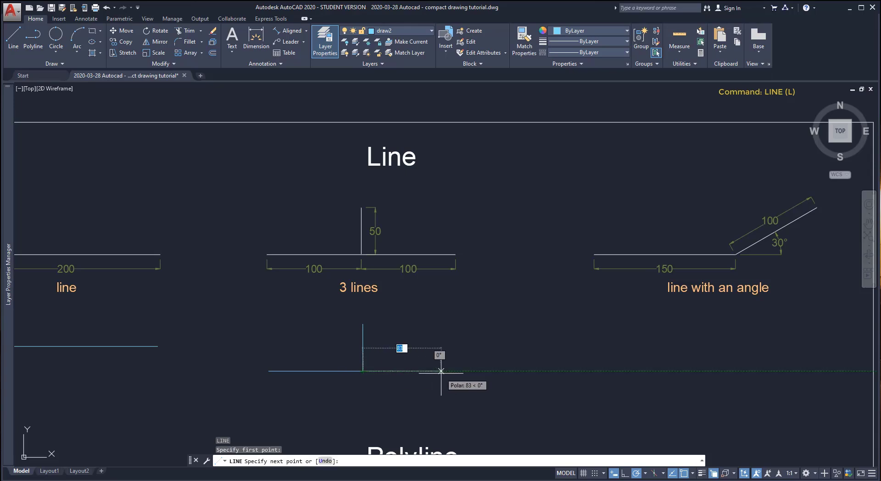
text(100)
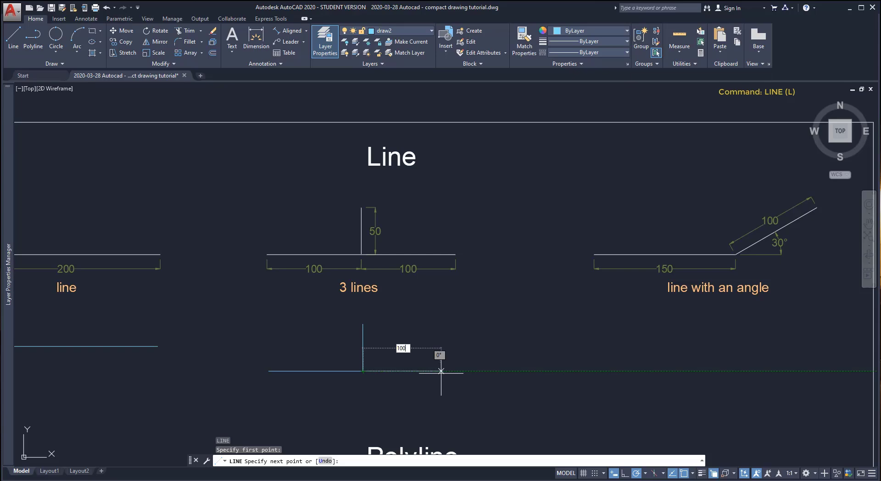
key(Return)
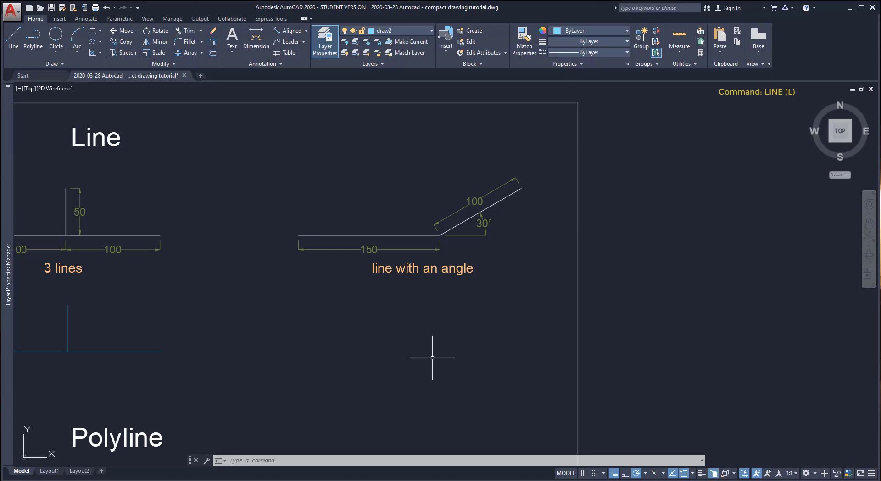
- Draw a 150-unit horizontal line below the "line with an angle" example, continued by a 100-unit line rising at 30°
text(l)
key(Return)
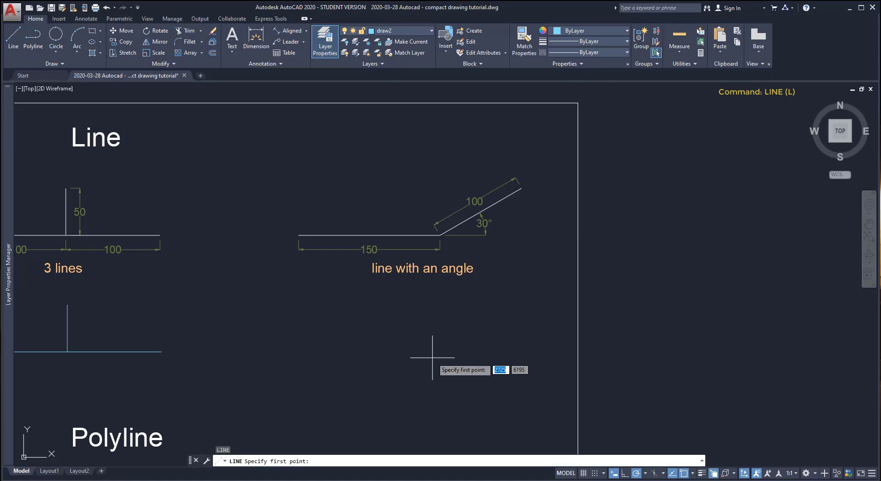
click(297, 365)
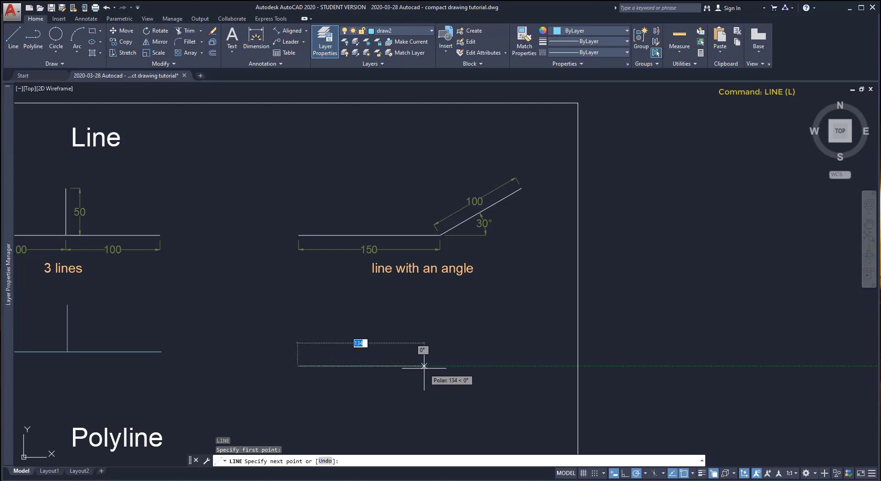
text(150)
key(Return)
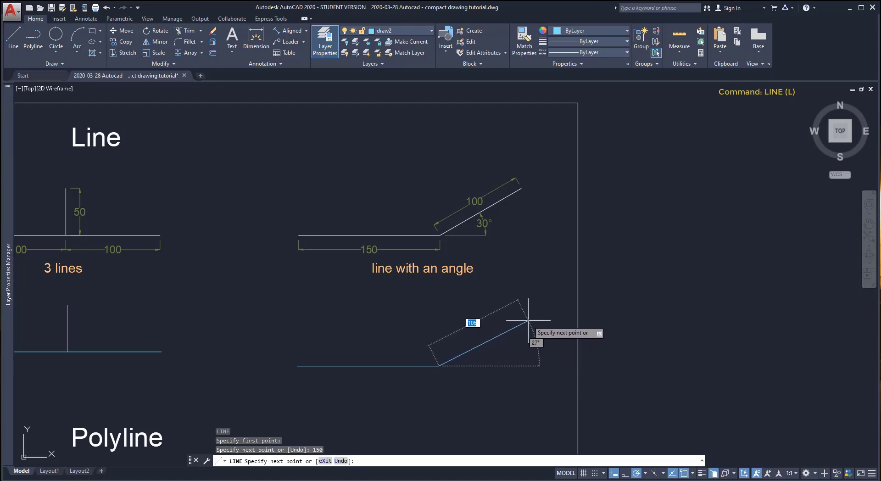
text(100)
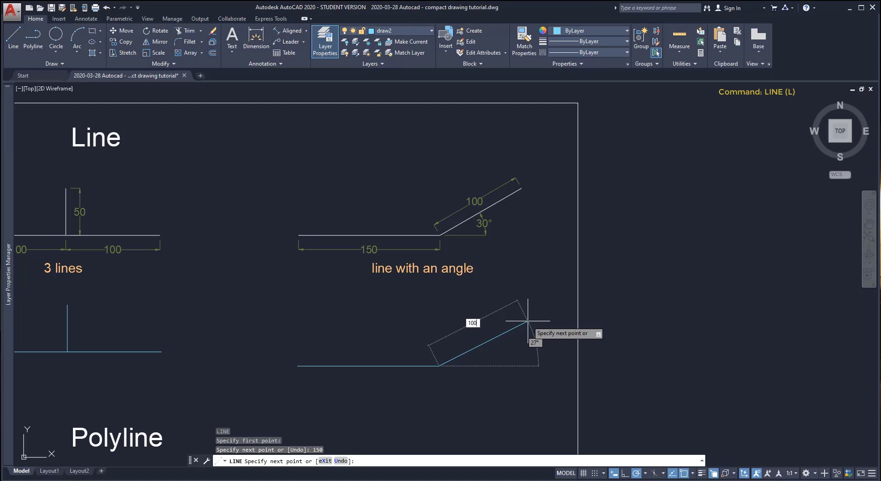
key(Tab)
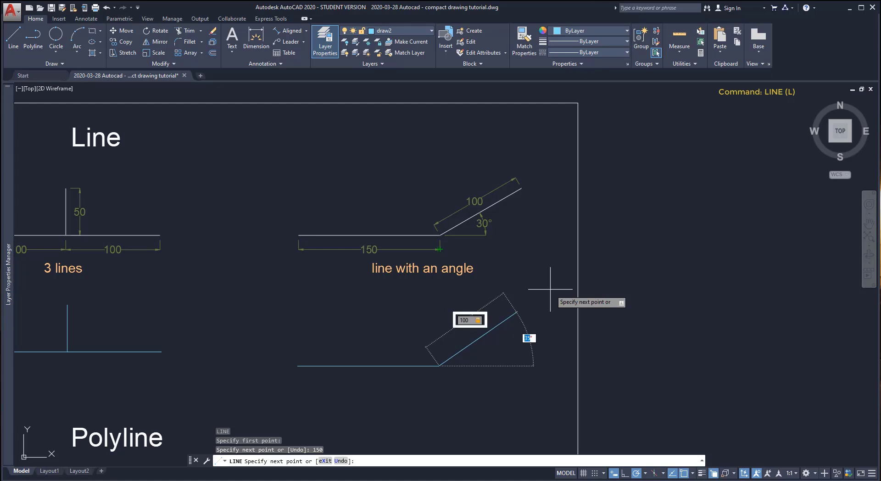
text(30)
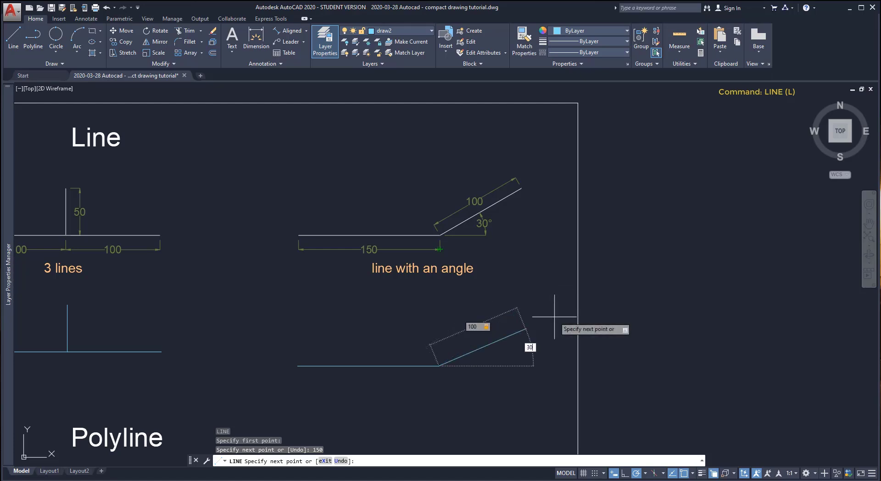
key(Return)
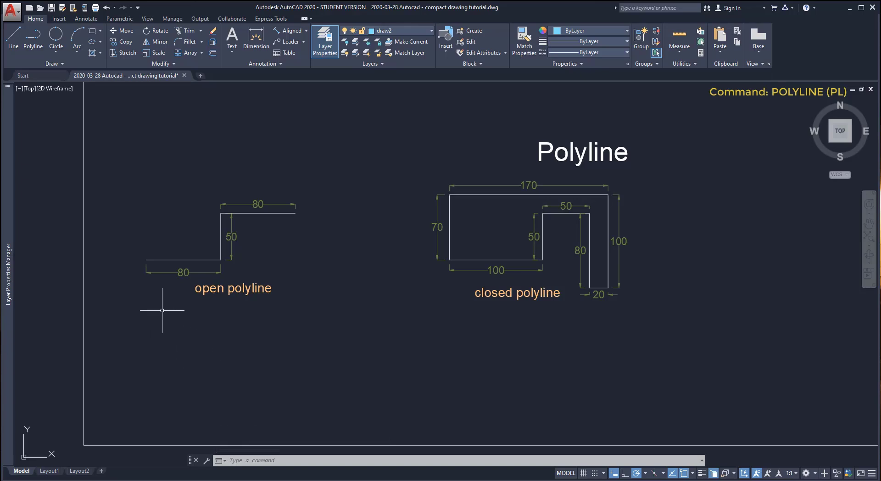
- Draw an open polyline below the "open polyline" example with segments 80 to the right, 50 up and 80 to the right
click(34, 38)
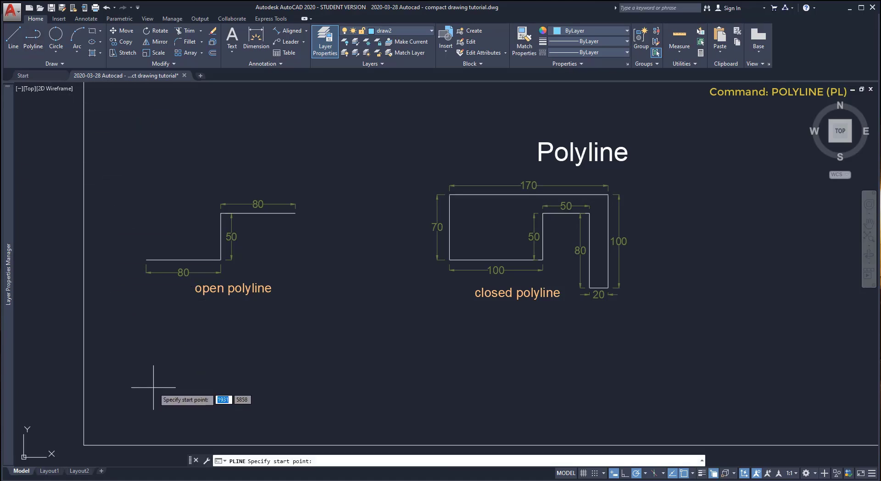
click(132, 388)
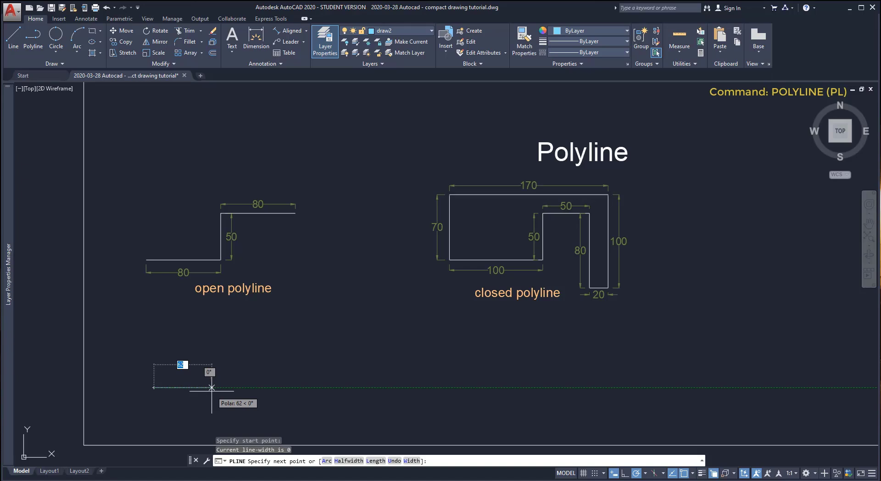
text(80)
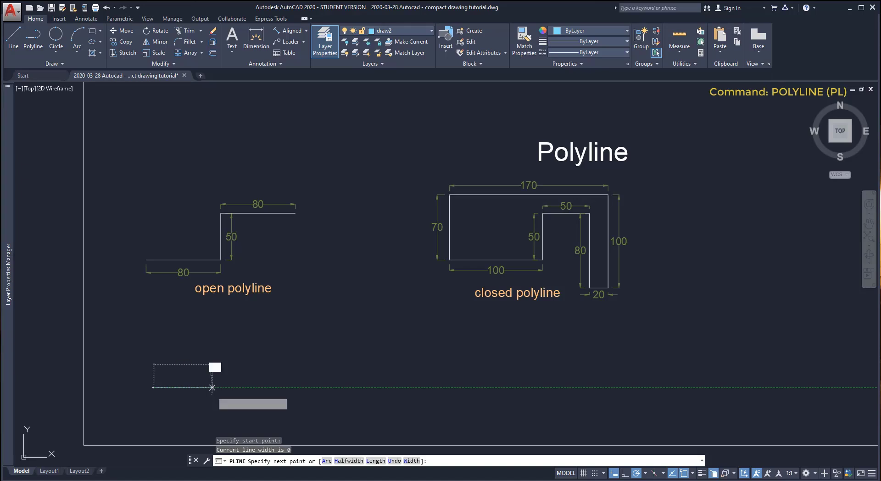
key(Return)
text(50)
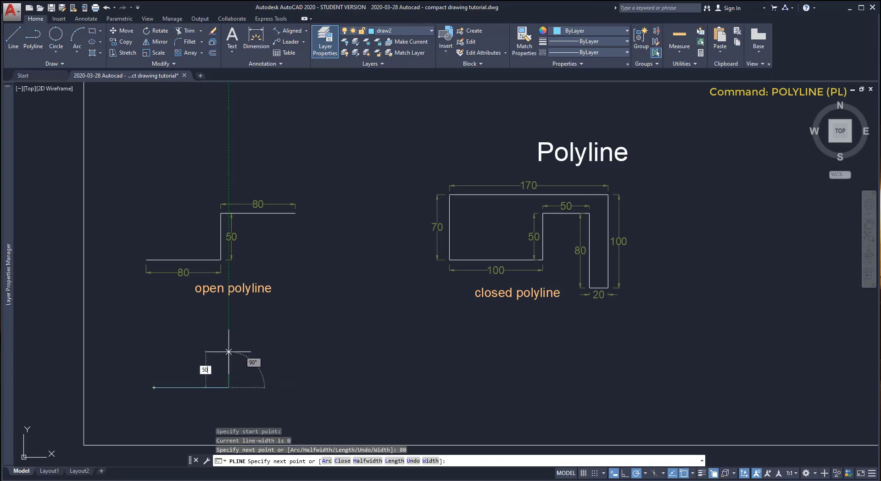
key(Return)
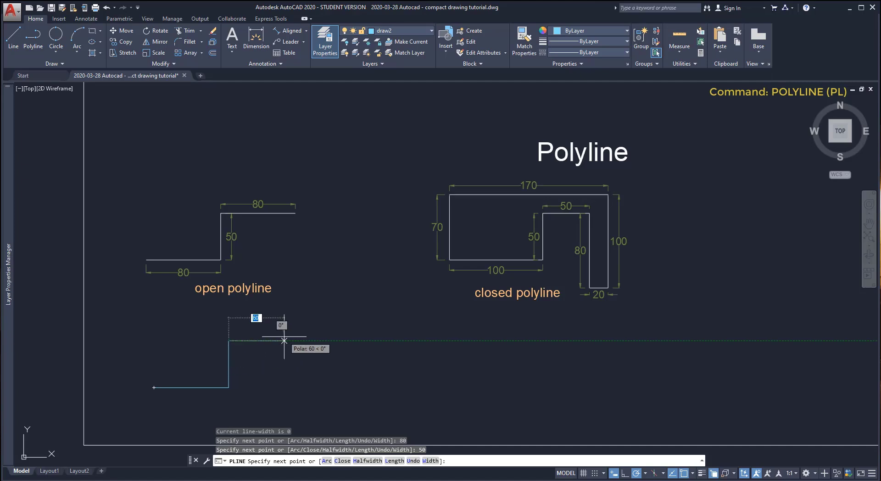
text(8)
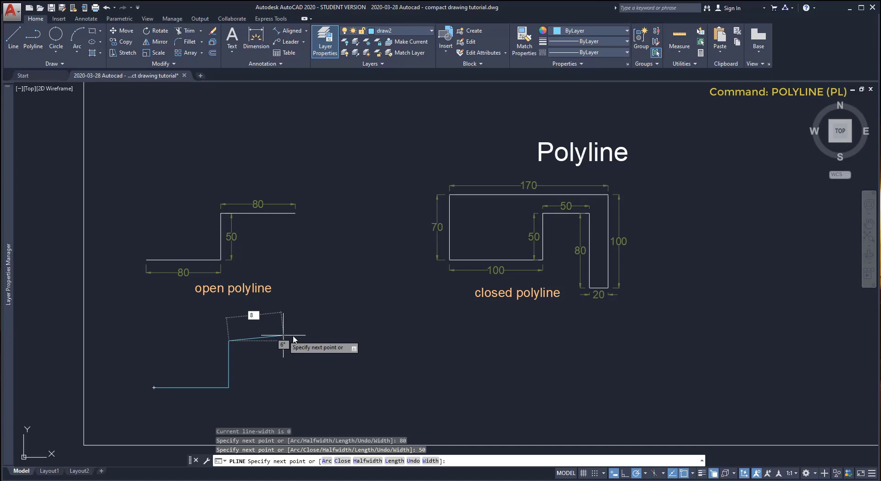
key(Escape)
text(80)
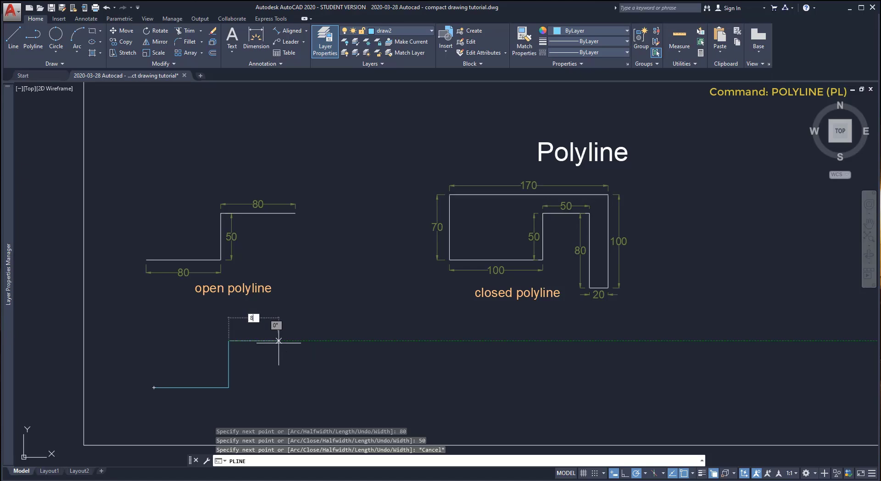
key(Return)
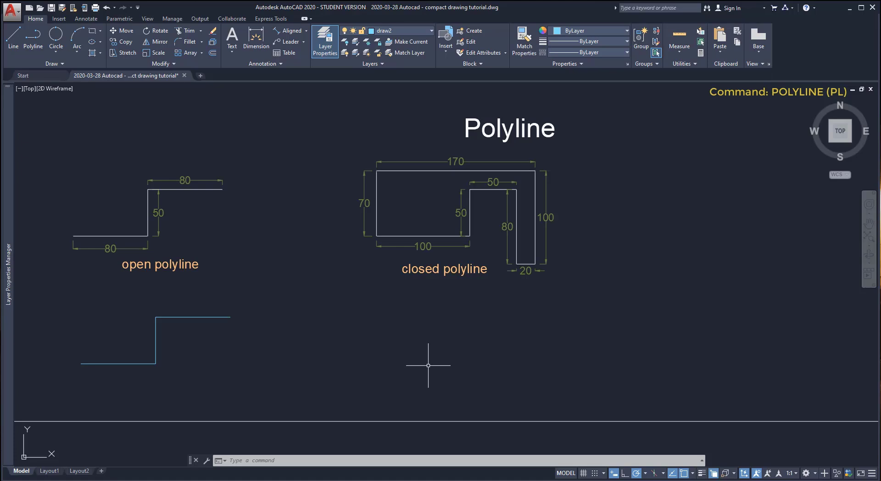
- Start a polyline below the "closed polyline" example with Ortho turned on, drawing segments 100 to the right and 50 up
text(pl)
key(Return)
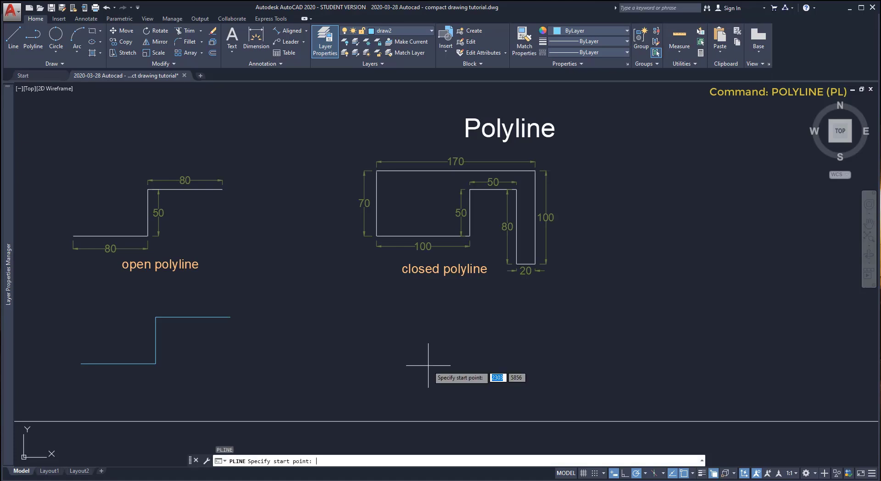
click(374, 377)
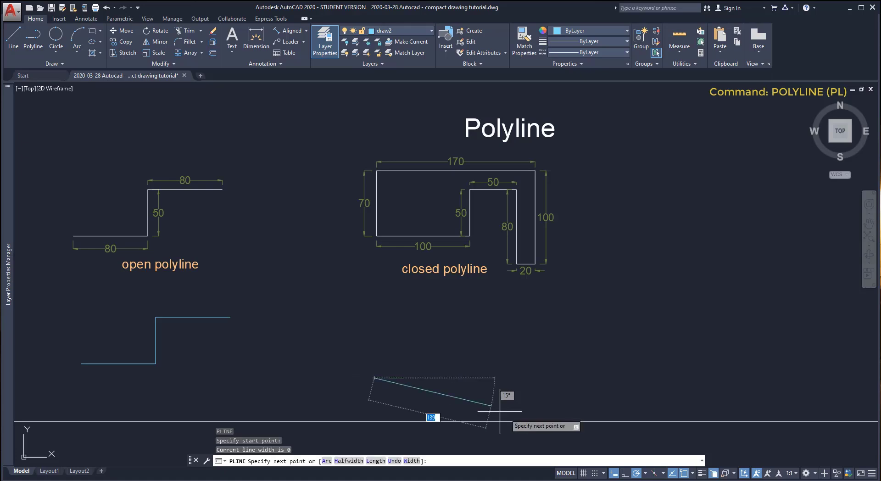
click(626, 477)
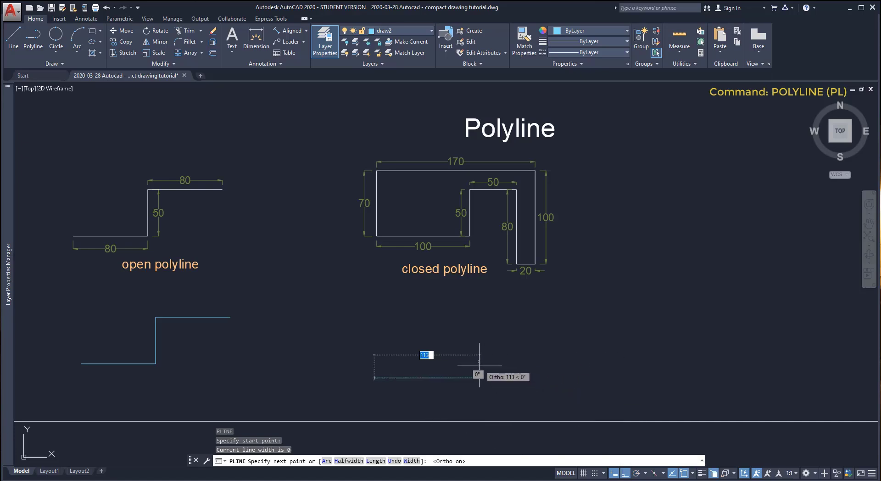
text(100)
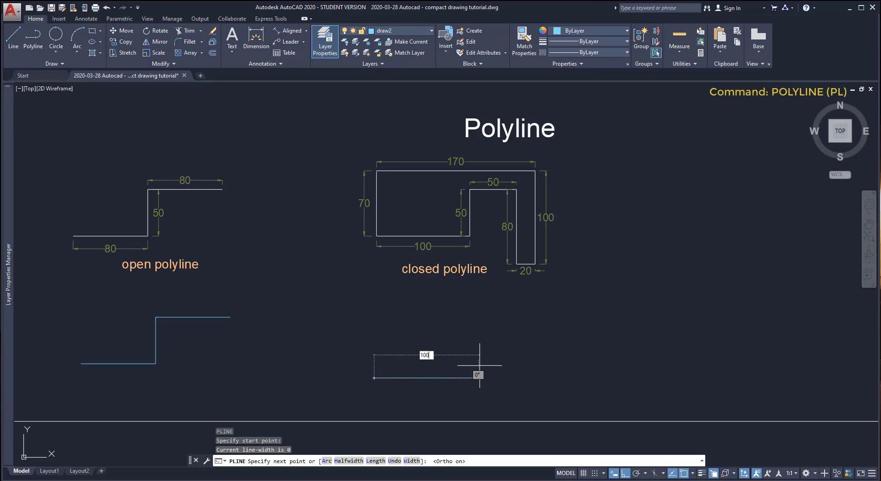
key(Return)
text(50)
key(Return)
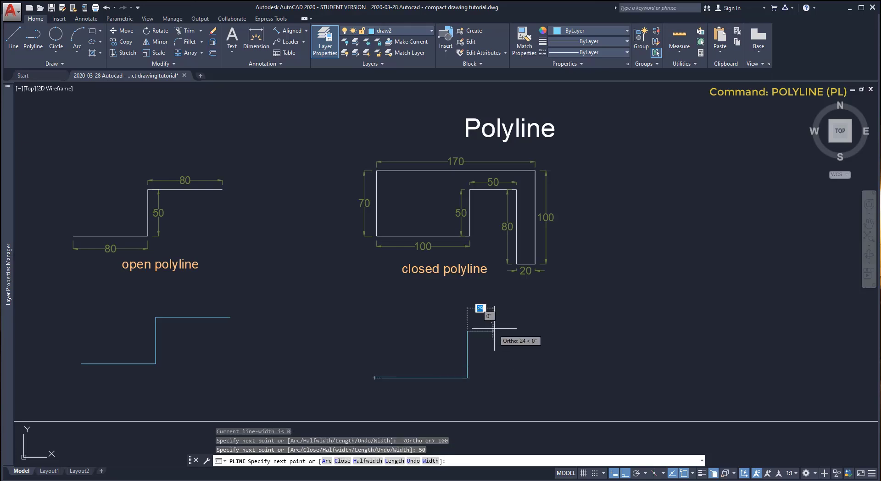
- Continue the polyline with segments 50 to the right, 80 down, 20 to the right and 100 up
text(50)
key(Return)
text(80)
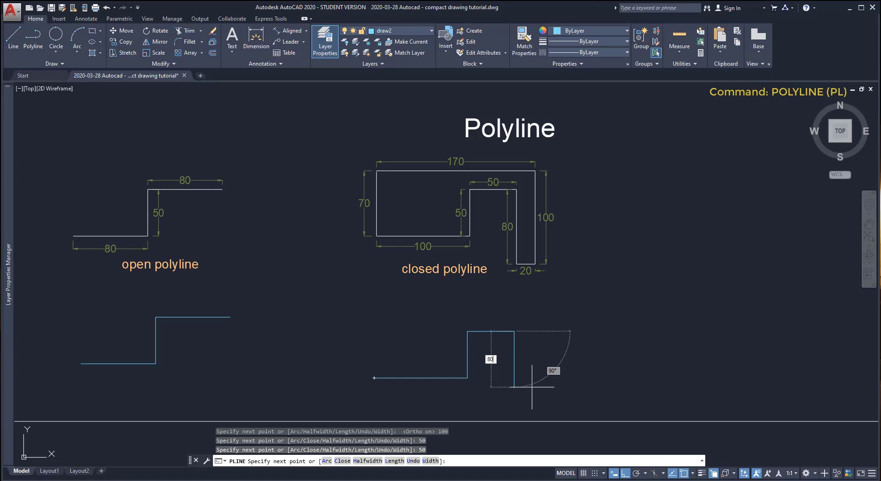
key(Return)
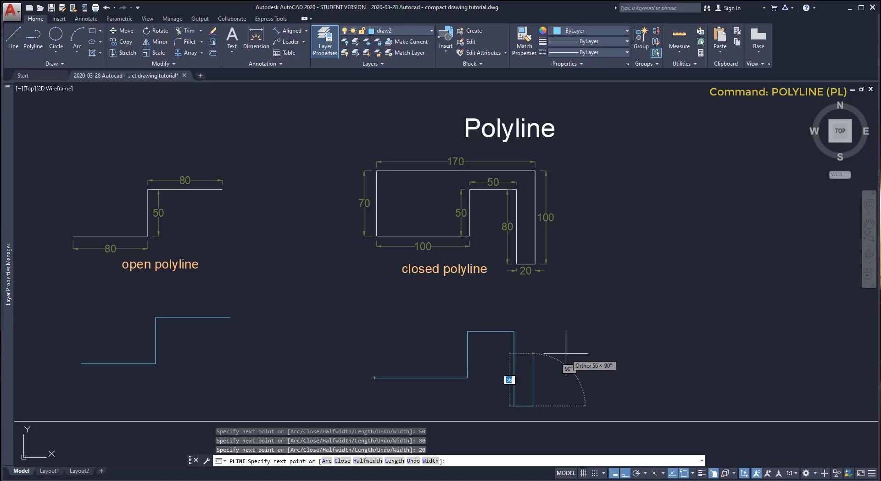
text(100)
key(Return)
- Add a 170-unit segment to the left, close the polyline back to its start point and select the shape
text(170)
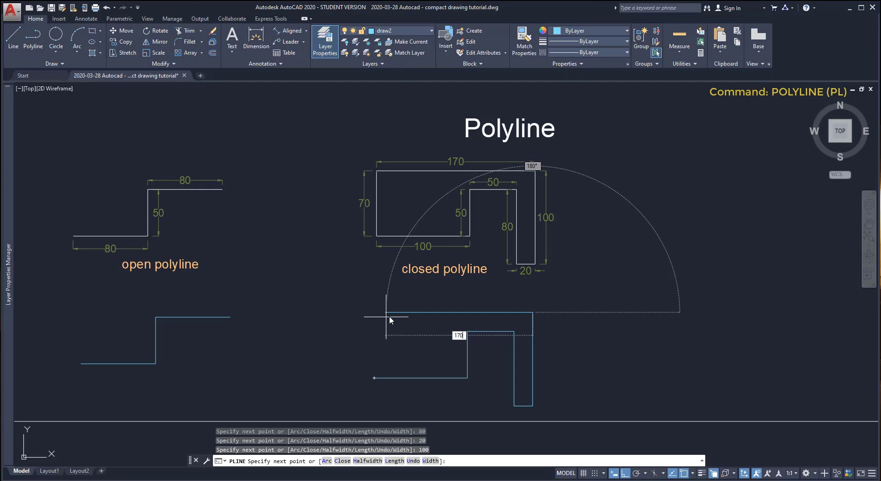
key(Return)
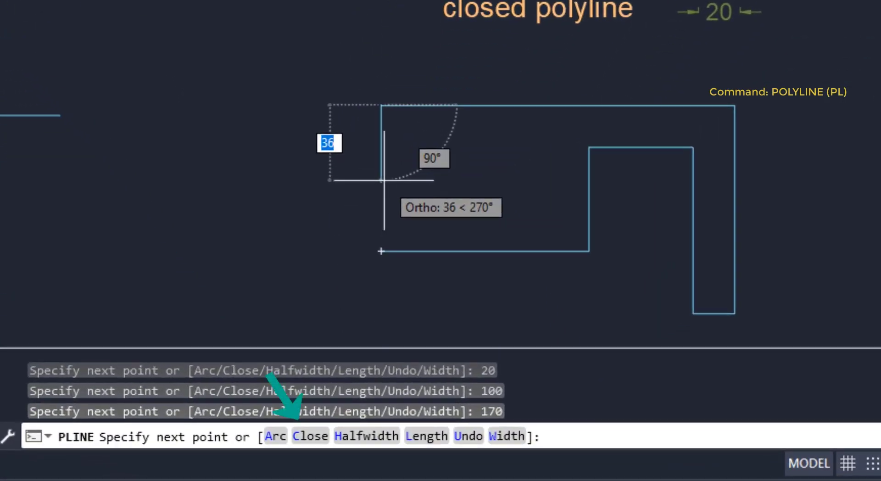
text(cl)
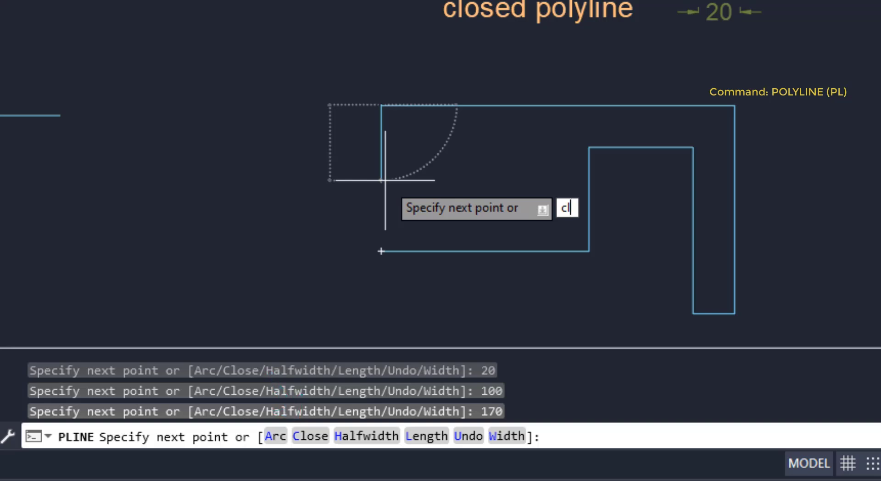
key(Return)
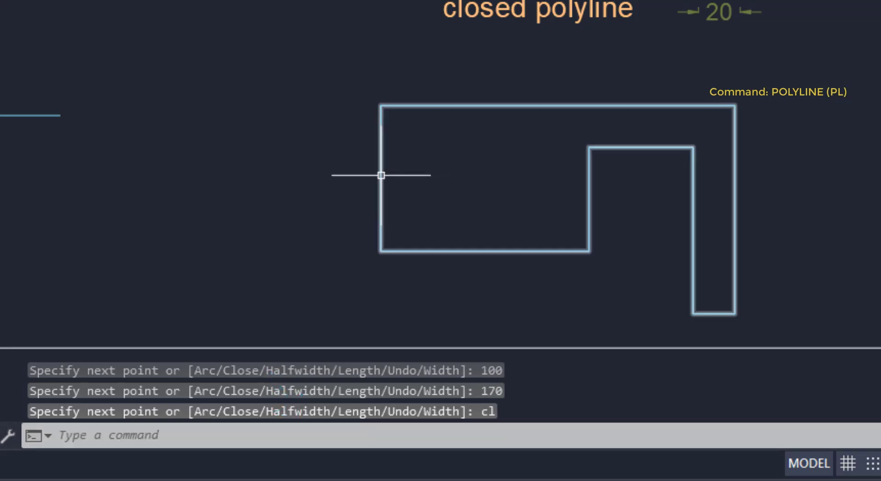
click(381, 174)
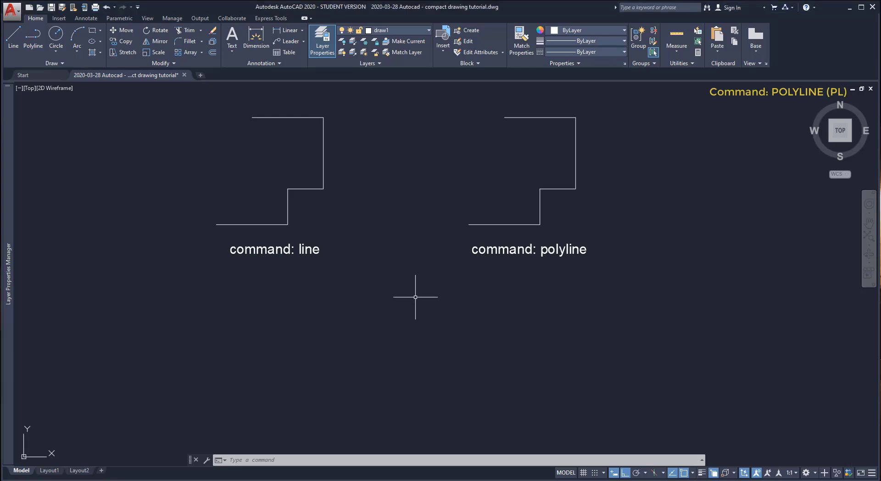
- Select individual segments of the "command: line" shape and the "command: polyline" shape to compare how each is selected
key(Escape)
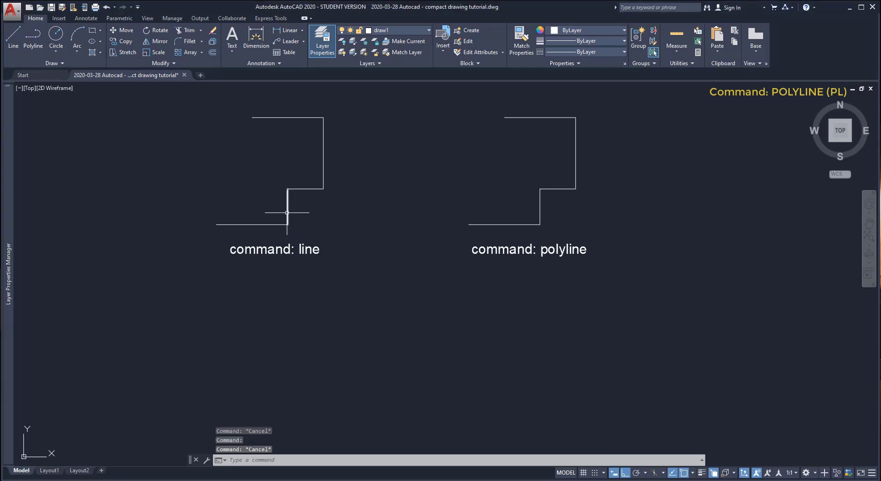
click(288, 207)
key(Escape)
click(323, 184)
key(Escape)
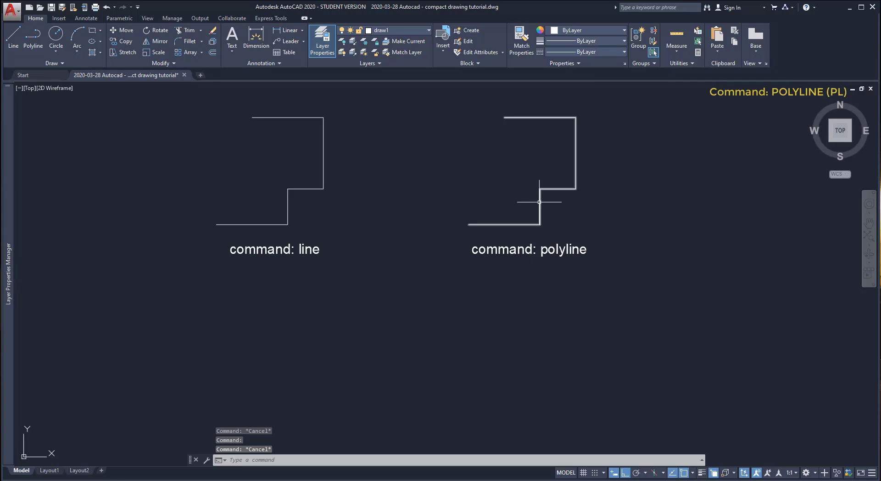
mouse_move(539, 201)
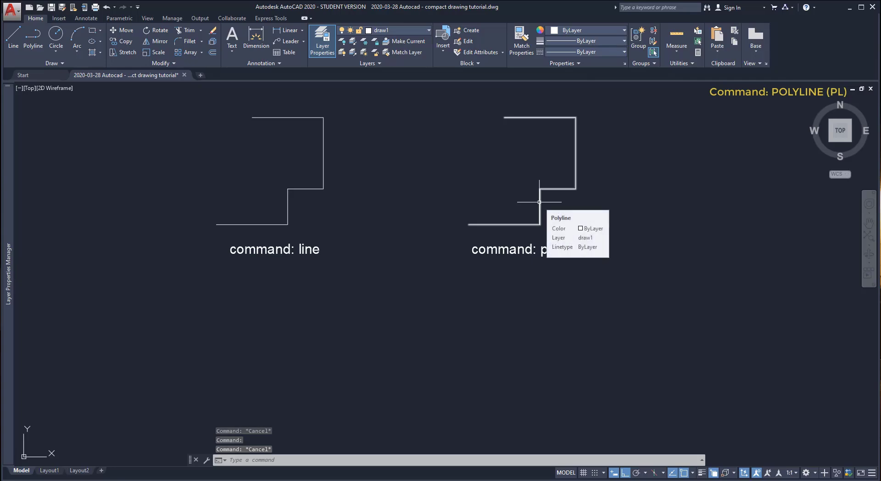
click(539, 200)
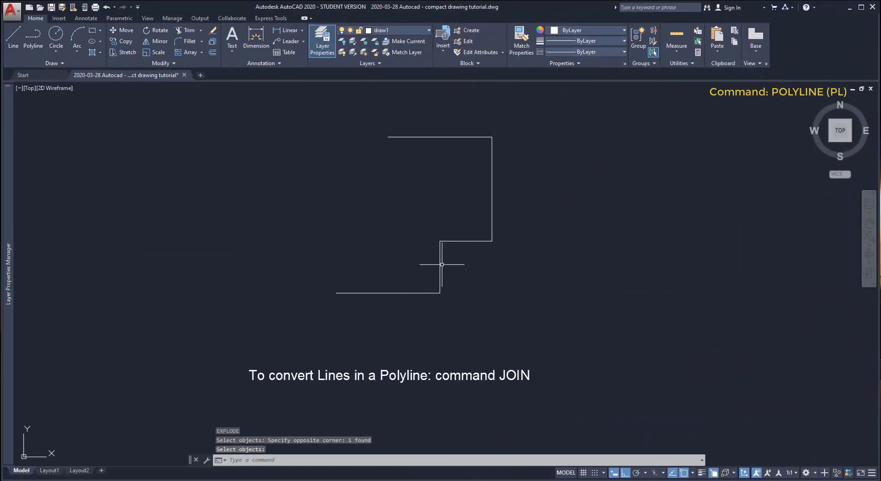
- Join all the separate lines of the stepped shape above the JOIN note into one polyline
click(440, 264)
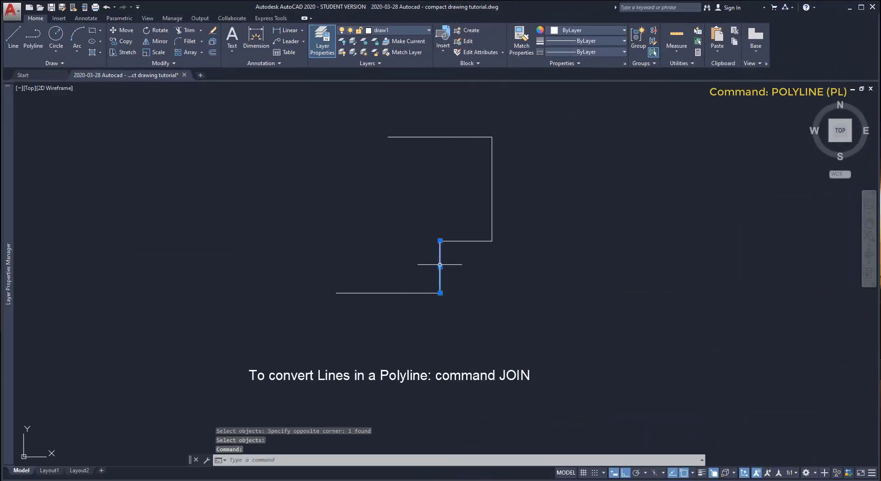
key(Escape)
key(Escape)
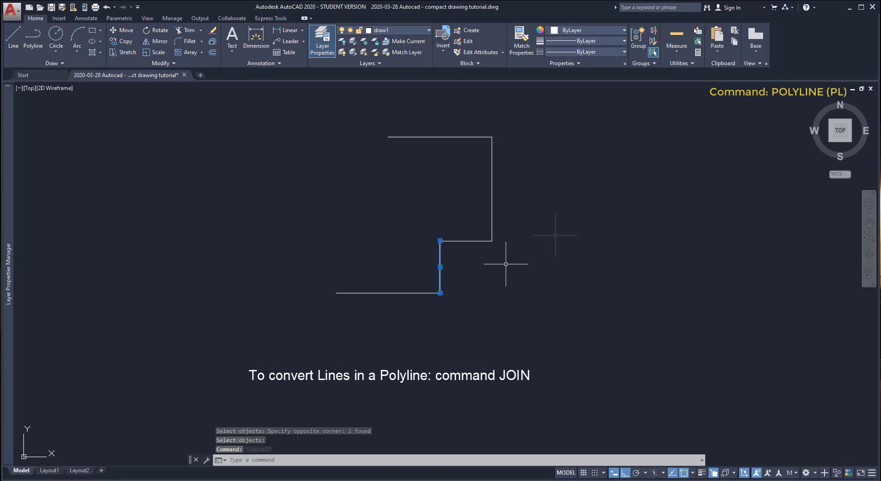
text(J)
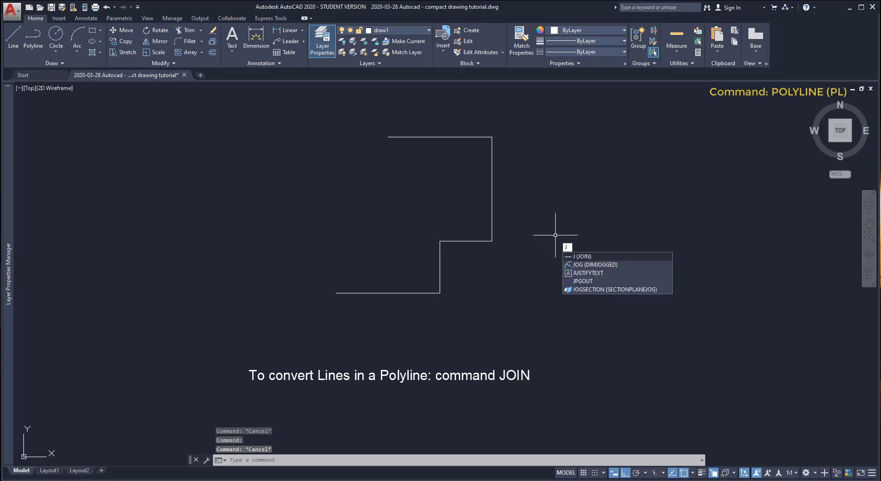
key(Return)
click(569, 333)
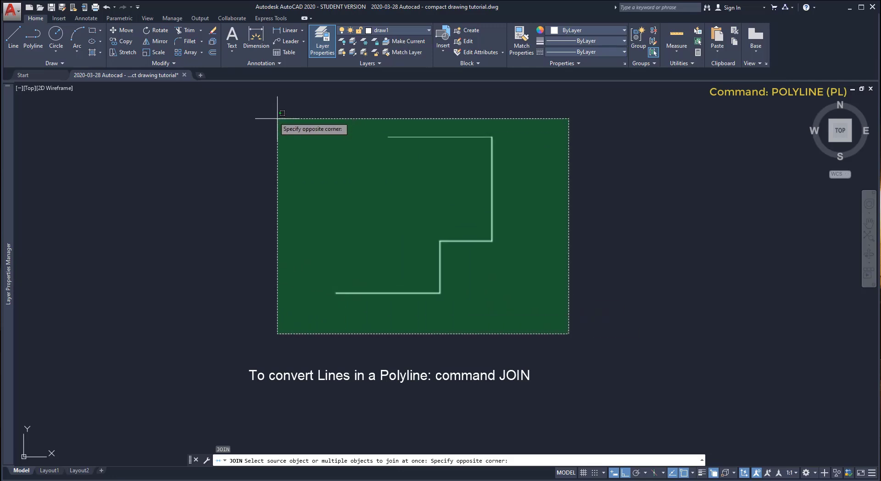
click(277, 119)
key(Return)
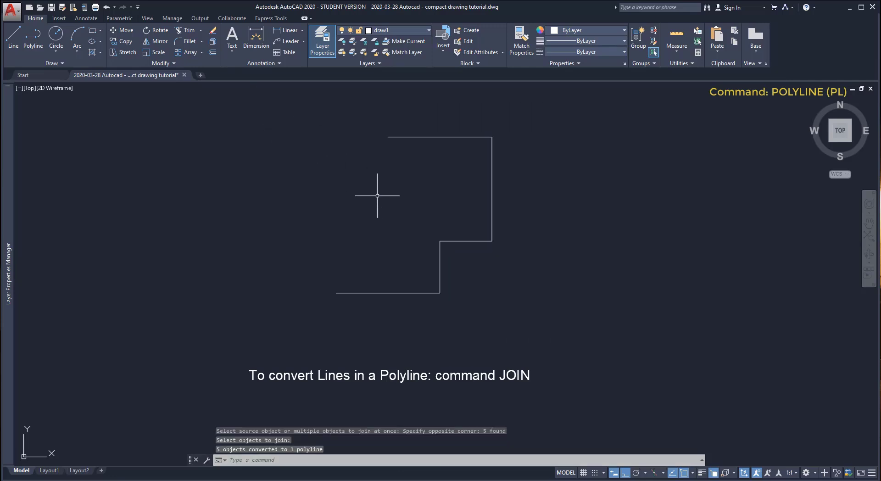
mouse_move(445, 239)
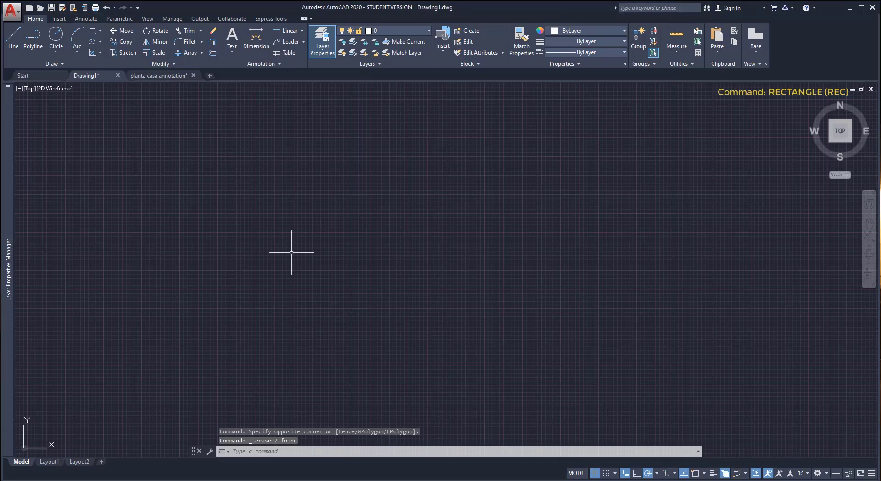
- Draw a rectangle 20 units wide and 30 units high up and to the right from its first corner in Drawing1
click(92, 31)
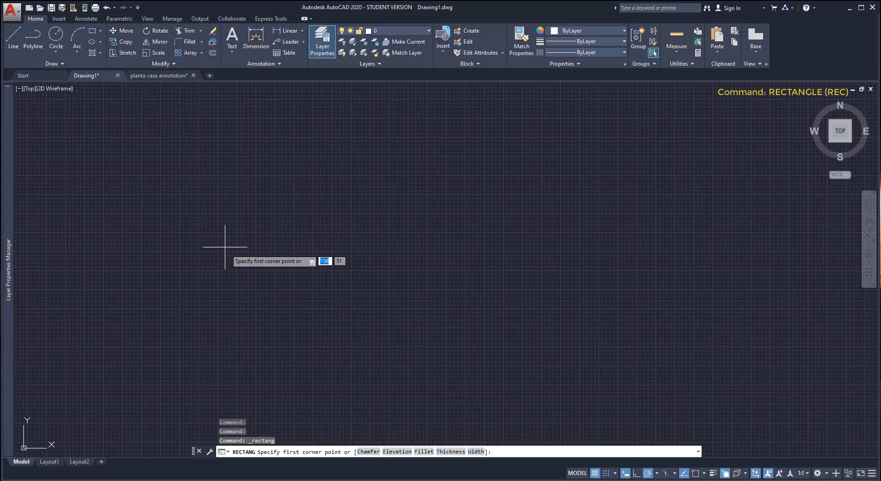
click(237, 284)
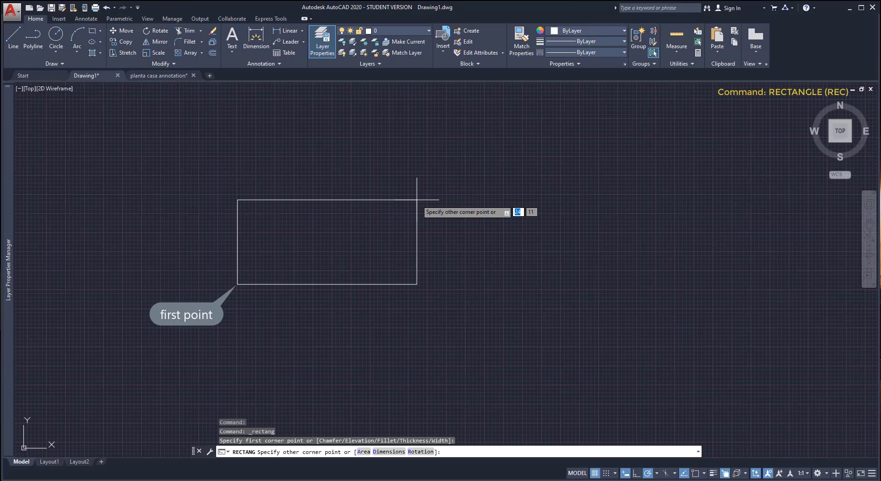
text(20)
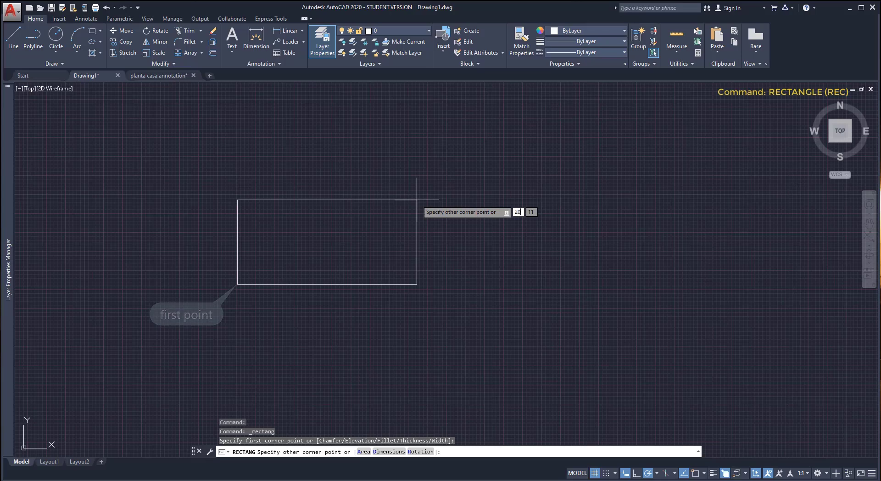
key(Tab)
text(3)
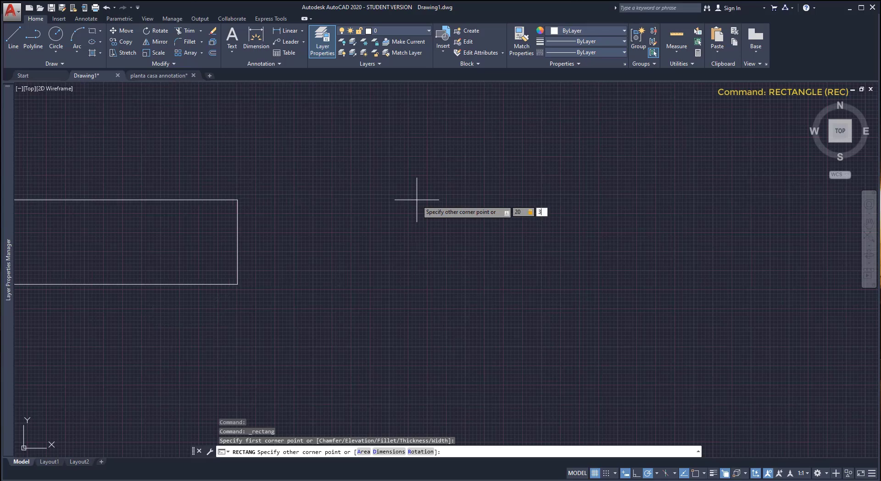
text(0)
key(Return)
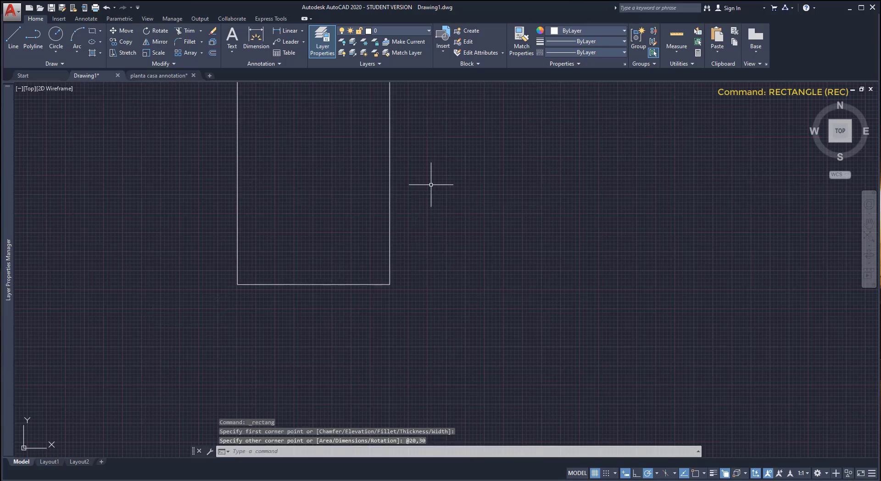
middle_drag(429, 187, 440, 271)
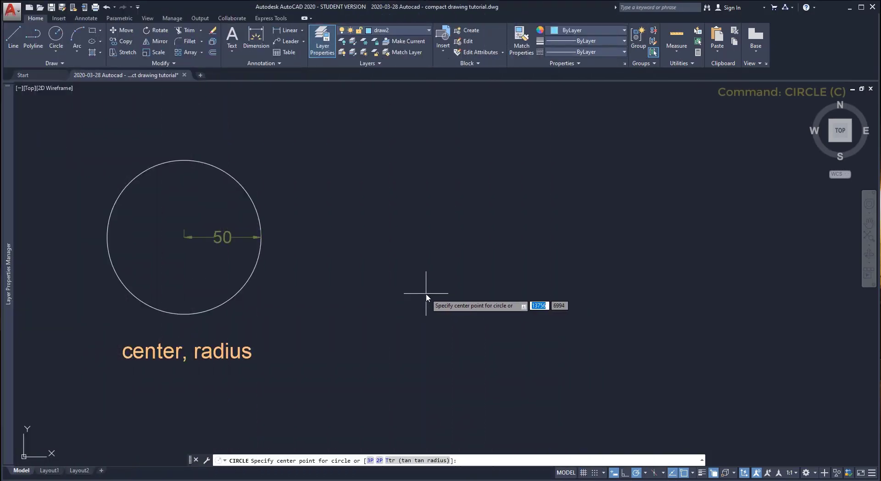
- Draw a circle by center and radius, with radius 50, to the right of the "center, radius" example
key(Escape)
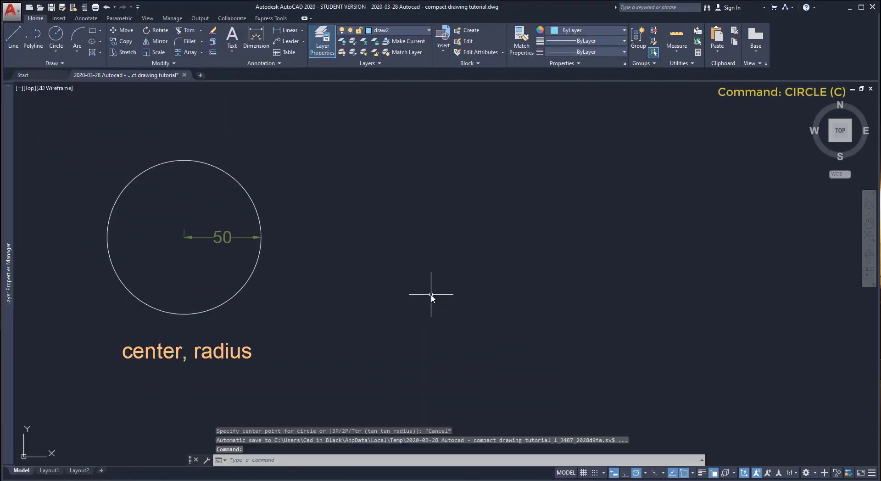
click(54, 48)
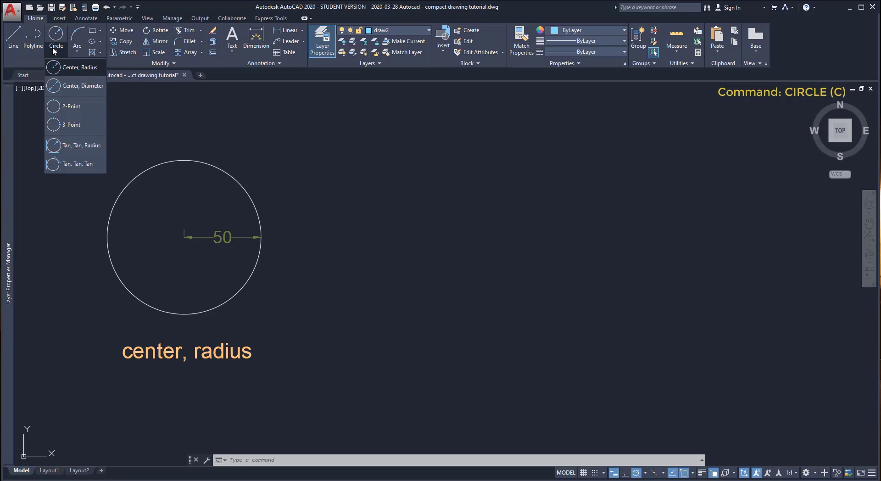
click(78, 68)
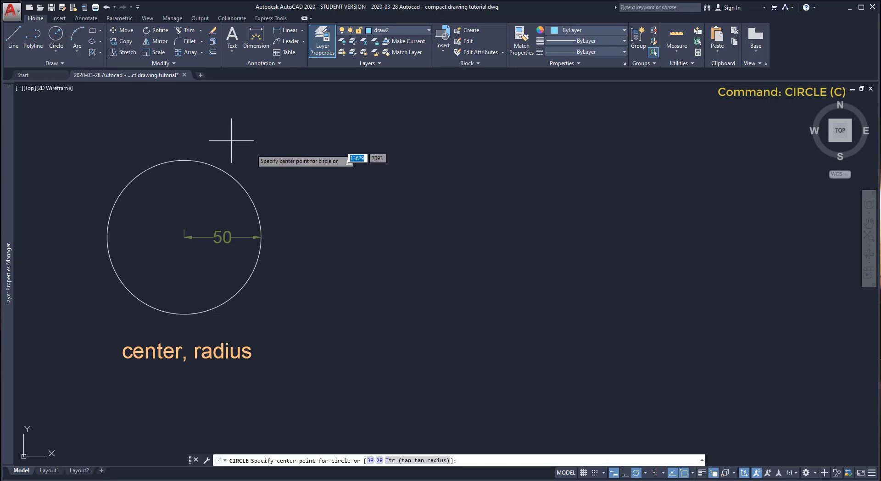
click(476, 235)
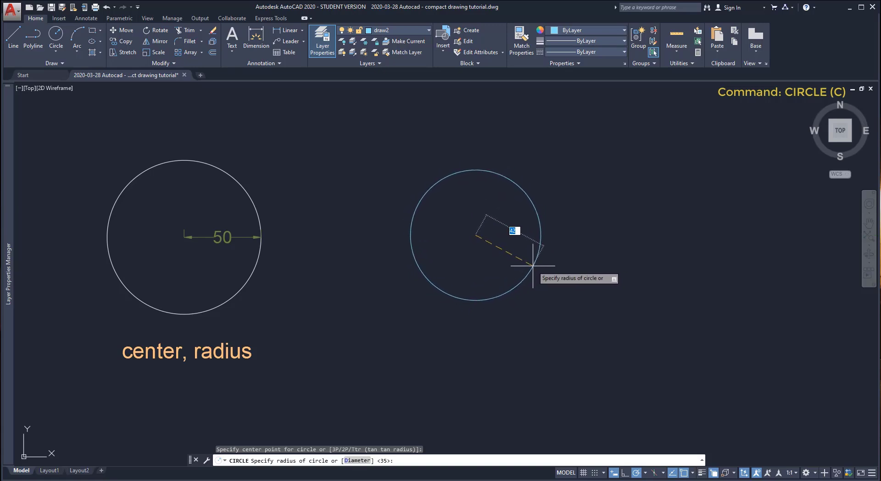
text(5)
text(0)
key(Return)
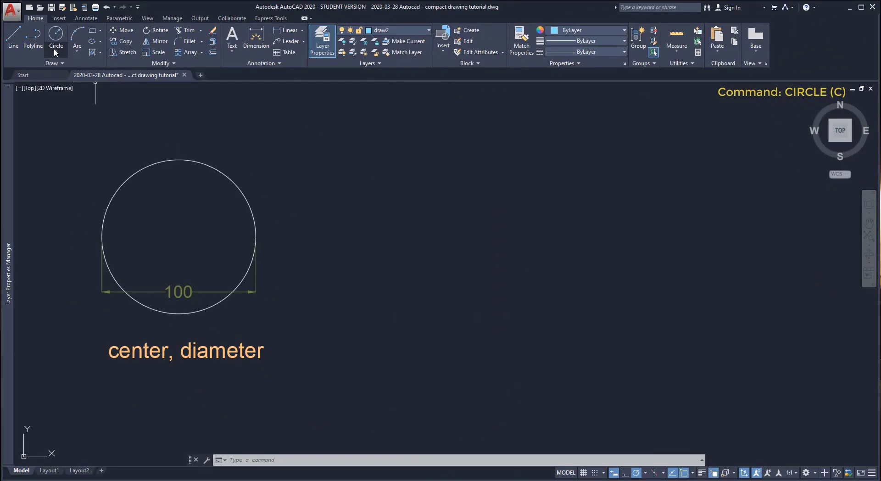
- Draw a circle by center and diameter, with diameter 100, to the right of the "center, diameter" example
click(54, 50)
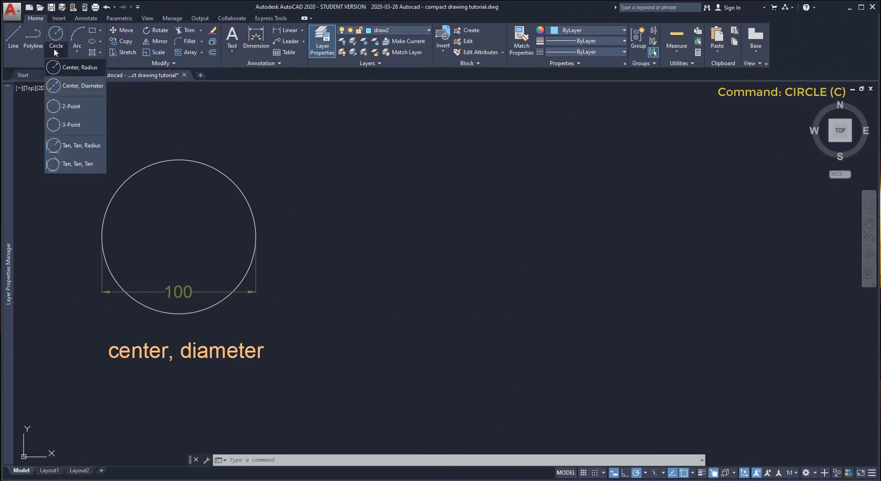
click(81, 87)
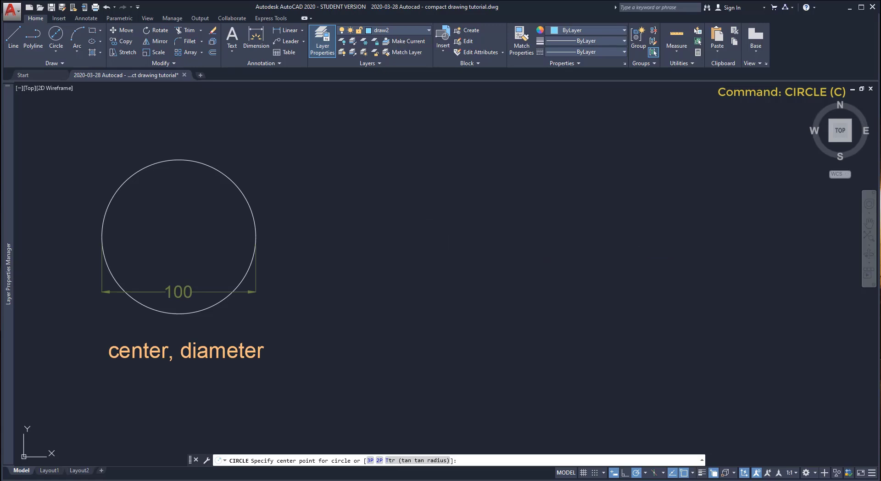
click(539, 238)
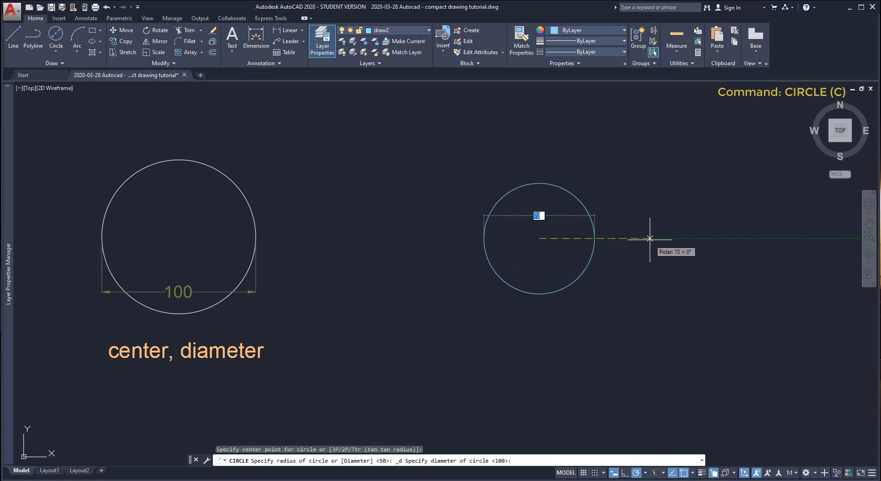
text(100)
key(Return)
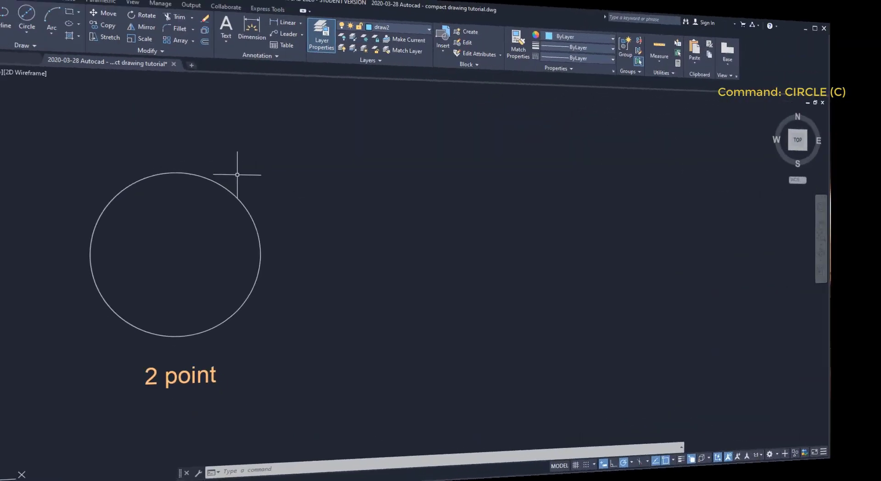
- Draw a two-point circle about 100 in diameter, along a rising diagonal, to the right of the "2 point" example
click(56, 50)
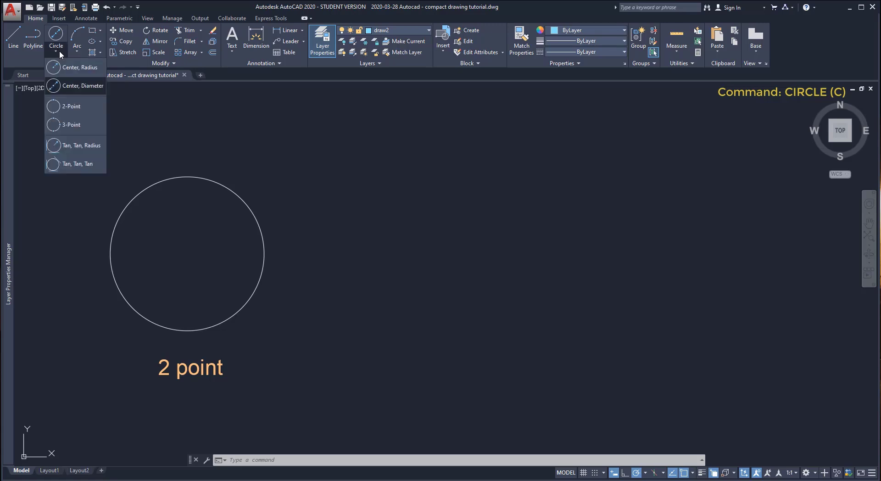
click(85, 106)
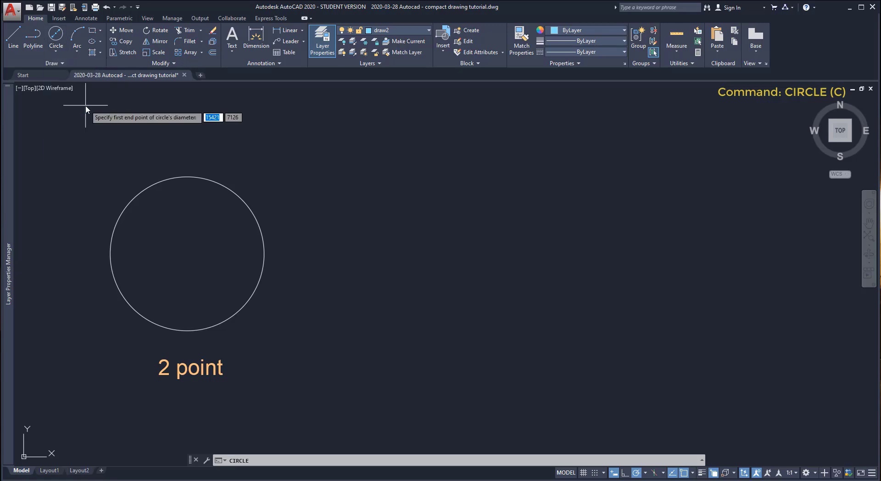
click(486, 305)
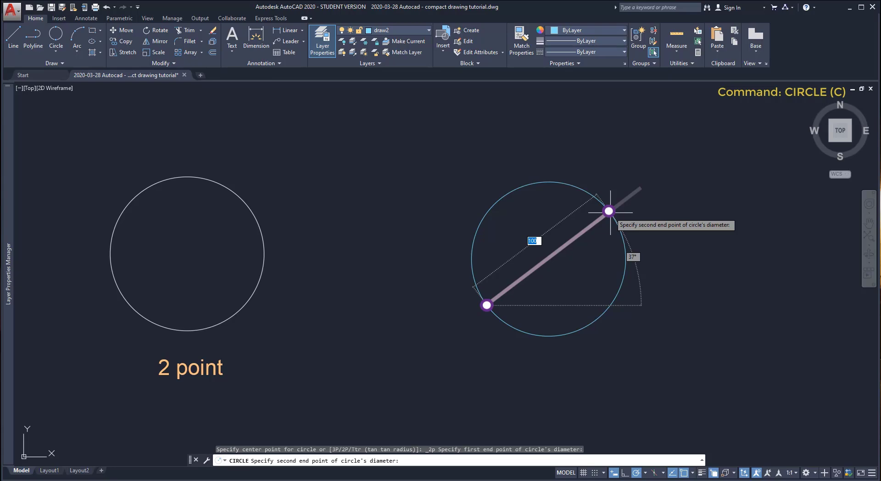
click(609, 212)
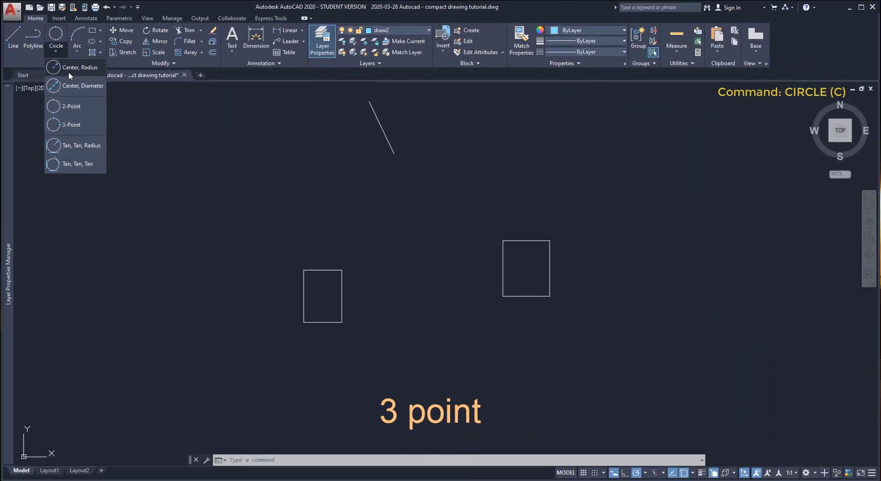
- Draw a three-point circle through the left rectangle's upper-right corner, the slanted line's lower end and the right rectangle's upper-left corner
click(72, 124)
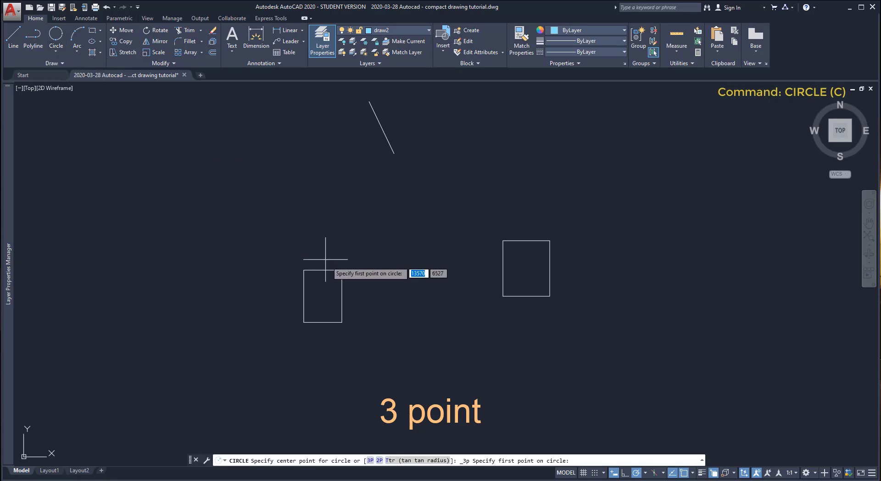
click(341, 271)
click(394, 153)
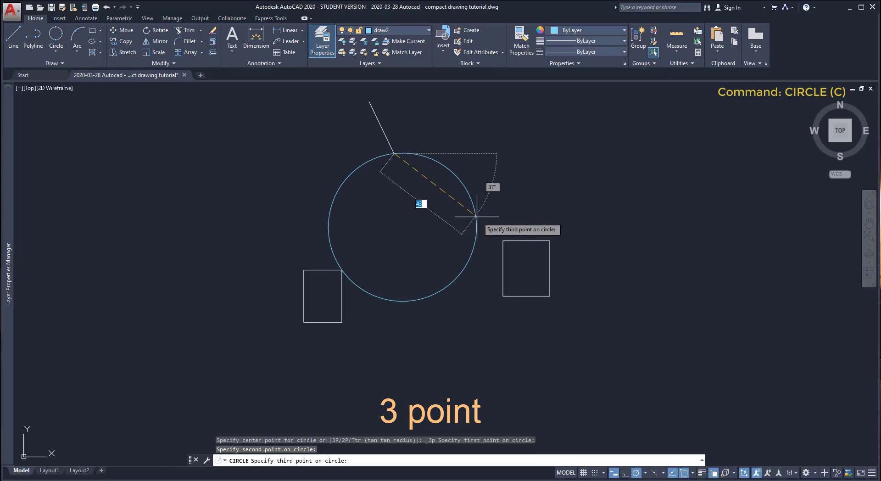
click(503, 241)
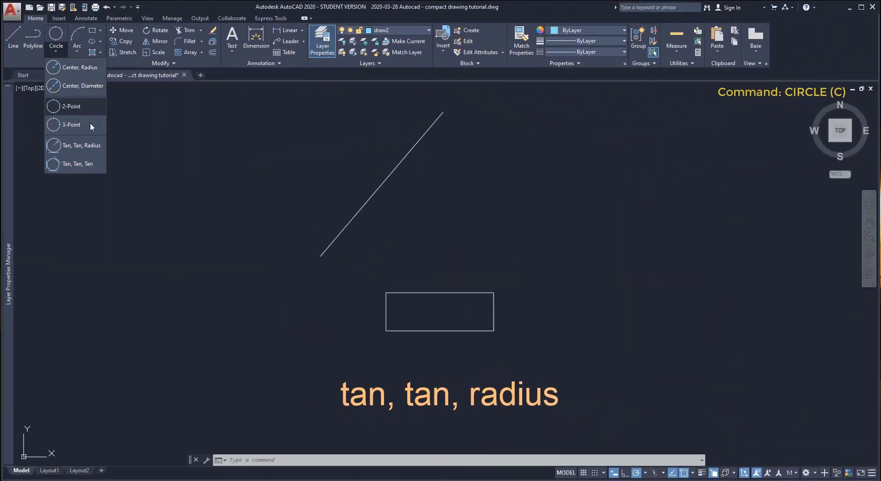
- Draw a circle of radius 20 tangent to the slanted line and the rectangle's top edge above the "tan, tan, radius" label
click(91, 150)
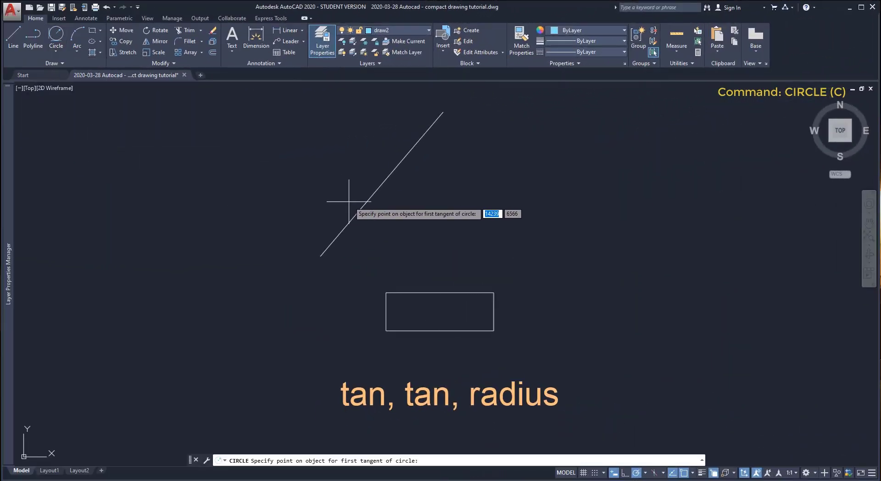
click(363, 206)
click(423, 292)
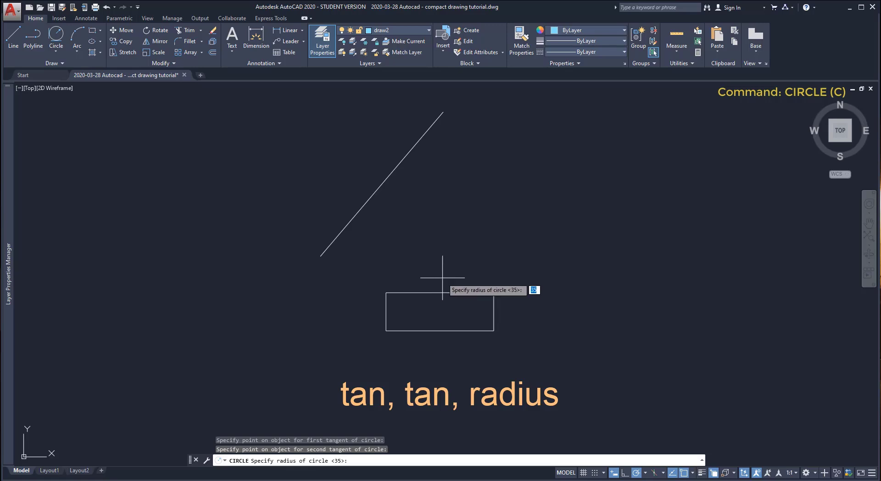
text(20)
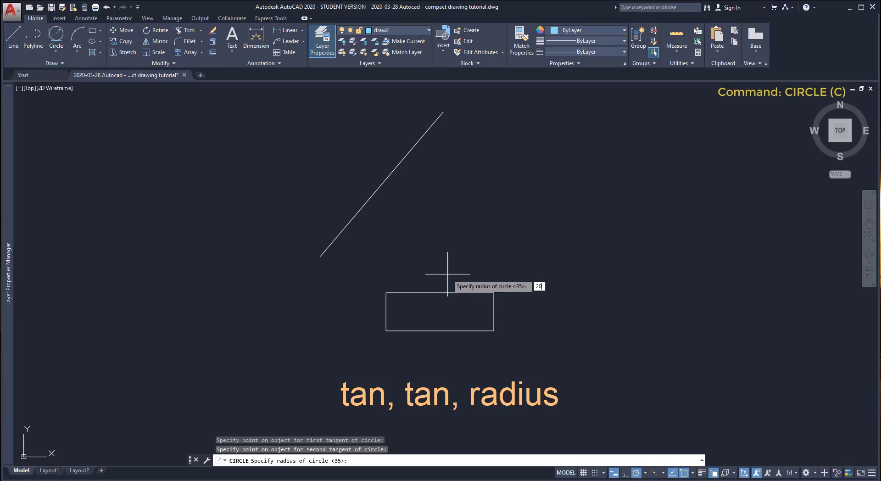
key(Return)
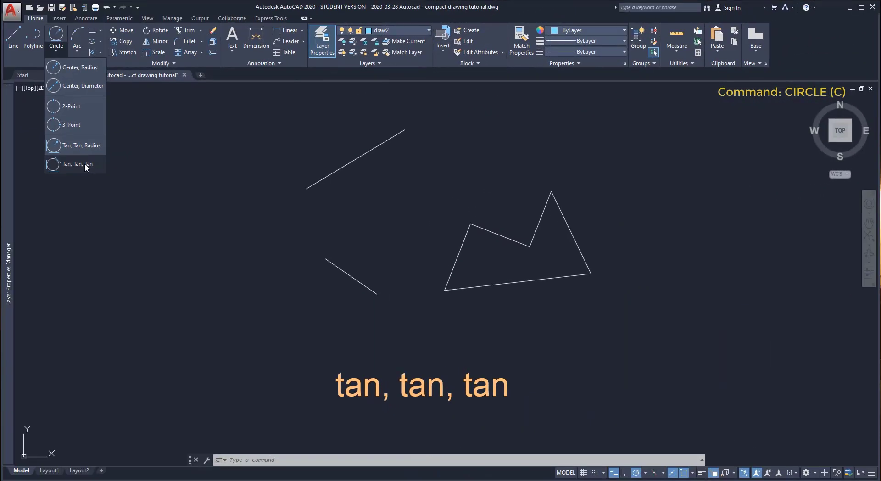
- Draw a circle tangent to the two separate slanted lines and the left edge of the polygon above the "tan, tan, tan" label
click(84, 163)
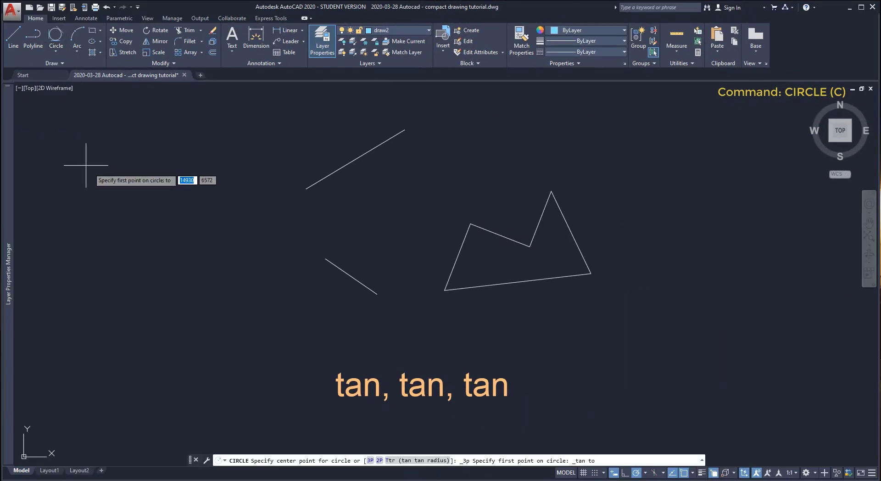
click(346, 161)
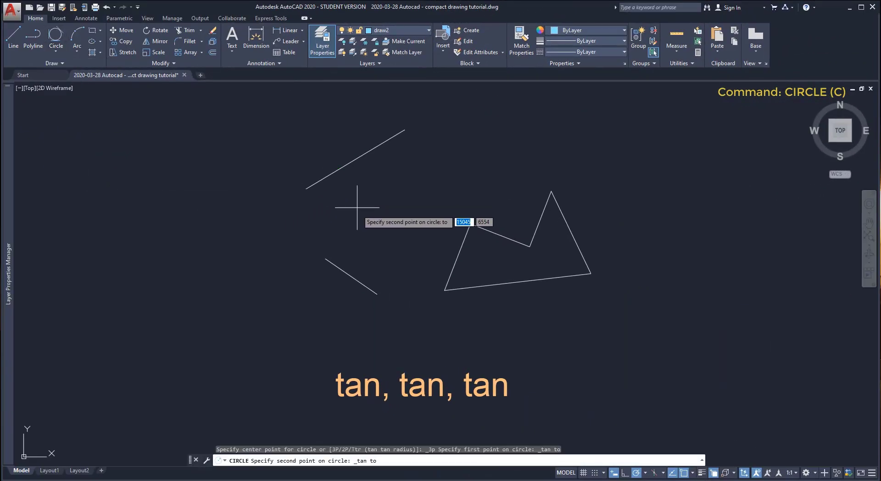
click(351, 278)
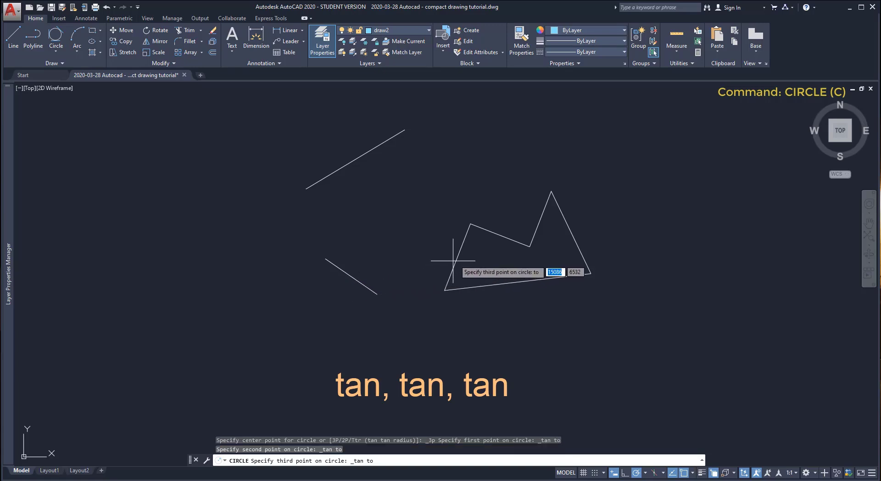
click(457, 260)
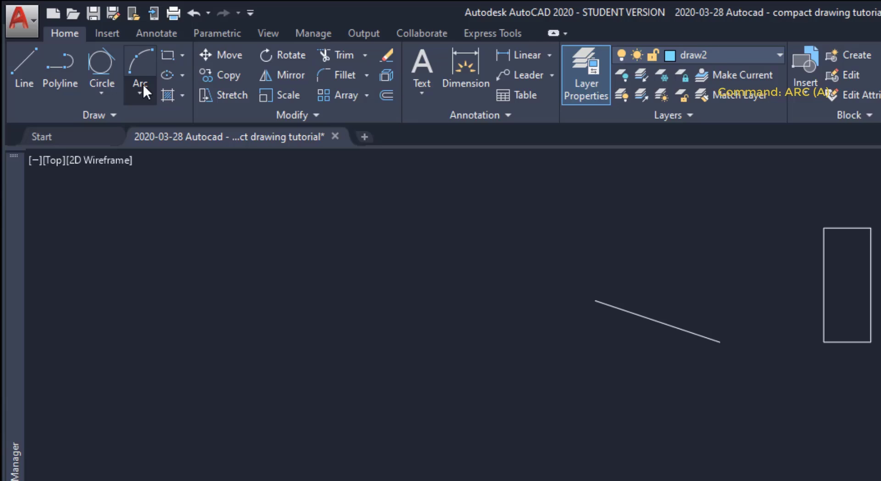
- Draw a three-point arc from the lower rectangle's upper-right corner through the line's lower end to the tall rectangle's lower-left corner
click(140, 91)
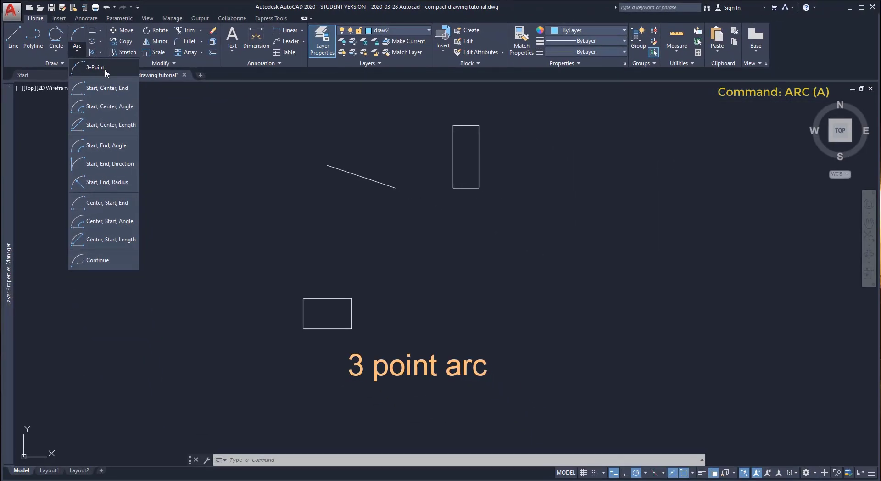
click(105, 69)
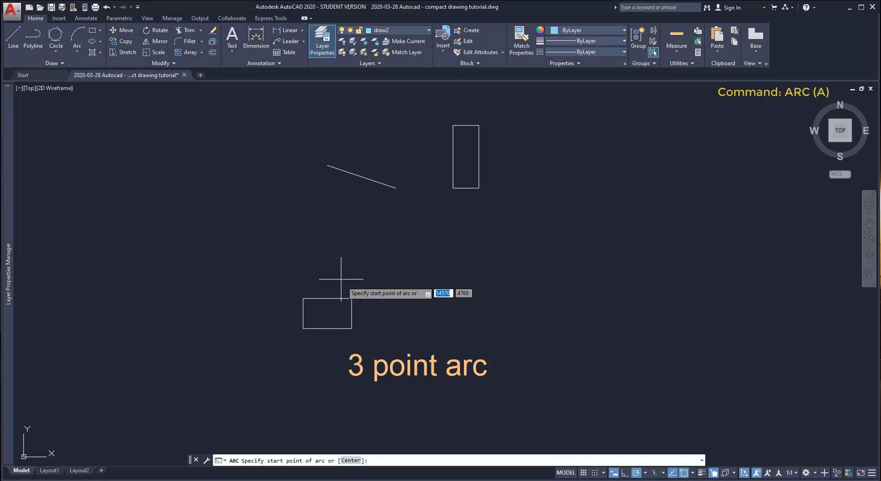
click(351, 298)
click(396, 187)
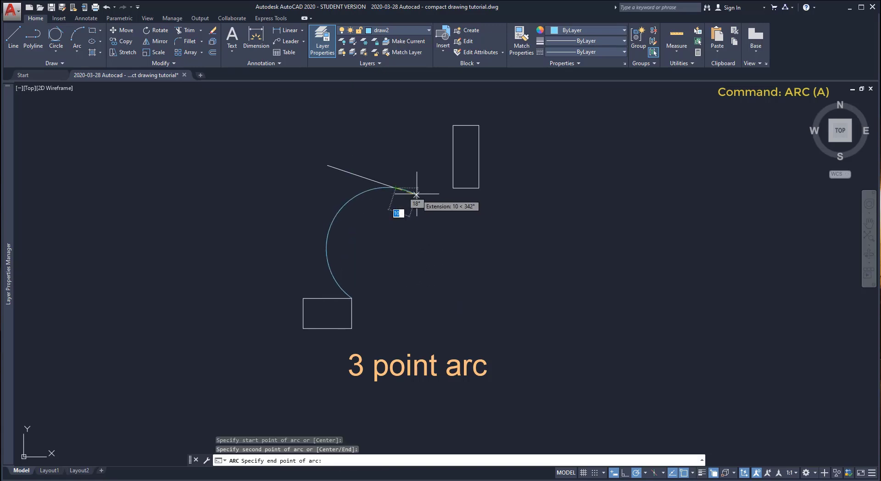
click(453, 188)
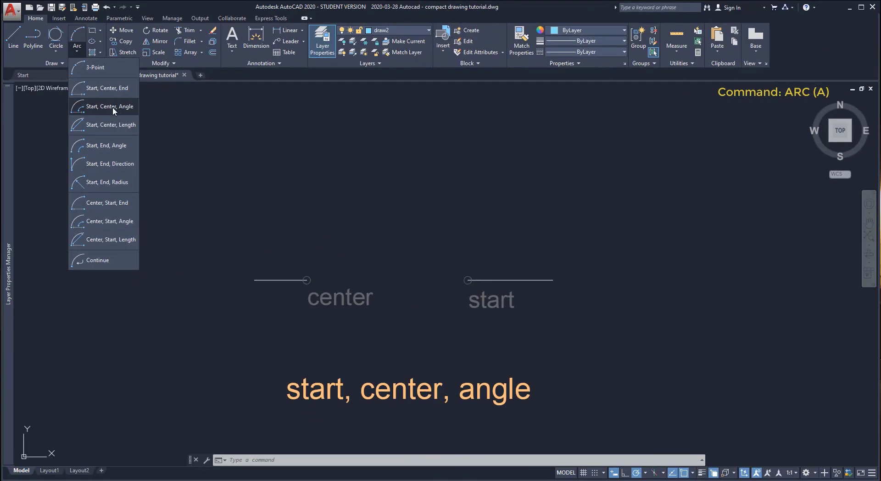
- Draw a Start, Center, Angle arc from the marked start point about the marked center with a 30° included angle
click(112, 106)
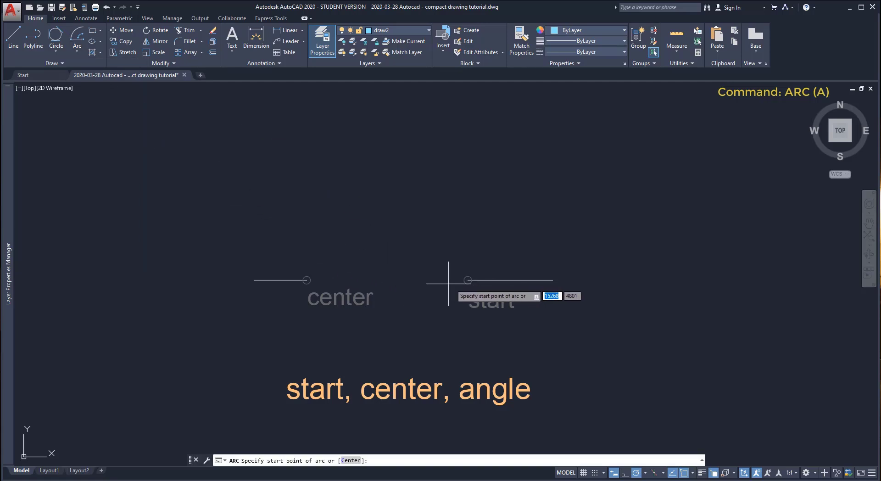
click(468, 280)
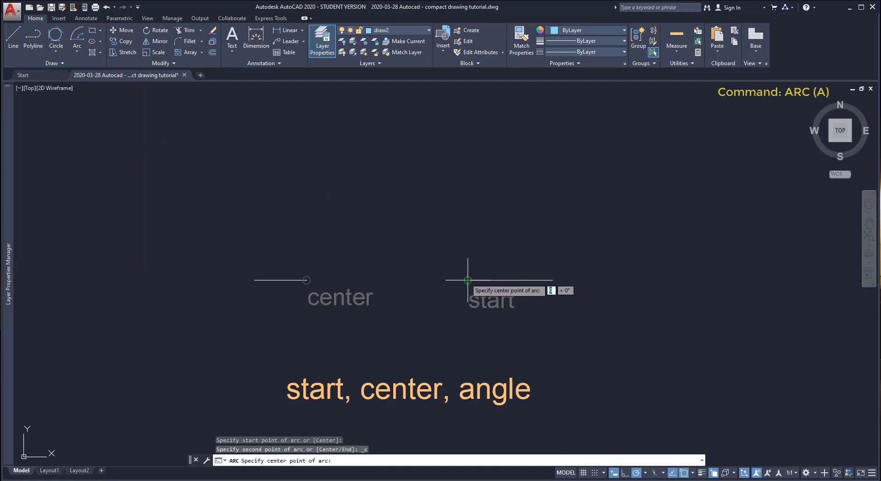
click(306, 280)
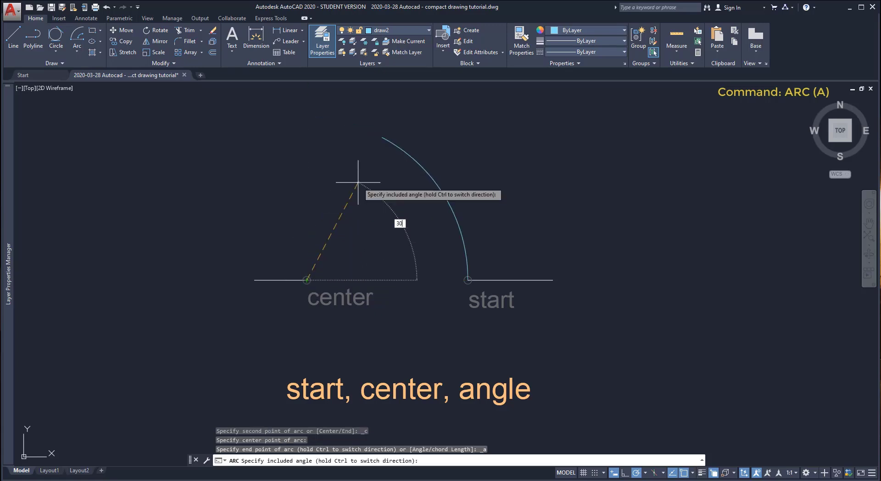
text(30)
key(Return)
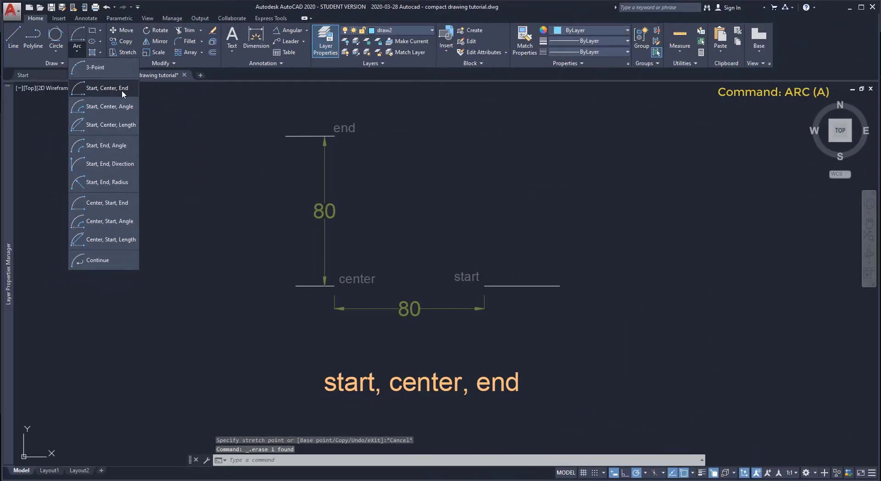
- Draw a Start, Center, End arc through the marked points, trying the reversed direction before finishing counterclockwise at the end point
click(122, 90)
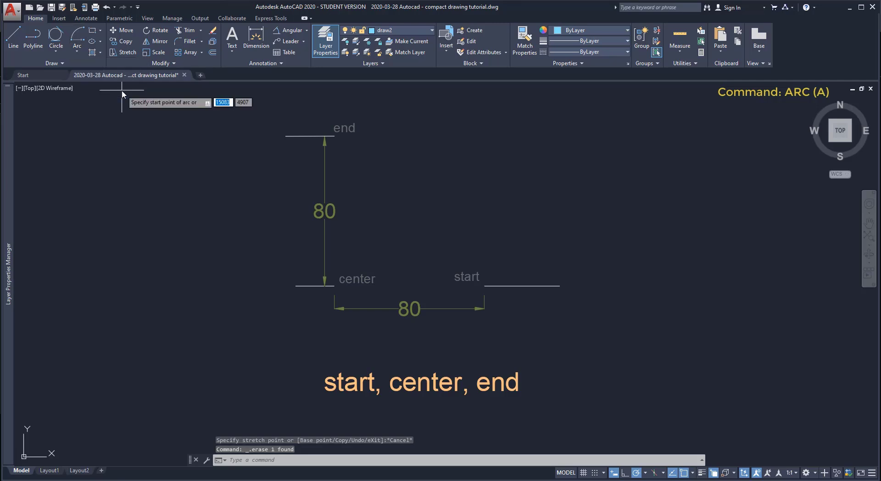
click(484, 286)
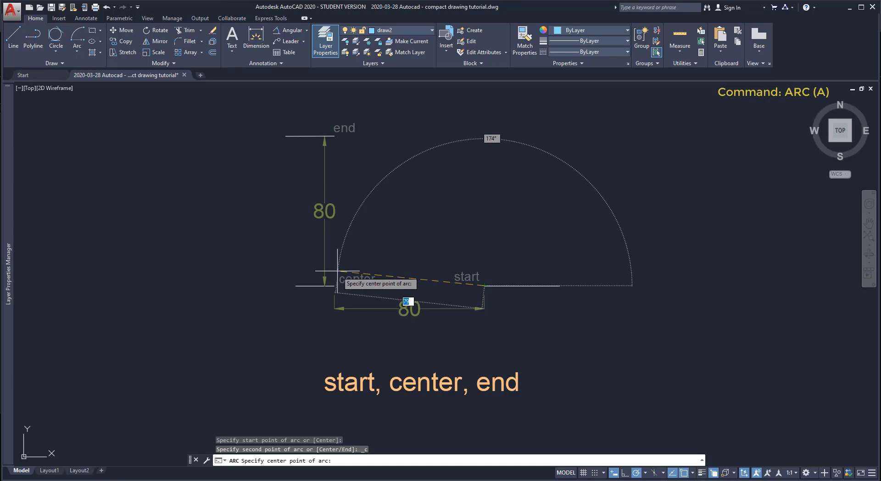
click(335, 285)
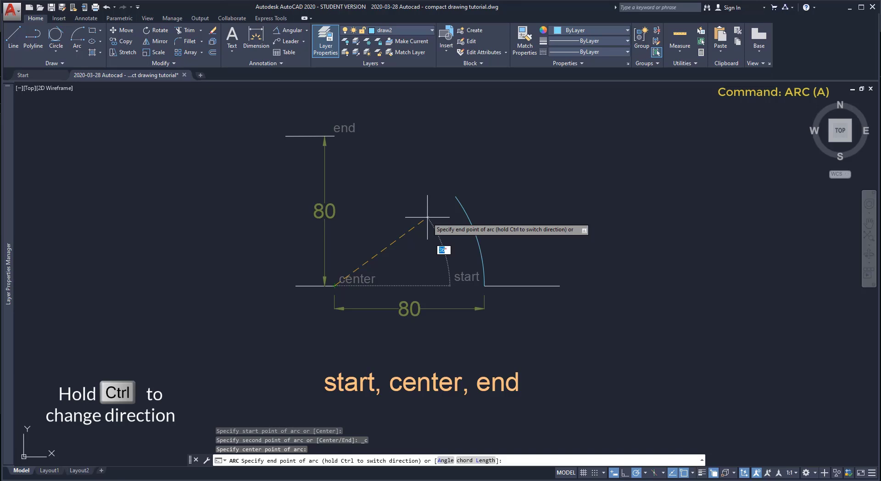
key(ctrl)
key(ctrl)
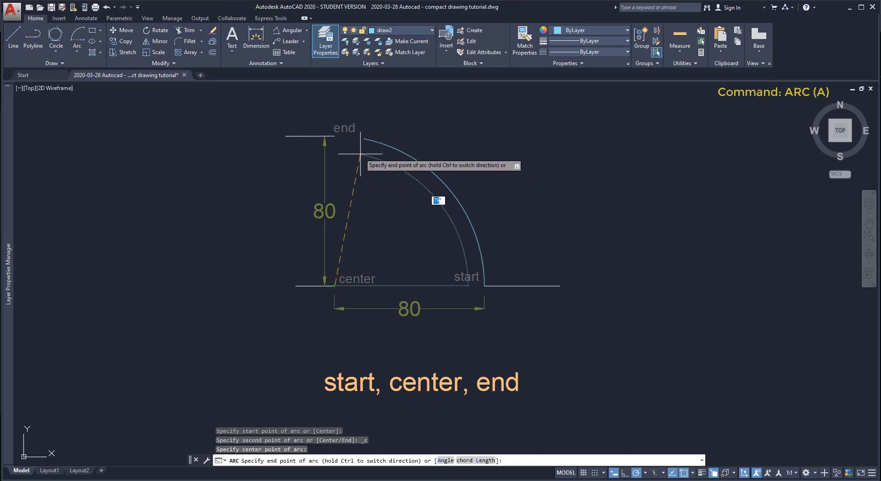
click(334, 135)
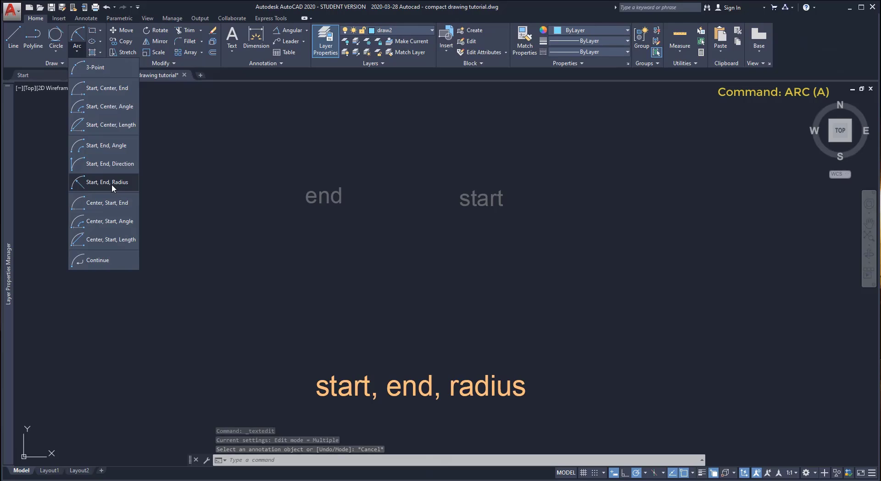
- Draw a Start, End, Radius arc of radius 80 from above the "start" label to above the "end" label
click(112, 184)
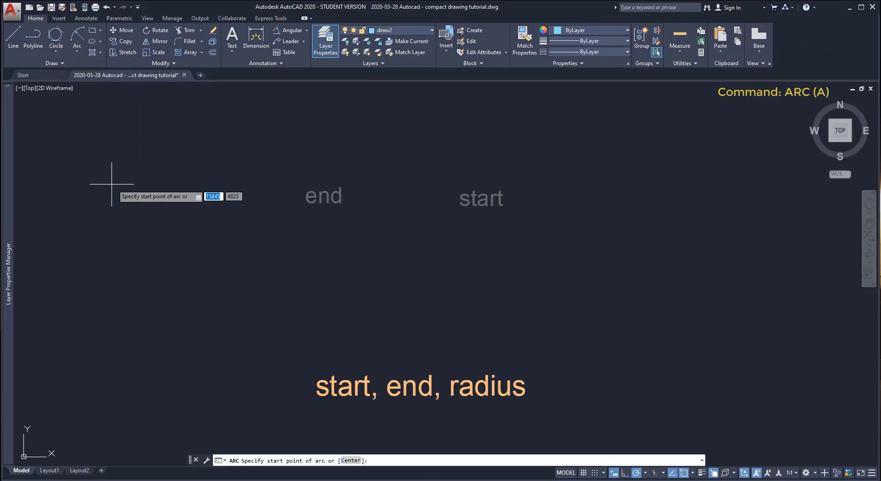
click(479, 185)
click(322, 182)
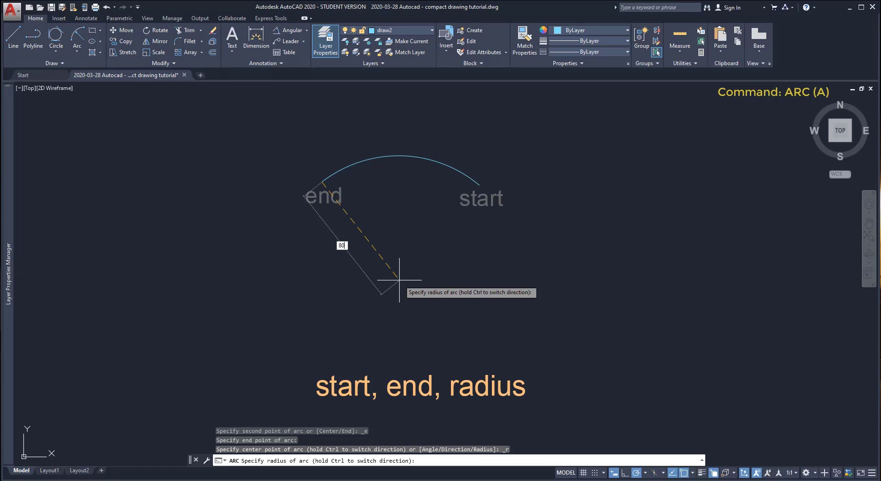
click(400, 279)
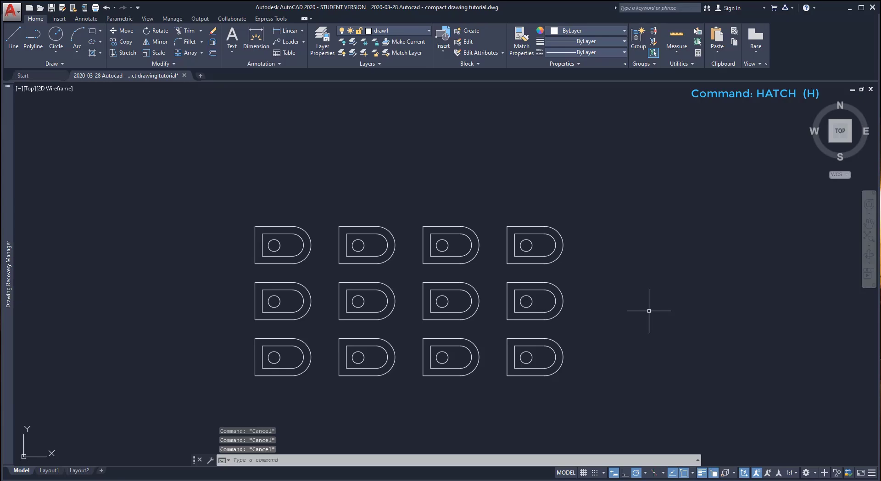
- Hatch the band between the outer and inner outlines of the upper-left shape with the ANSI32 pattern at scale 1
scroll(485, 325, up, 4)
scroll(487, 325, down, 2)
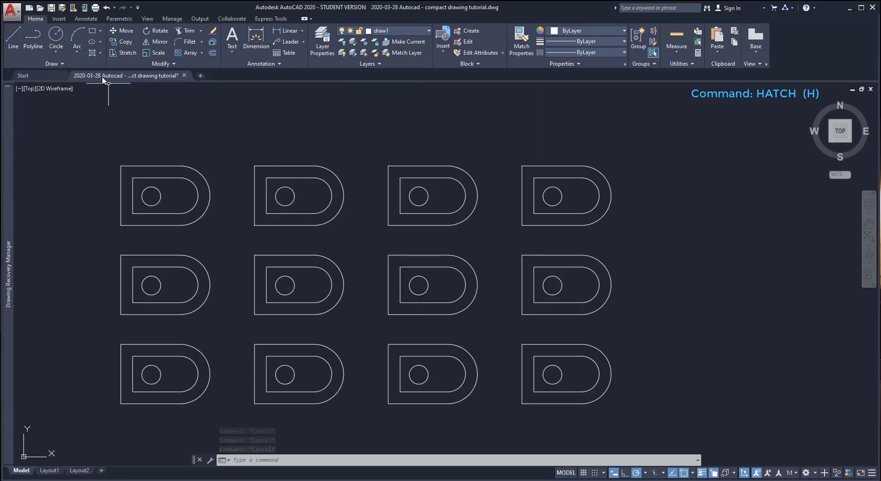
click(93, 54)
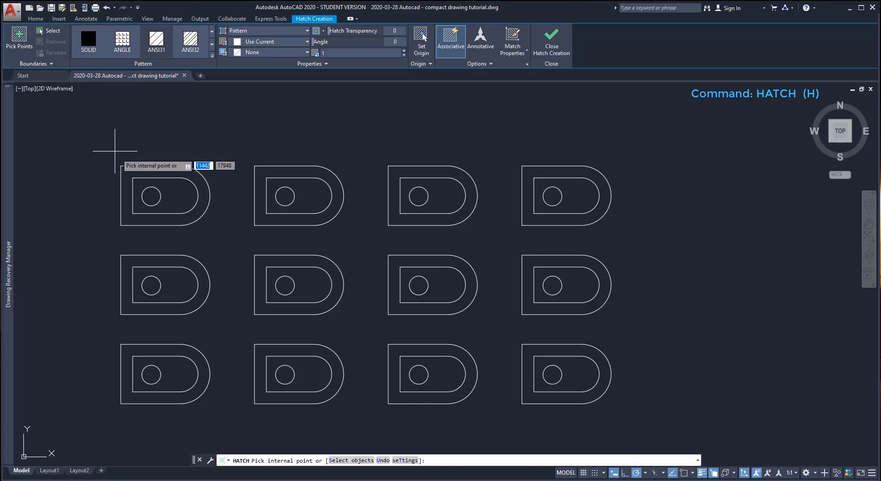
click(126, 168)
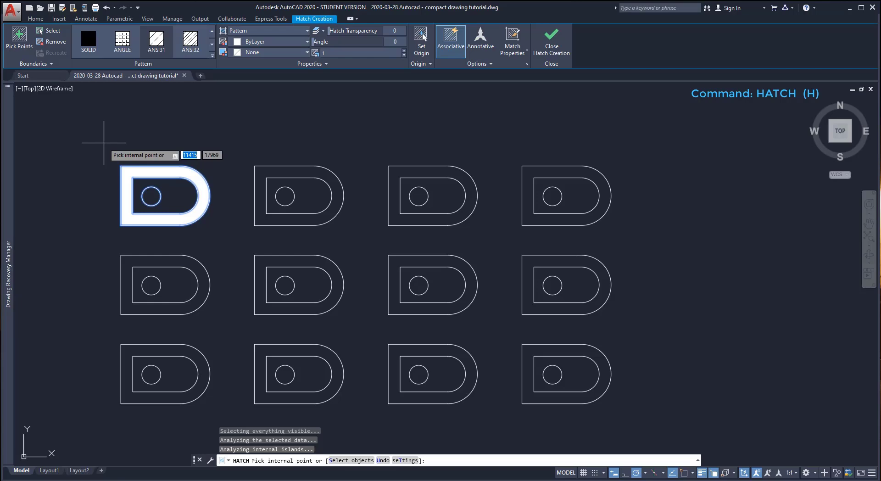
key(Return)
scroll(103, 149, up, 4)
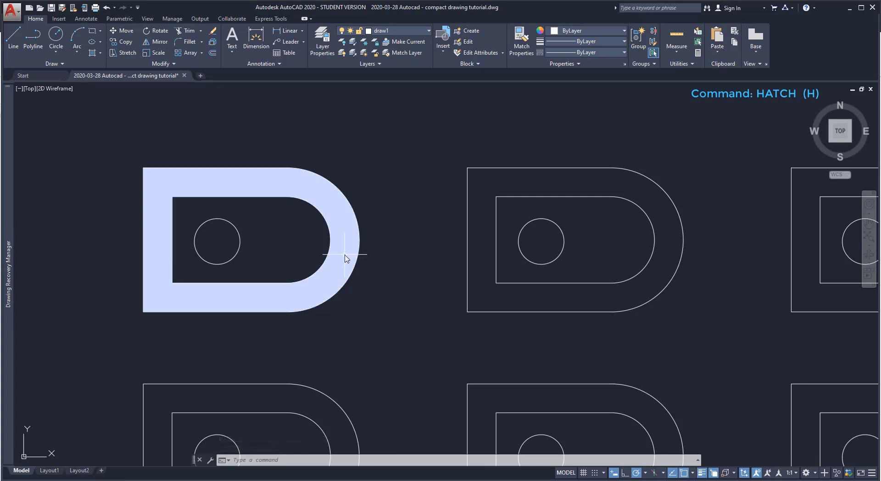
- Change the hatch in the upper-left shape to the SOLID pattern and expand the full list of hatch patterns
click(344, 255)
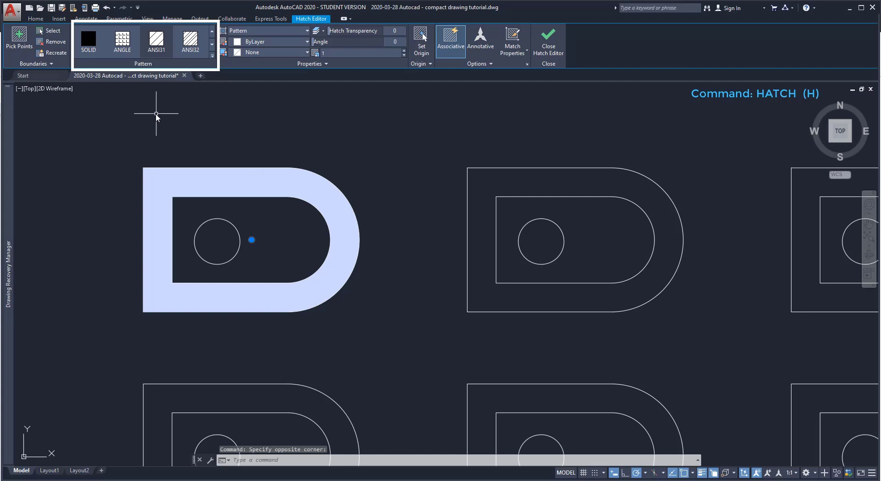
click(89, 36)
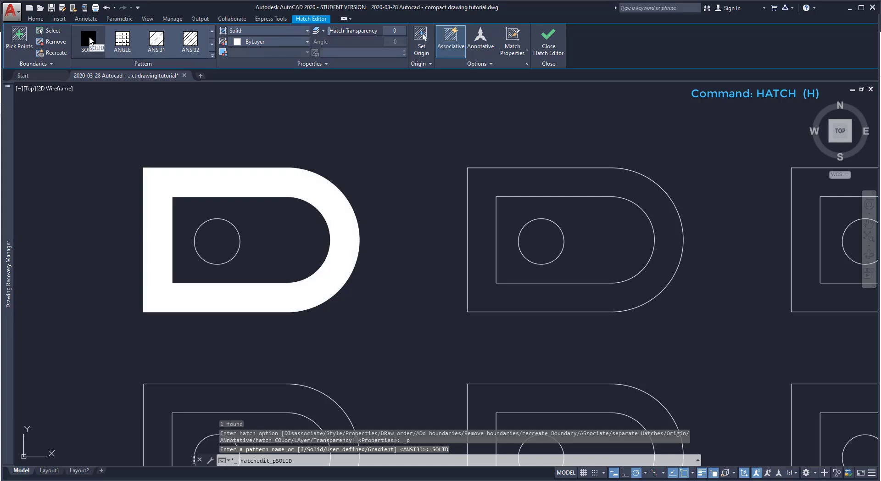
click(212, 55)
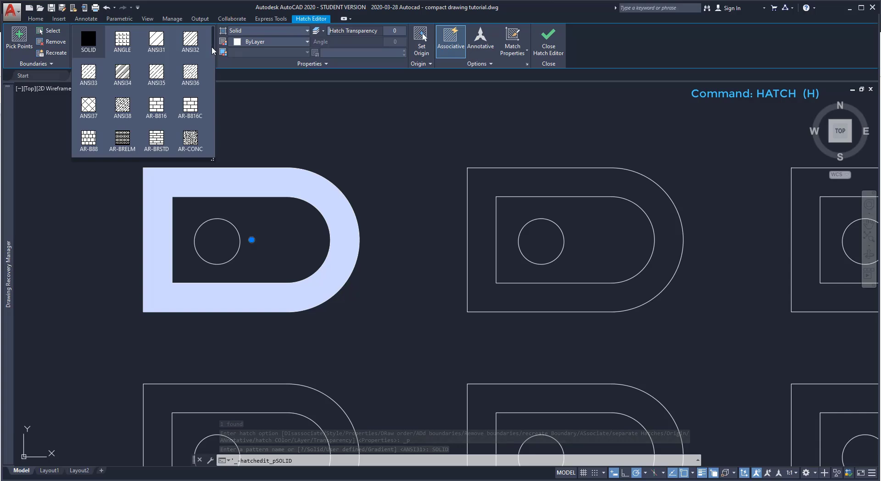
mouse_move(213, 52)
mouse_down()
mouse_move(214, 84)
mouse_move(213, 53)
mouse_up()
click(294, 120)
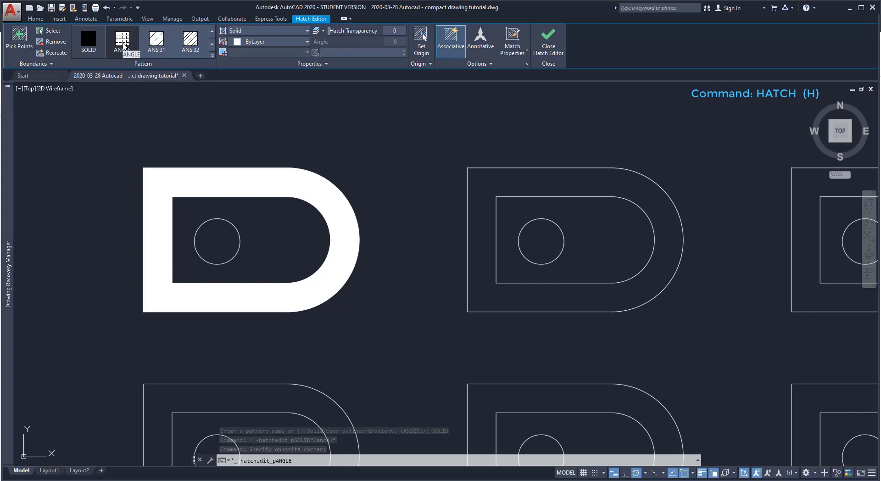
- Change the selected hatch to the ANGLE pattern and set its scale to 20
click(123, 45)
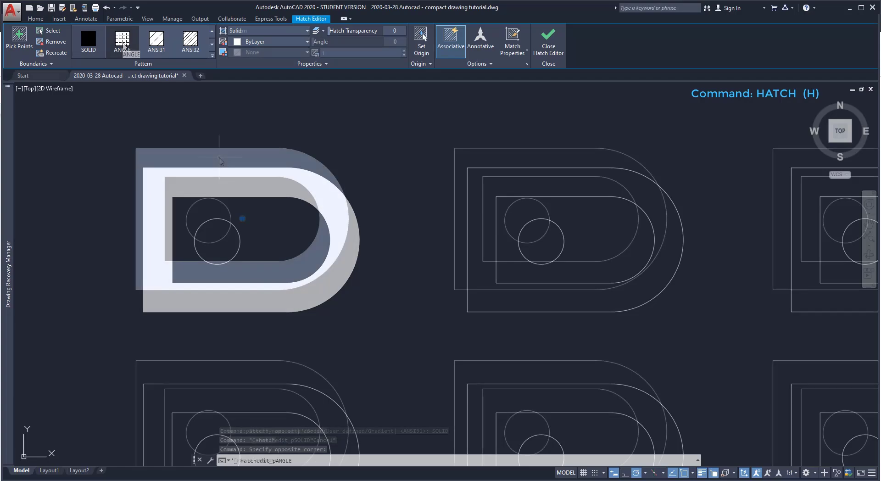
scroll(216, 163, up, 10)
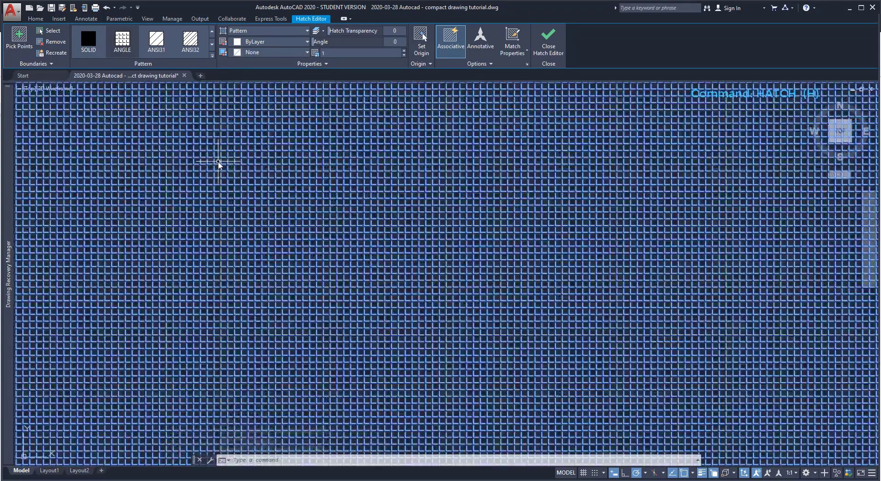
scroll(219, 164, down, 3)
scroll(219, 164, down, 5)
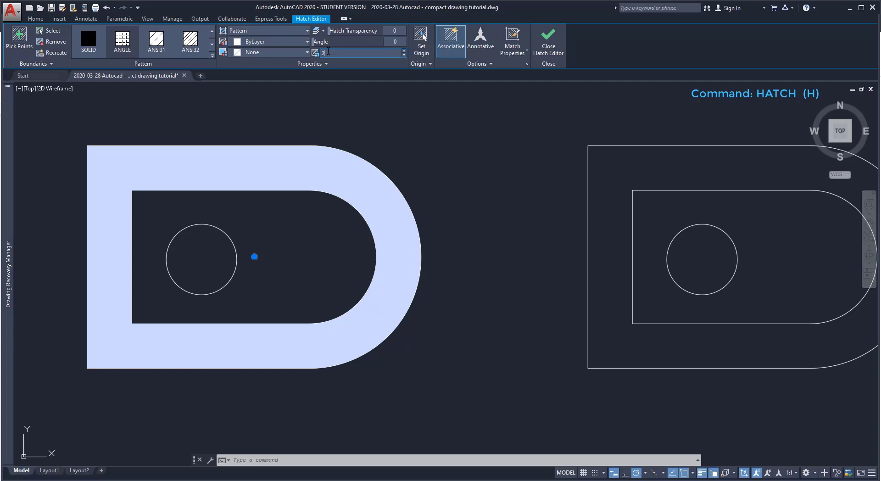
key(Return)
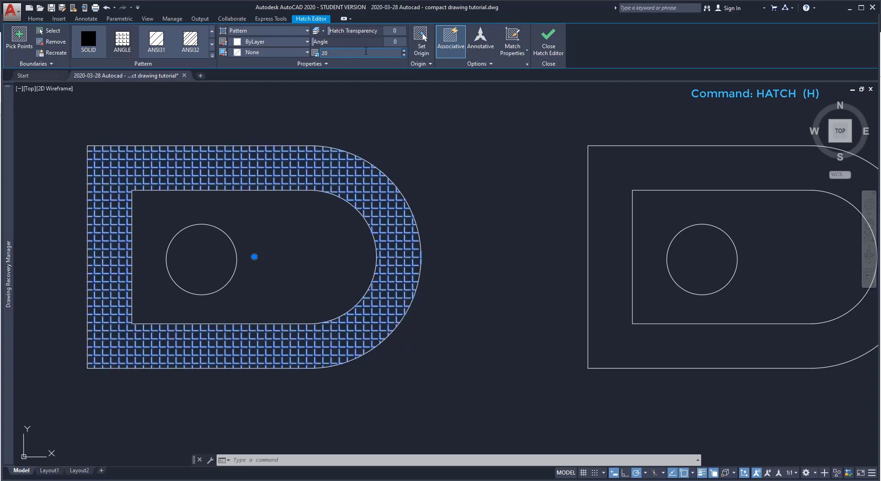
- Increase the ANGLE hatch's scale to 25 and deselect the hatch
click(404, 55)
drag(404, 55, 405, 57)
click(385, 110)
key(Escape)
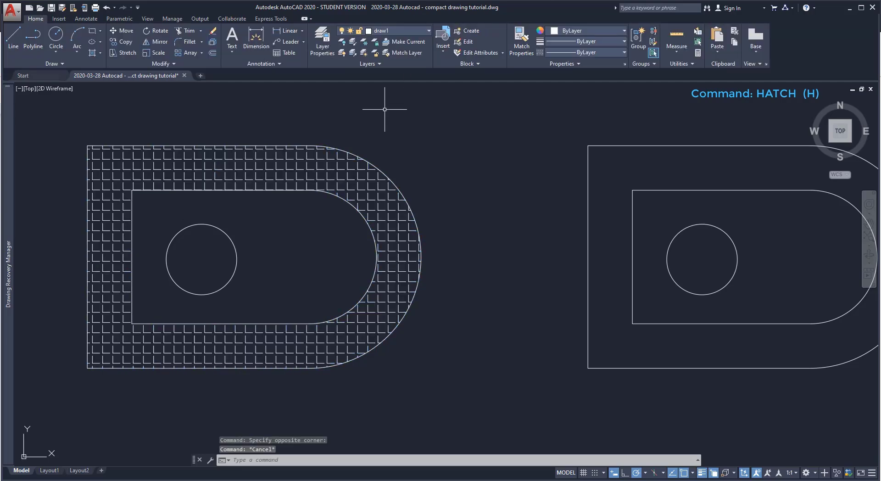
- Change the upper-left shape's hatch to a blue-and-yellow gradient fill and pick dark green as its second colour
click(357, 168)
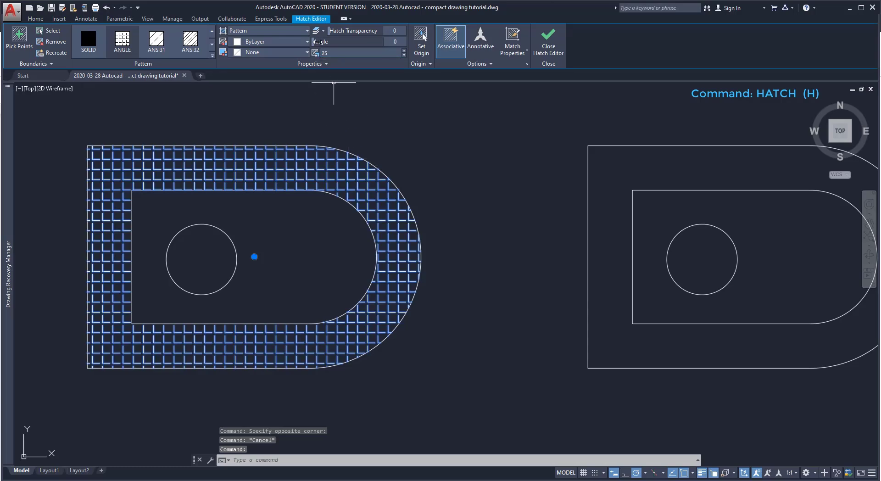
mouse_move(317, 42)
mouse_down()
mouse_move(362, 42)
mouse_move(334, 41)
mouse_up()
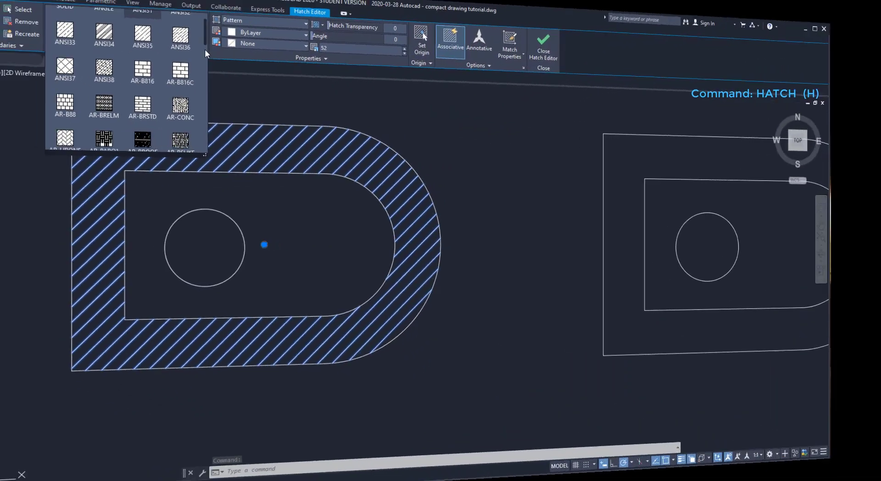
drag(205, 49, 210, 102)
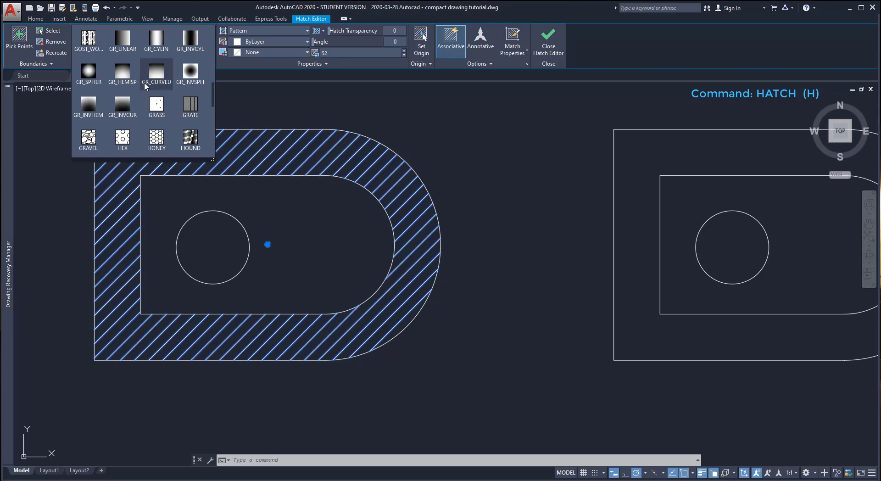
click(155, 76)
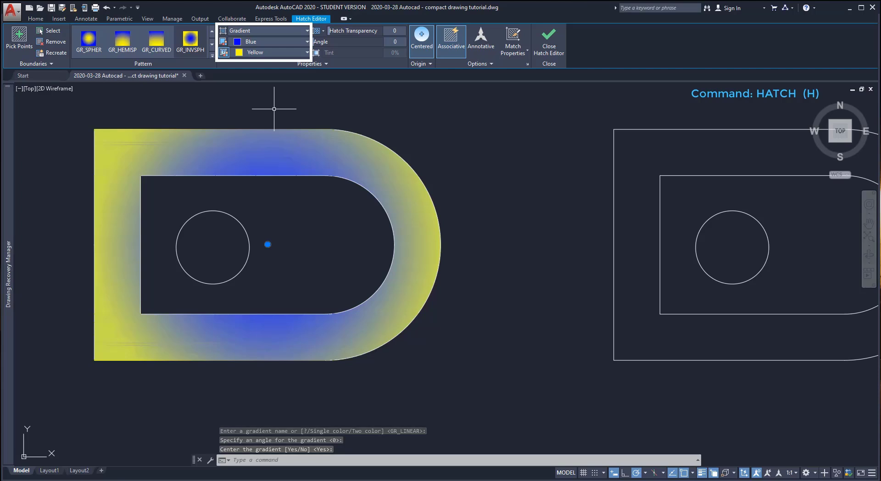
click(291, 53)
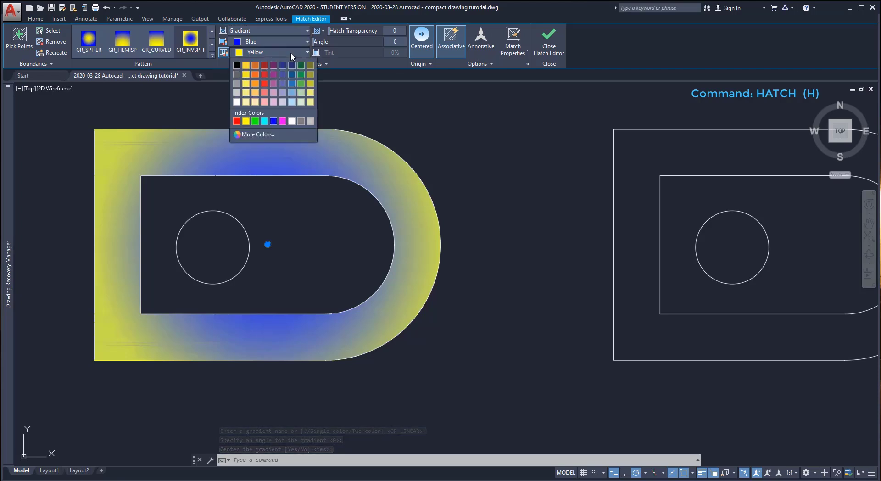
click(301, 65)
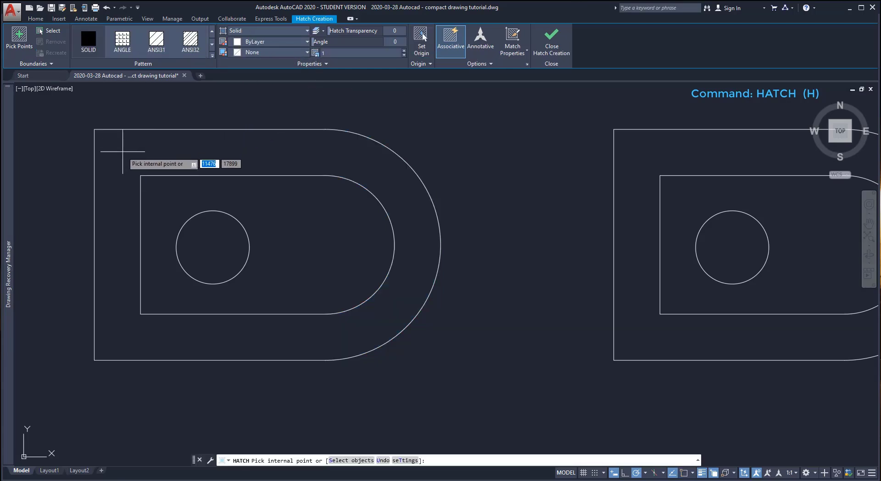
- Solid-hatch the outer bands of the first two upper-row shapes and the circle of the shape below the first
click(98, 150)
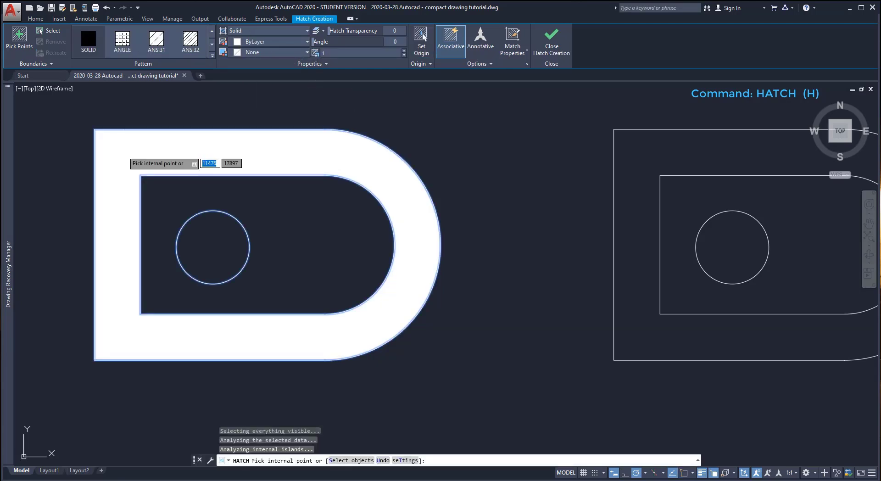
scroll(492, 252, down, 3)
scroll(618, 220, up, 2)
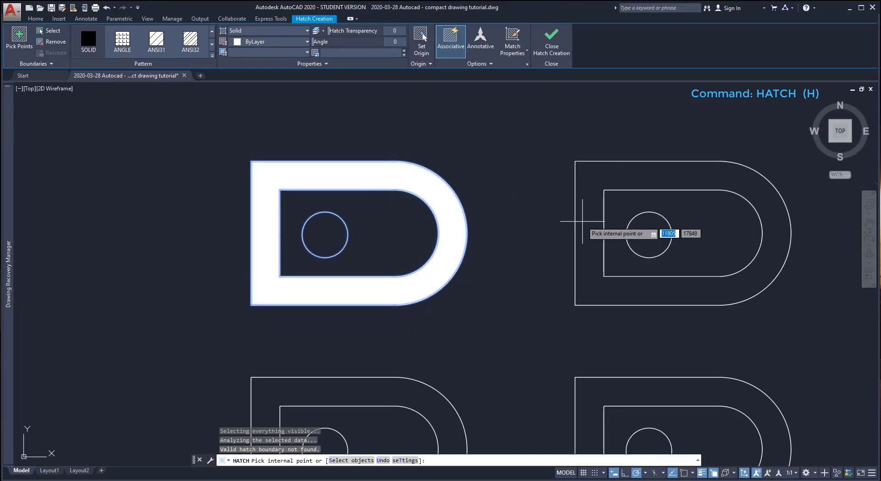
click(592, 223)
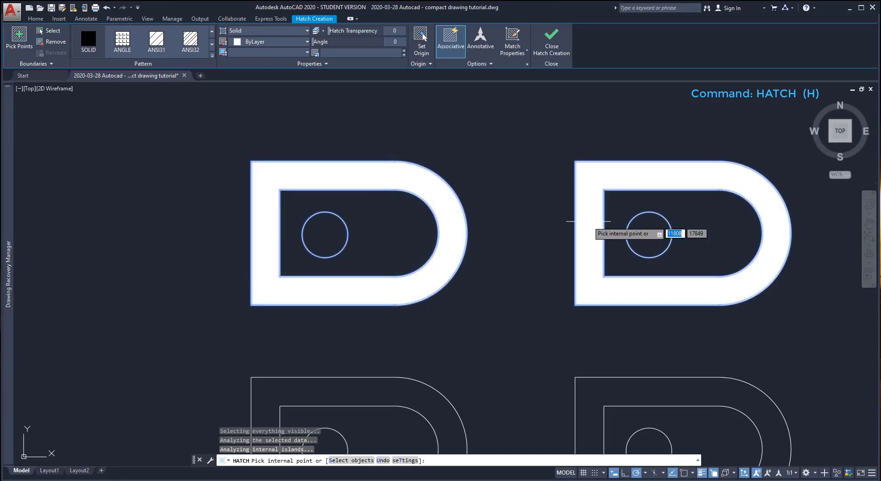
scroll(430, 236, down, 2)
click(371, 370)
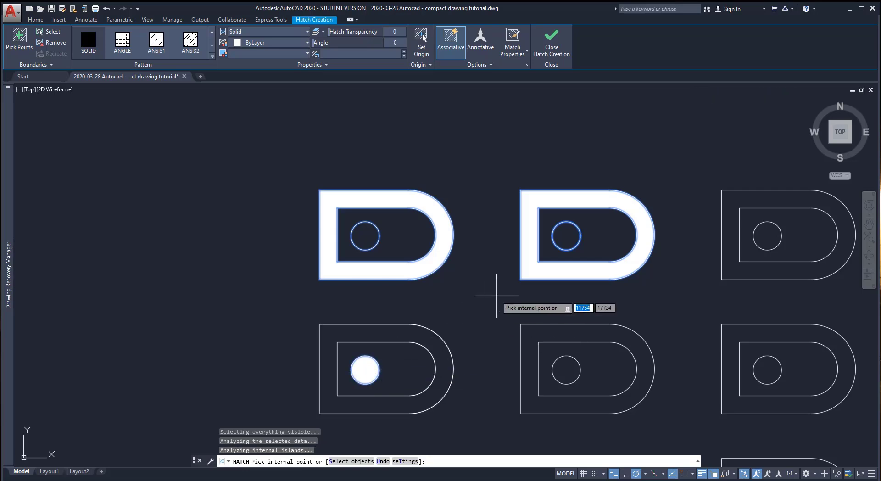
key(Return)
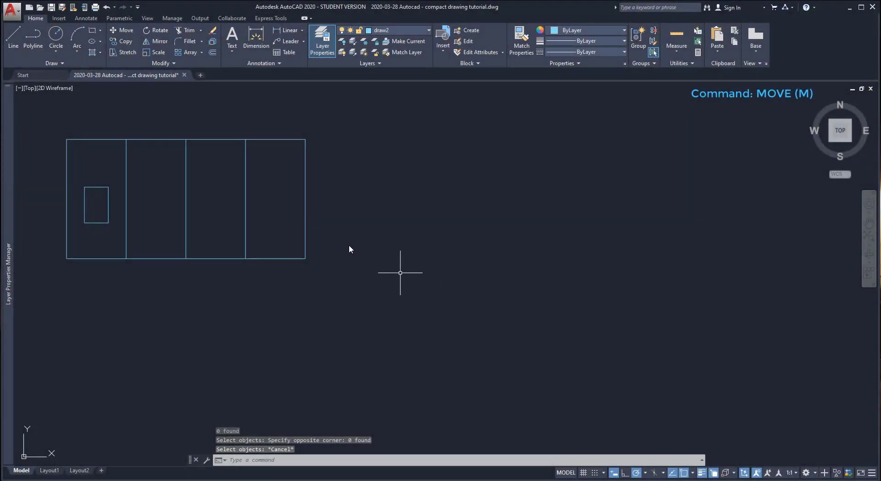
- Move the whole four-bay rectangle with its small inner rectangle about 341 units horizontally to the right, using its lower-left corner as base point
click(126, 30)
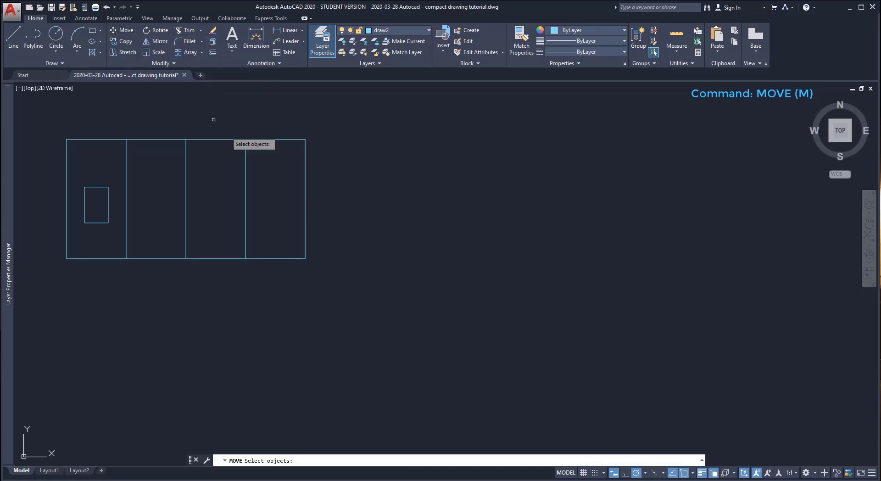
click(332, 261)
click(41, 124)
key(Return)
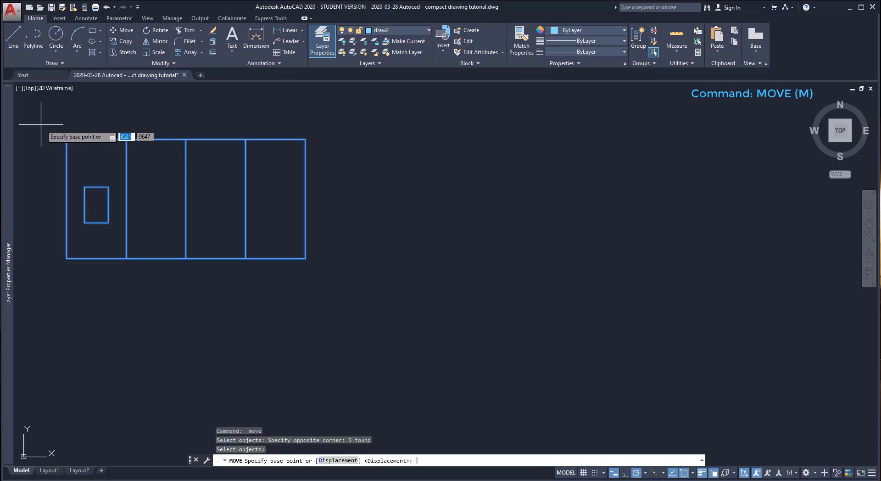
click(66, 258)
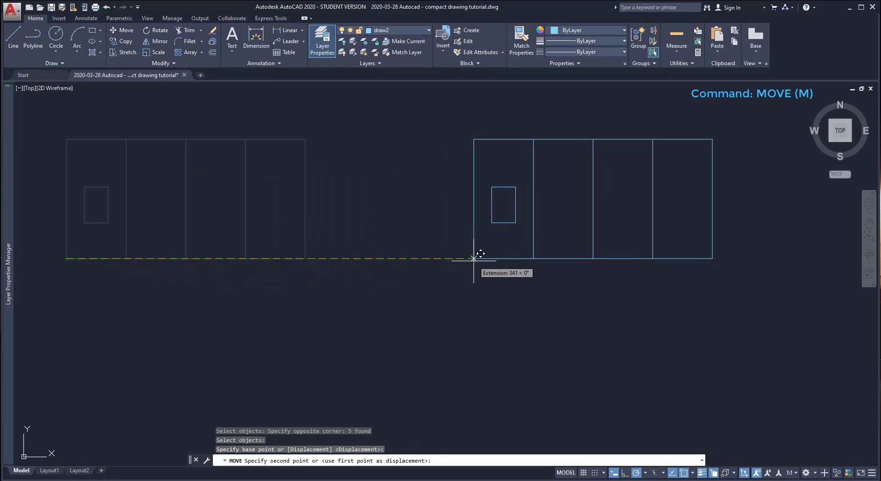
click(474, 259)
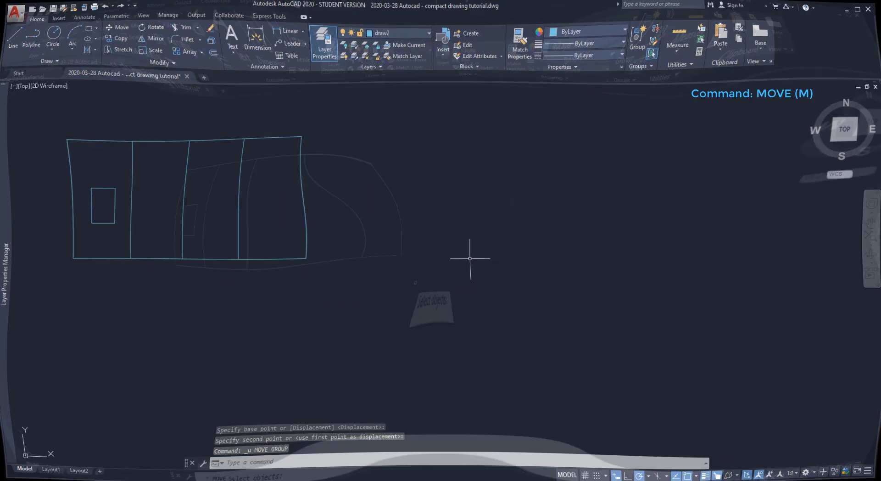
- Move the whole four-bay rectangle diagonally down to the right, using the midpoint of its lower edge as base point
click(401, 299)
click(120, 137)
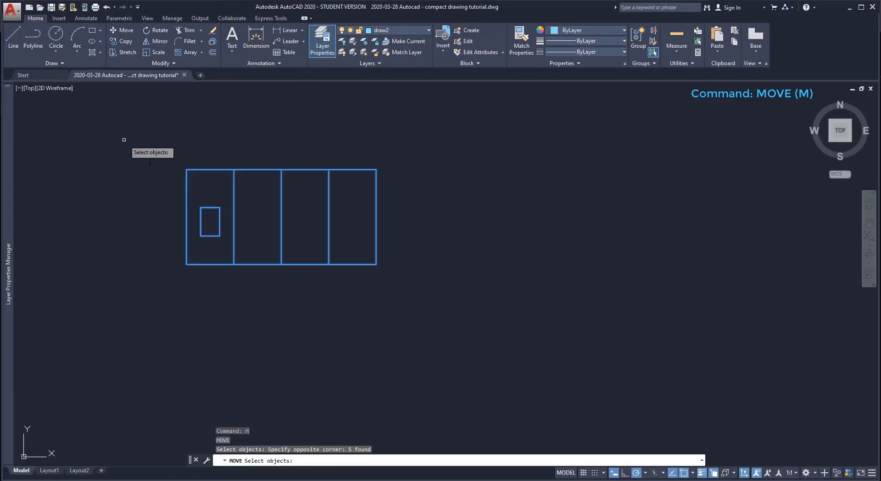
key(Return)
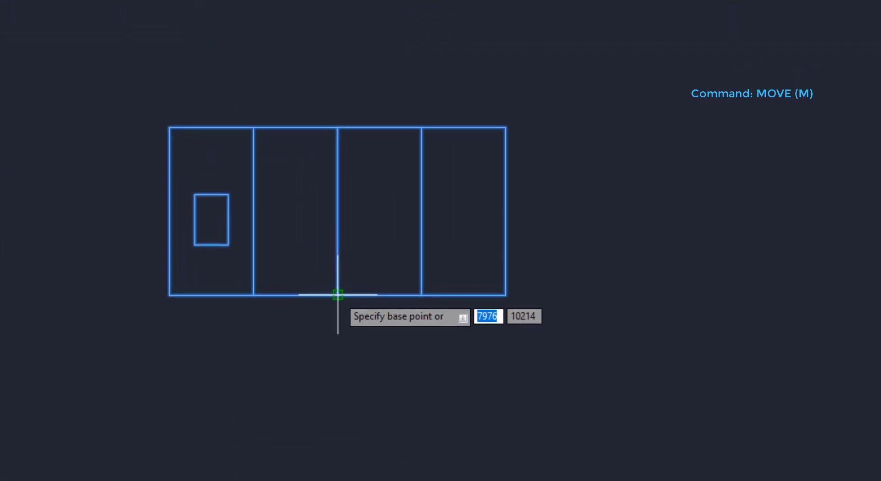
click(338, 295)
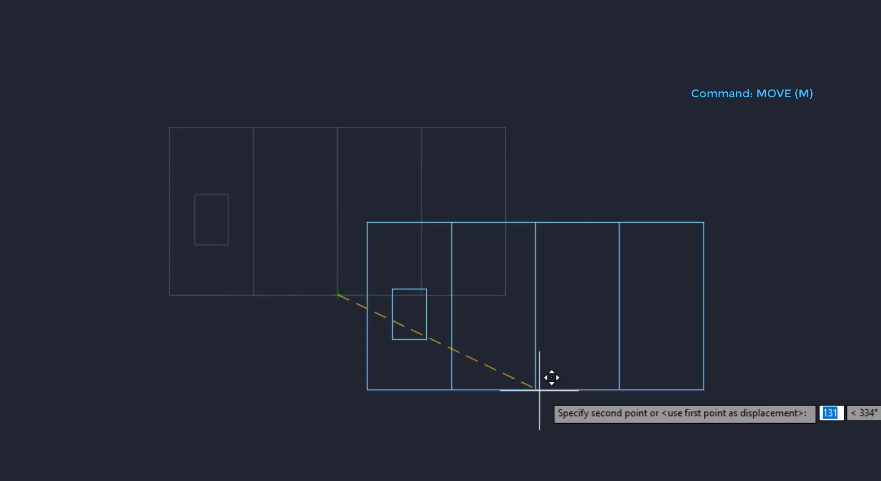
click(582, 400)
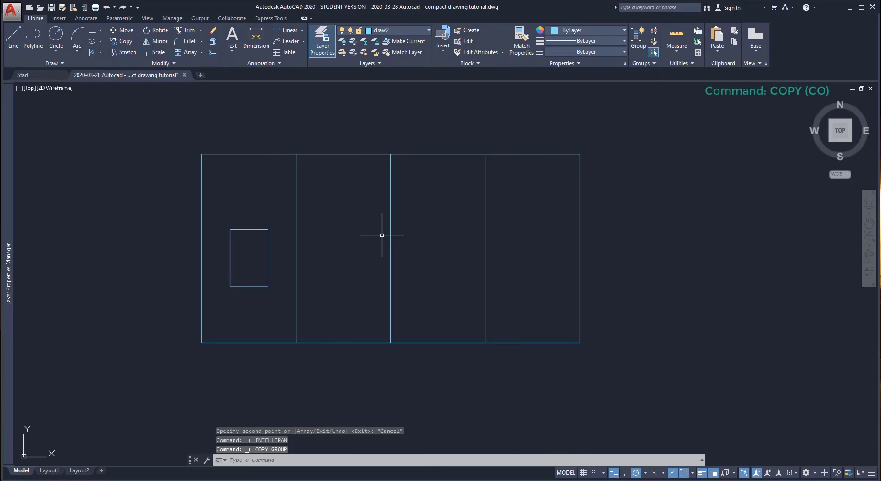
- Copy the small rectangle from the first bay into the other three bays, using the bays' lower-left corners as reference points
click(122, 41)
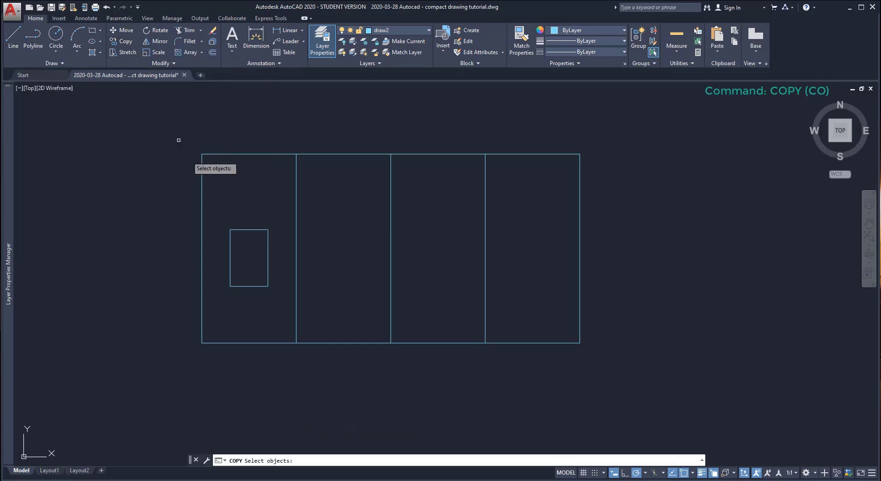
click(262, 285)
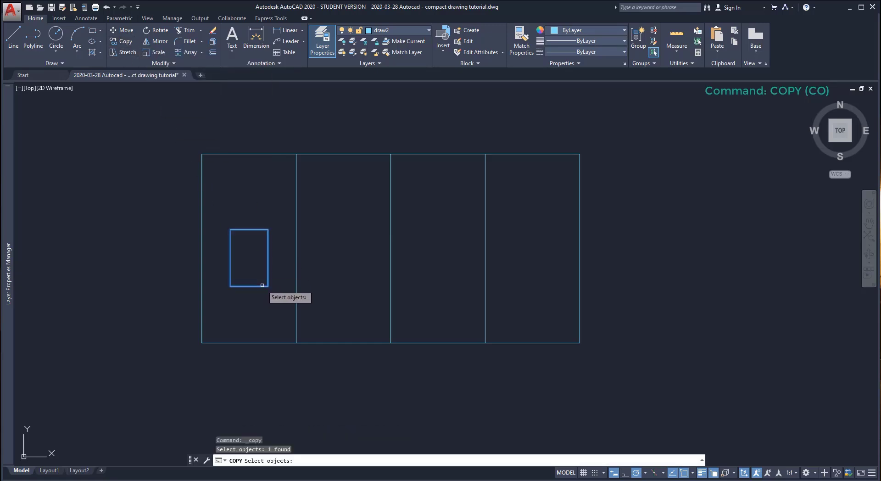
key(Return)
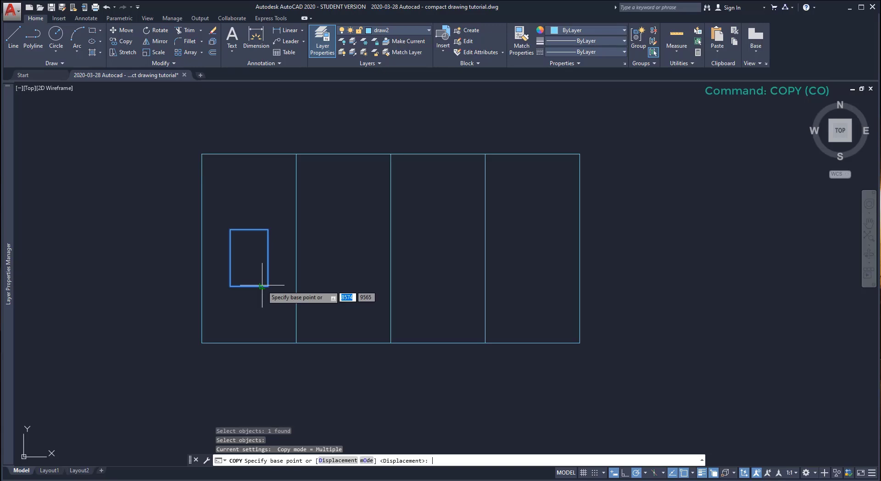
click(202, 342)
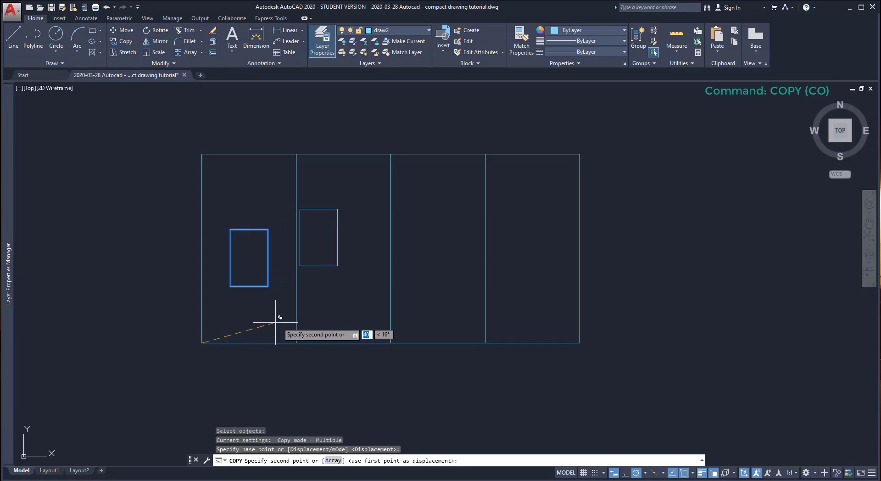
click(296, 342)
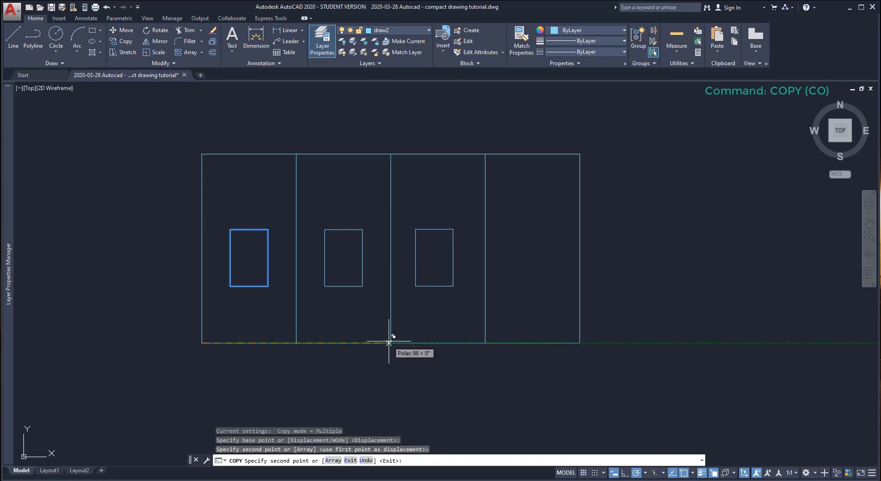
click(392, 342)
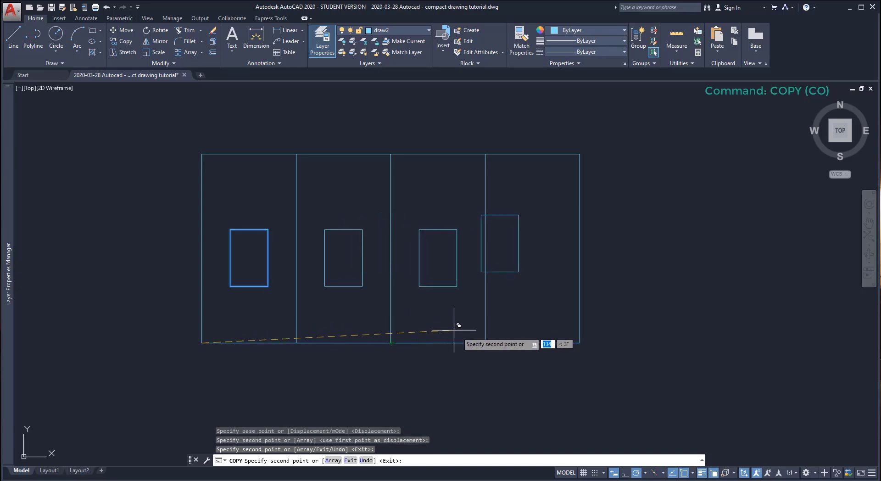
click(485, 343)
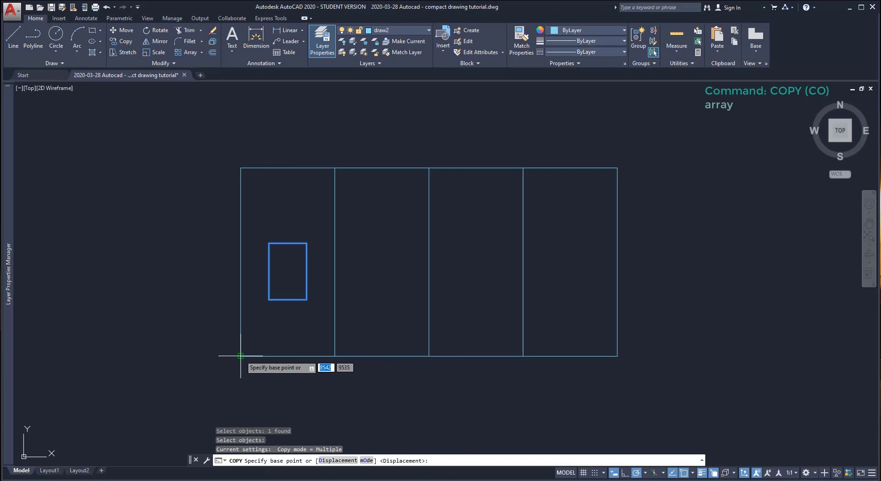
- Array-copy the small rectangle as 4 items, spaced from the first bay's lower-left corner to the second bay's lower-left corner
click(240, 356)
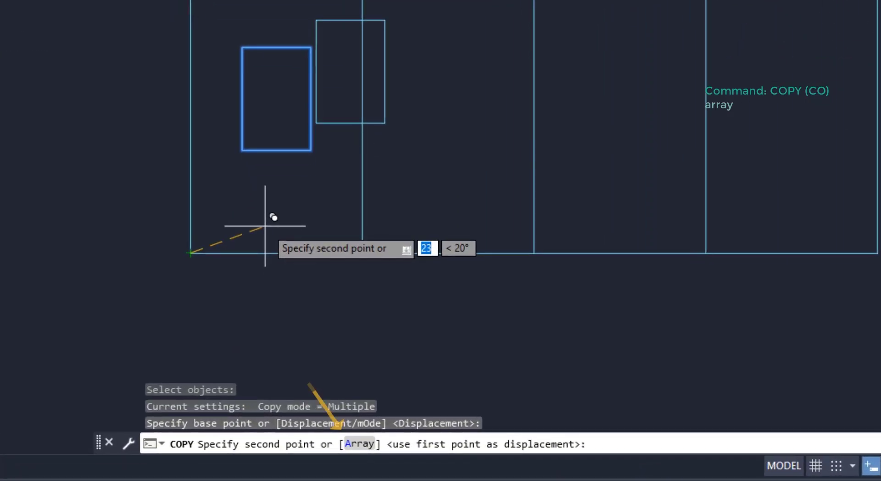
text(a)
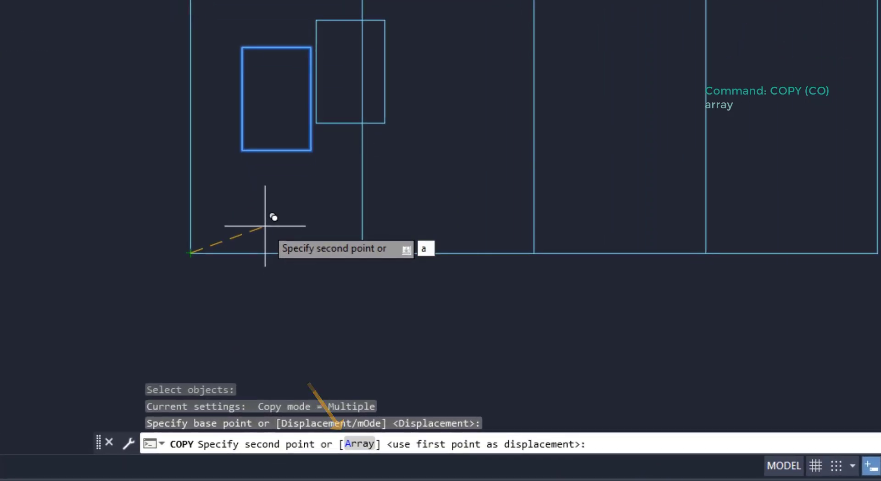
key(Return)
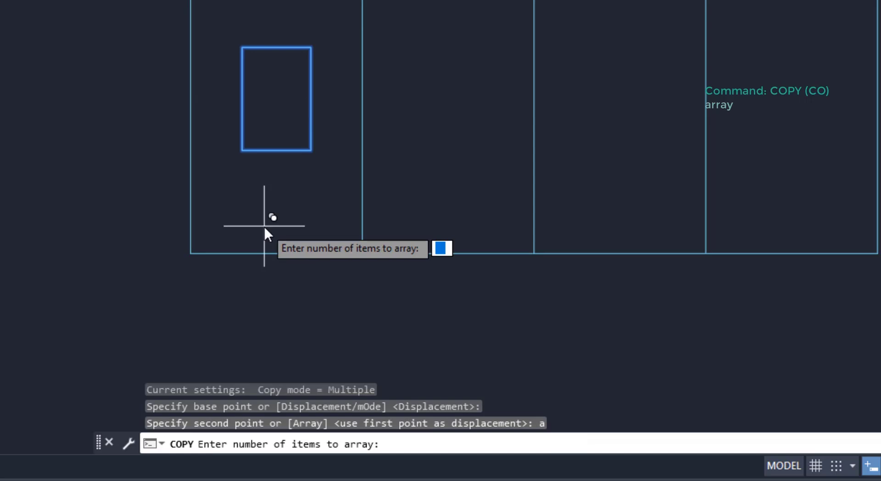
text(4)
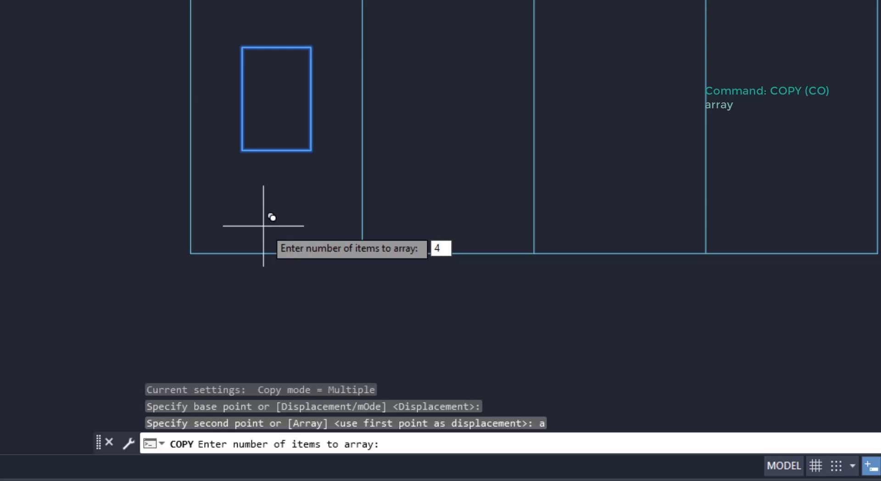
key(Return)
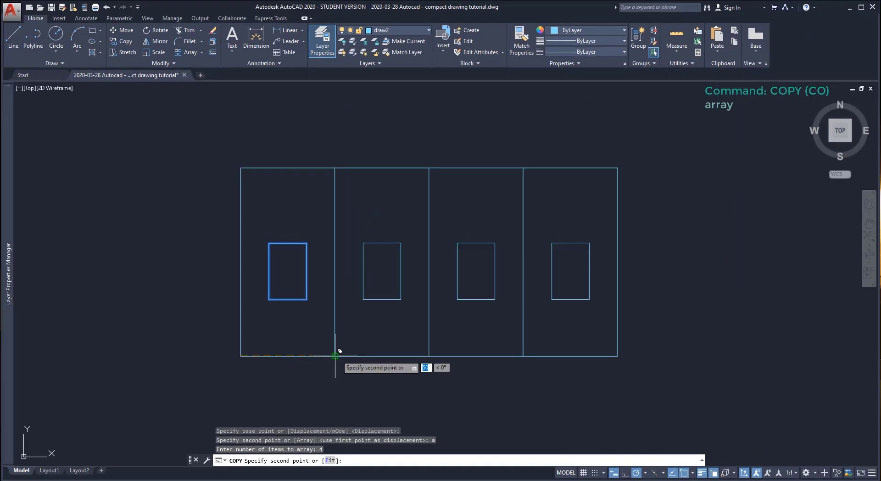
click(335, 355)
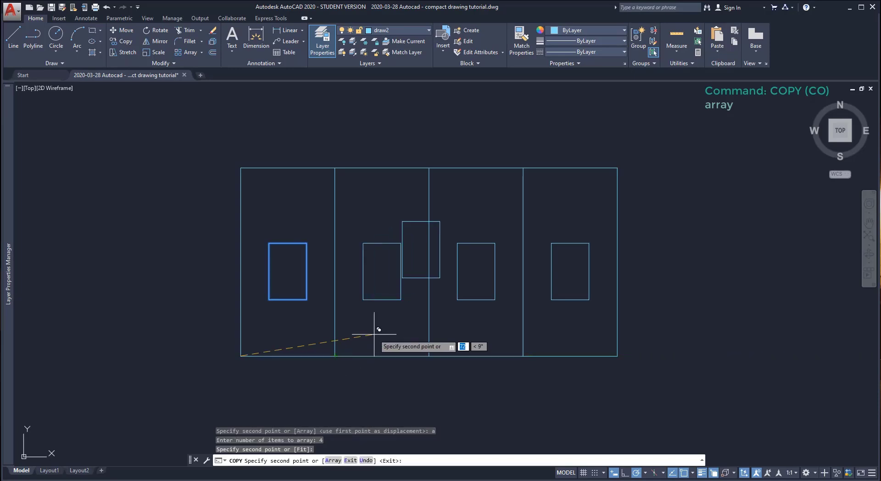
key(Escape)
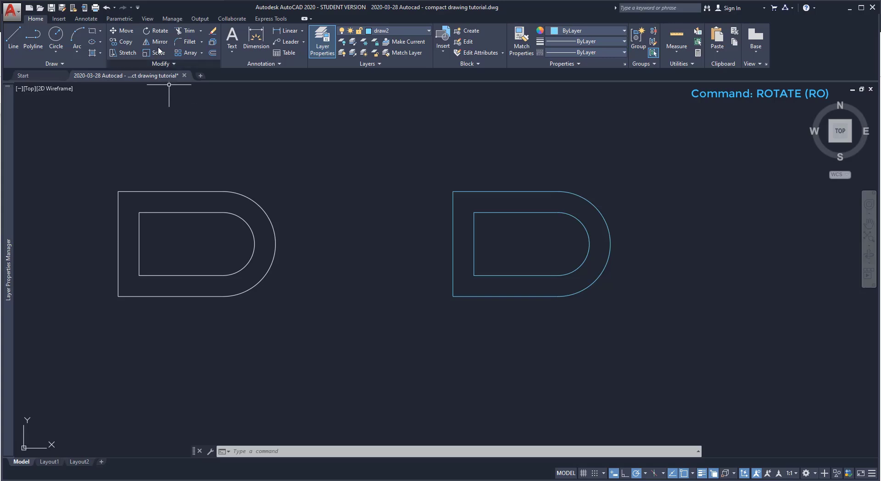
- Rotate the blue double D-shaped outline clockwise about the center of its arcs to a steep downward angle
click(163, 29)
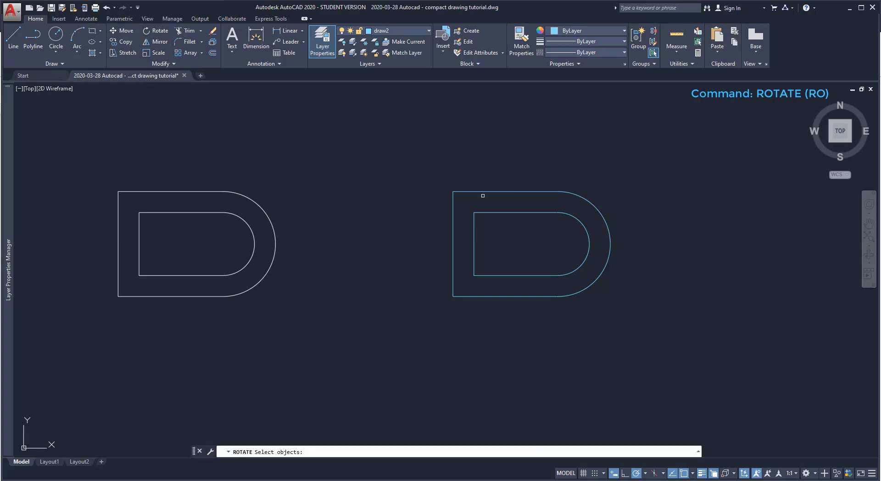
drag(626, 325, 403, 171)
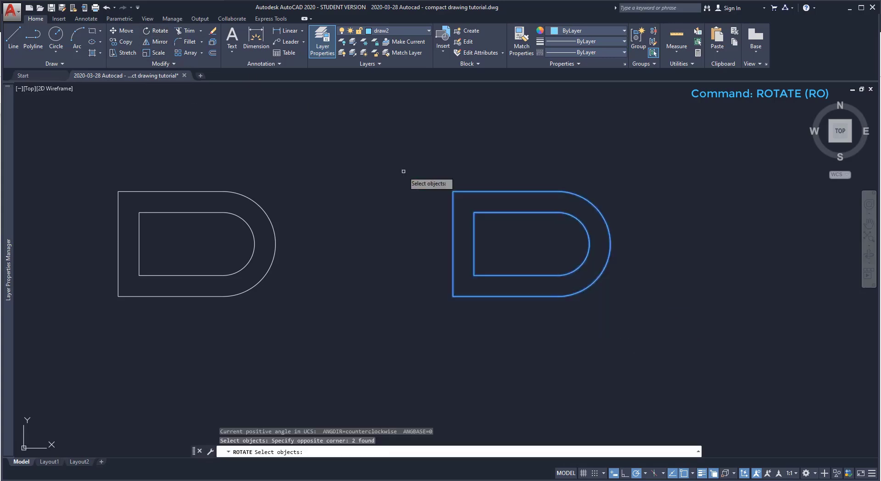
key(Return)
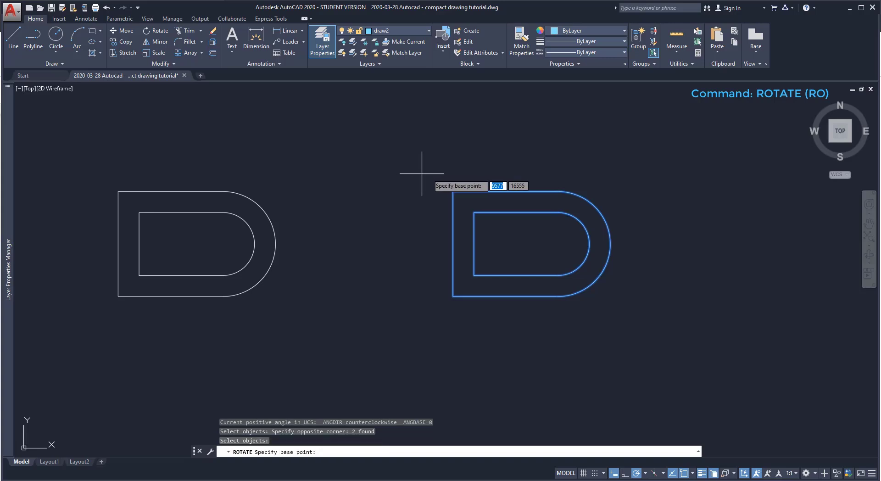
click(558, 244)
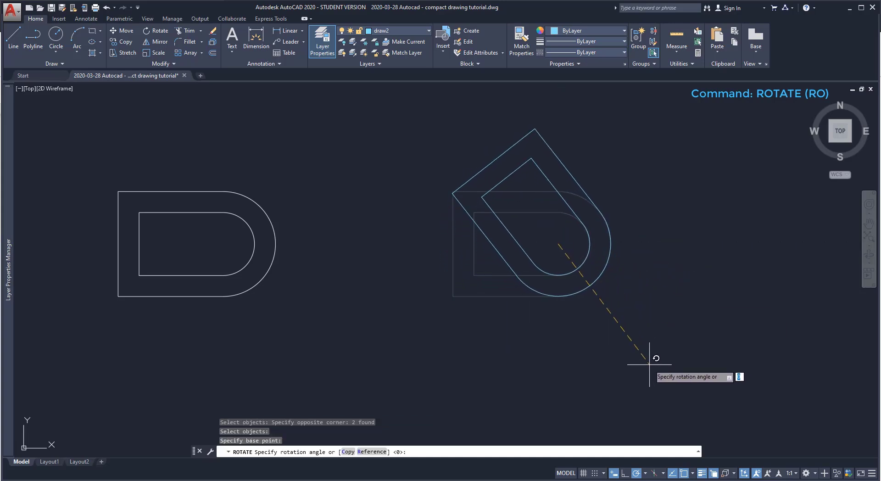
click(633, 365)
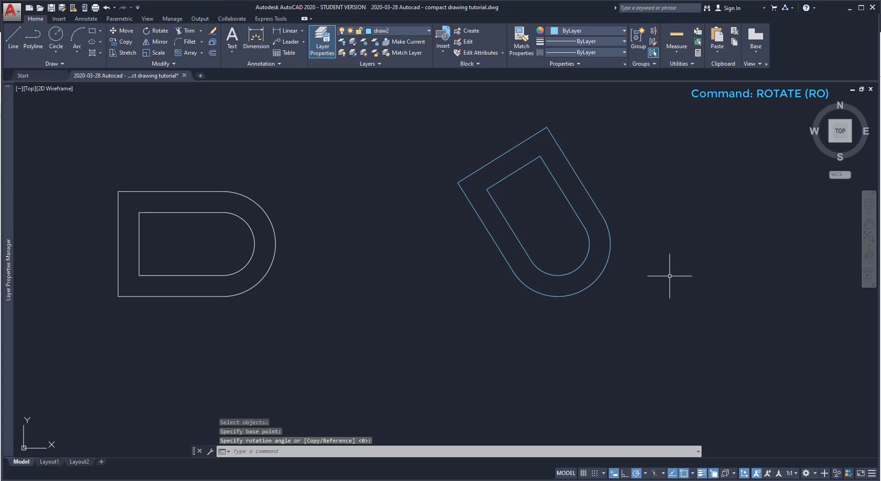
- Rotate the blue double D-shaped outline about 33° counterclockwise around its lower-left corner
click(679, 340)
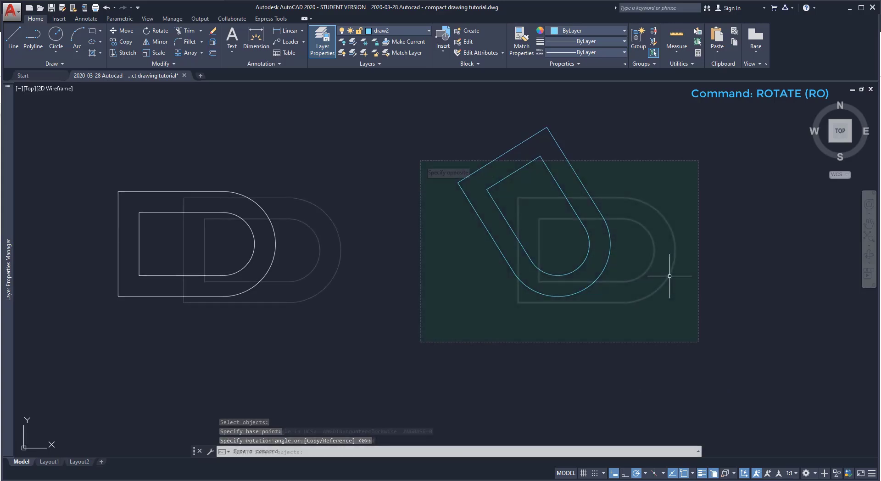
click(418, 163)
key(Return)
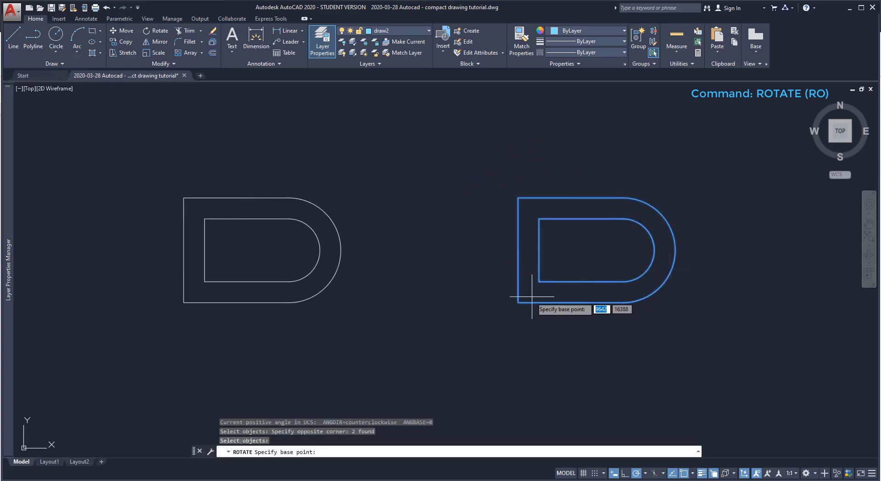
click(518, 302)
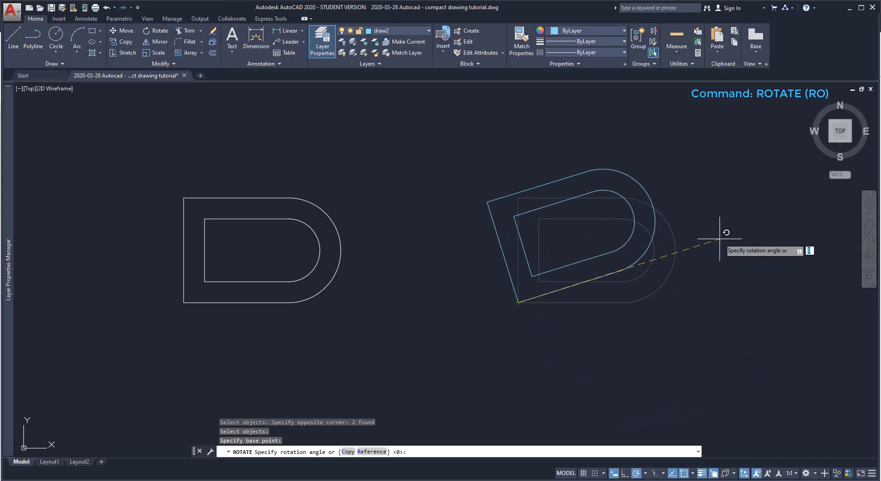
key(Escape)
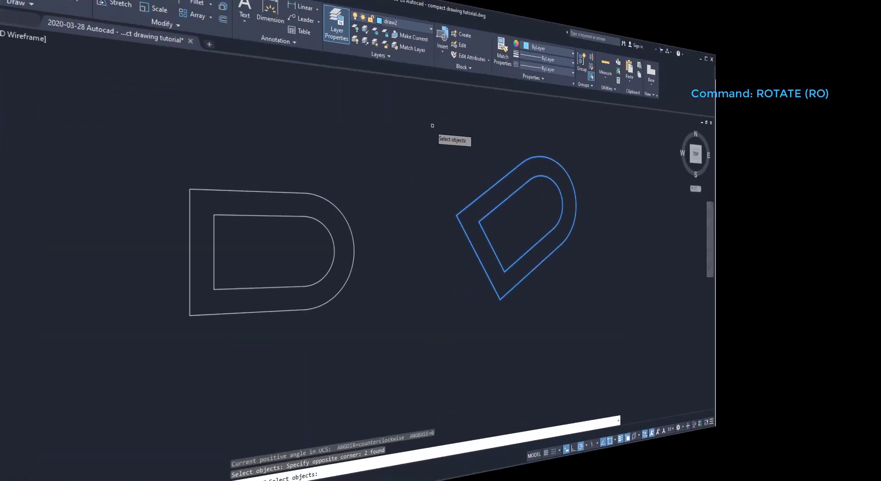
- Rotate the tilted blue outline to horizontal around its lowest corner, using the Reference option with its straight lower edge as reference
key(Return)
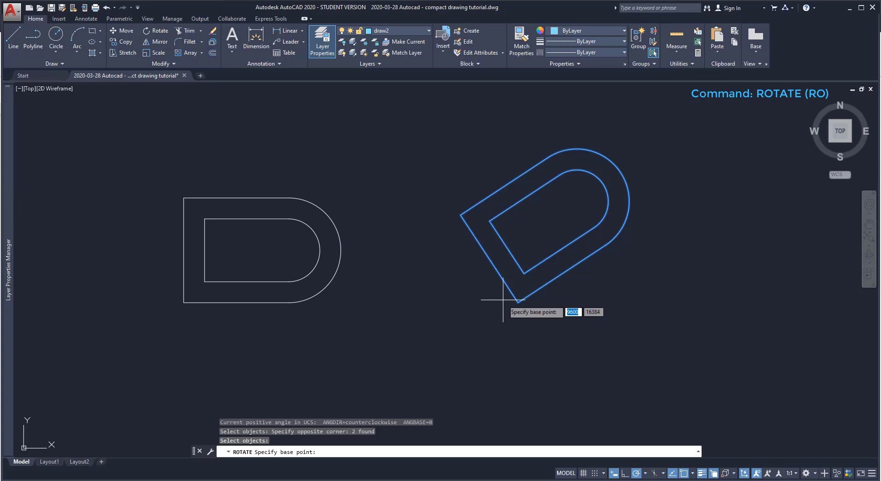
click(518, 301)
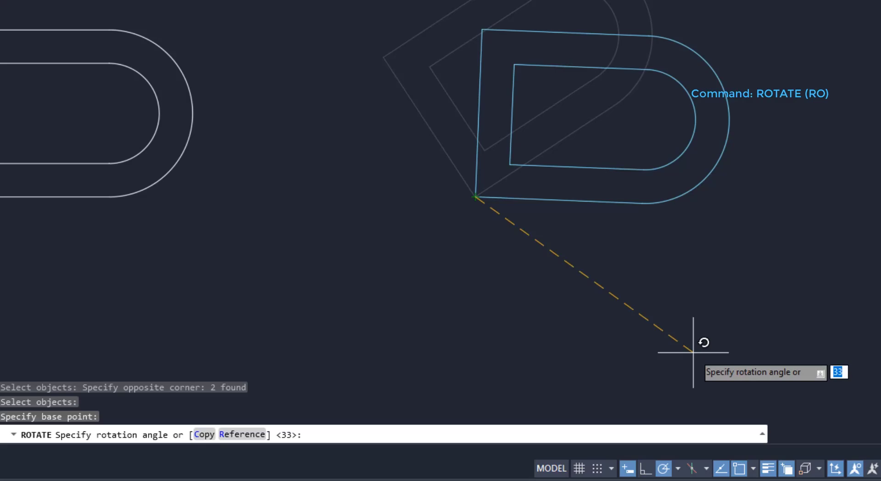
text(ref)
key(Return)
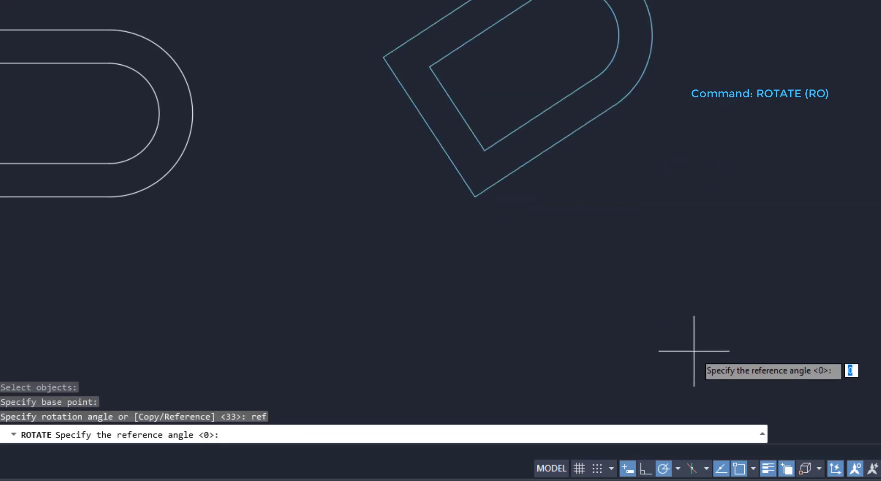
click(475, 197)
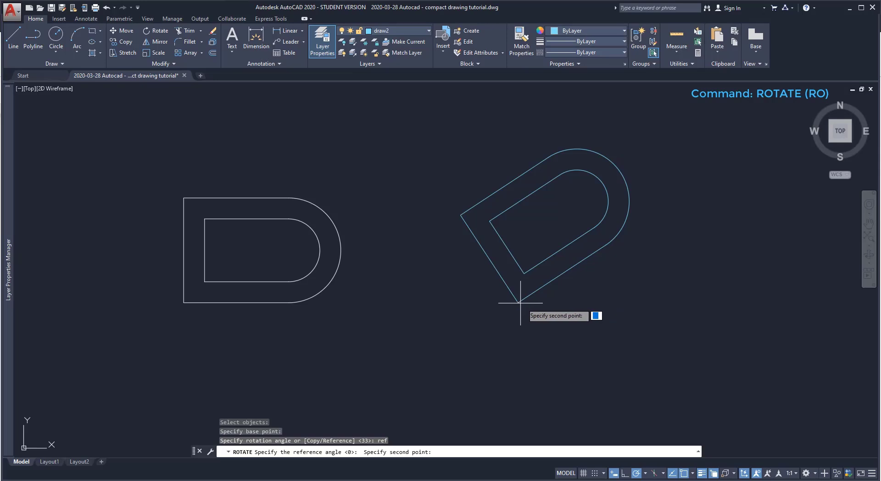
click(606, 245)
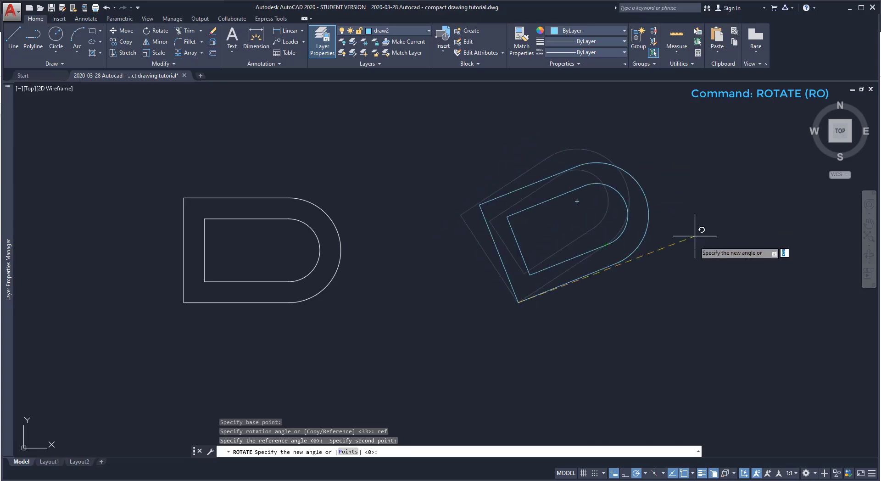
click(691, 302)
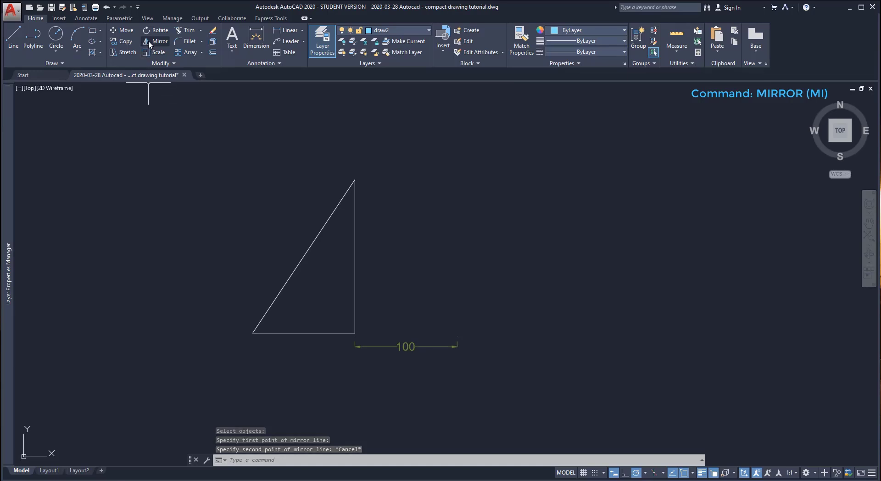
- Mirror the triangle across a vertical line 50 units to the right of its lower-right corner, keeping the original
click(149, 42)
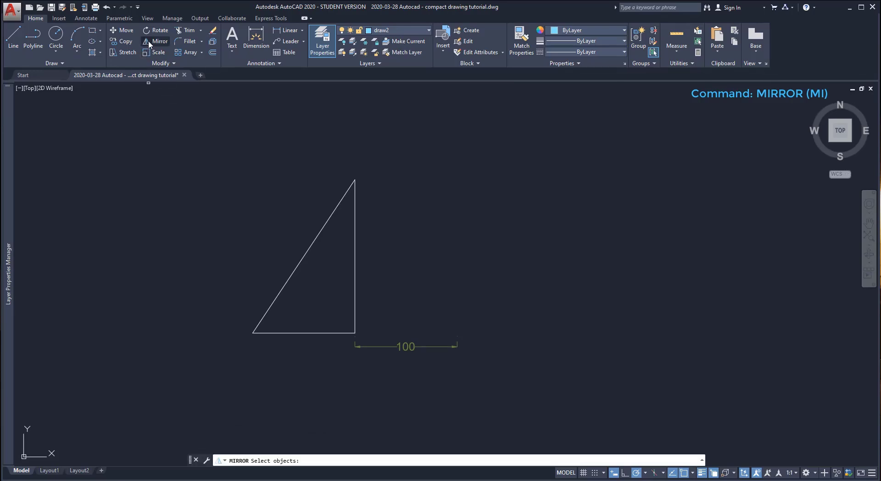
click(315, 240)
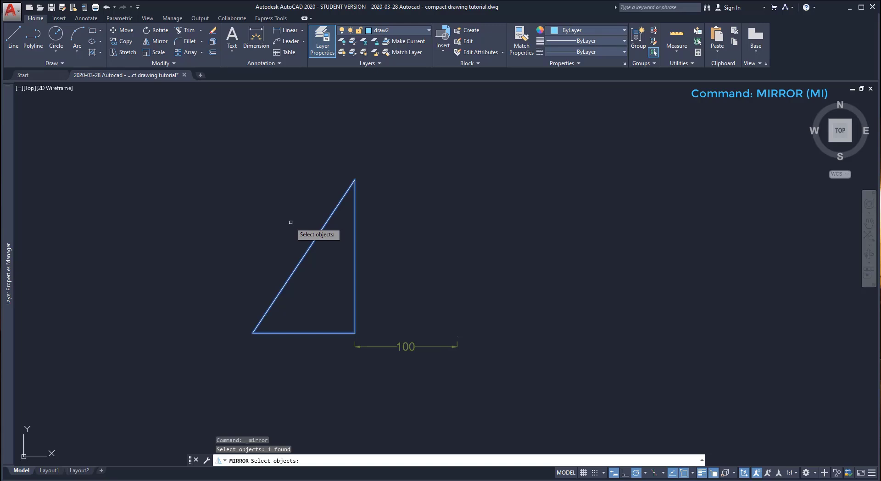
key(Return)
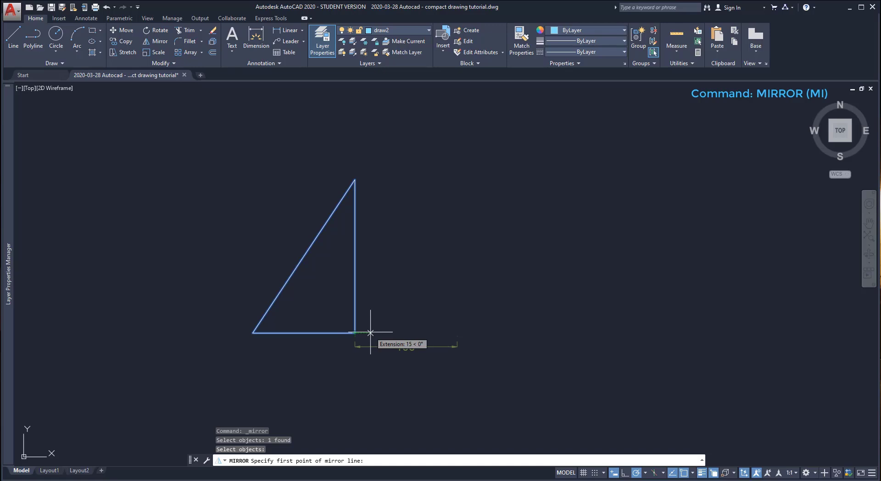
text(50)
key(Return)
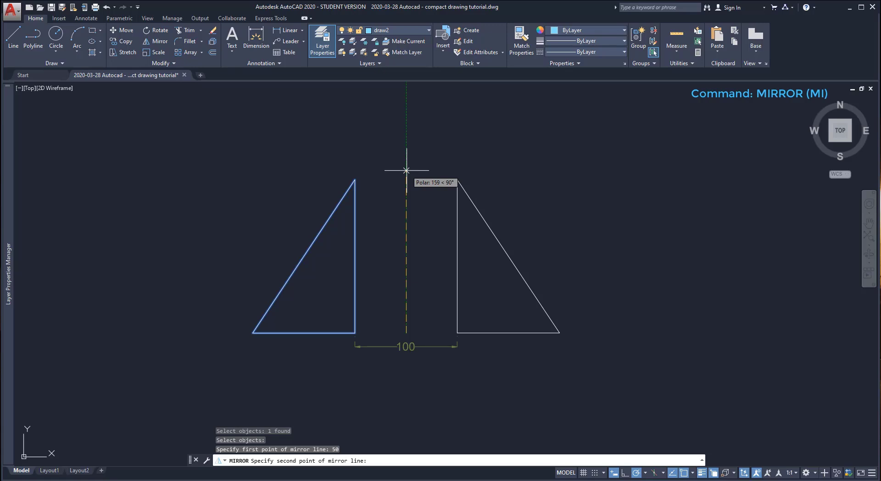
click(406, 170)
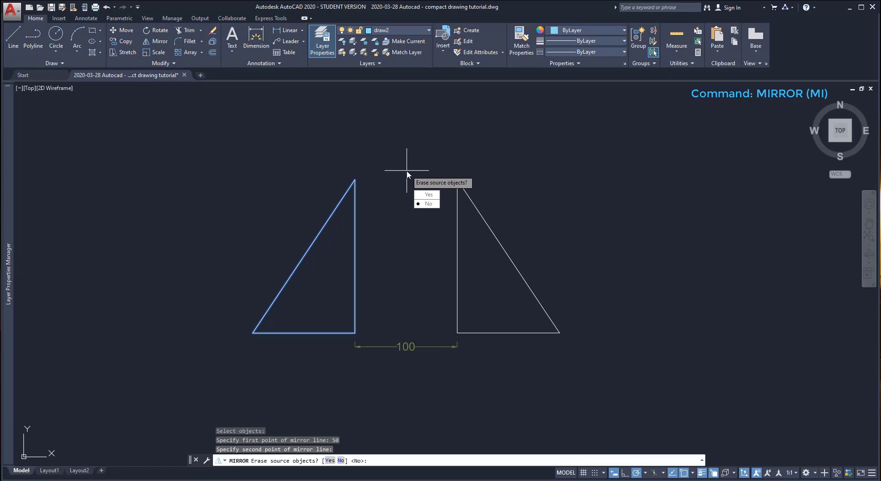
key(Return)
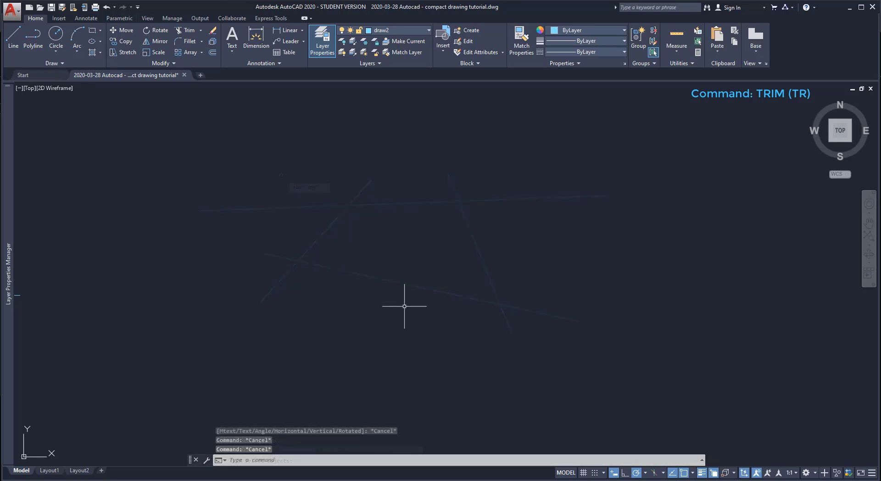
- Draw two separate steep lines, one rising to the right and the other leaning up to the left
text(l)
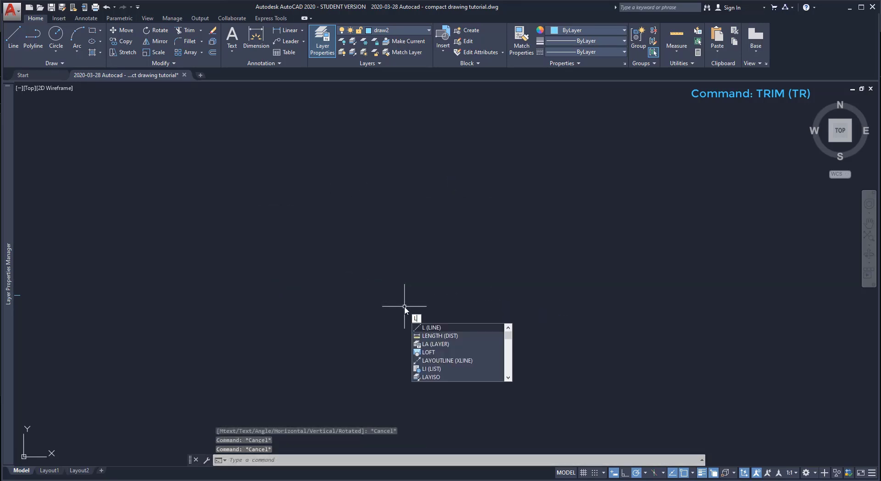
key(Return)
click(260, 302)
click(371, 180)
key(Return)
key(Return)
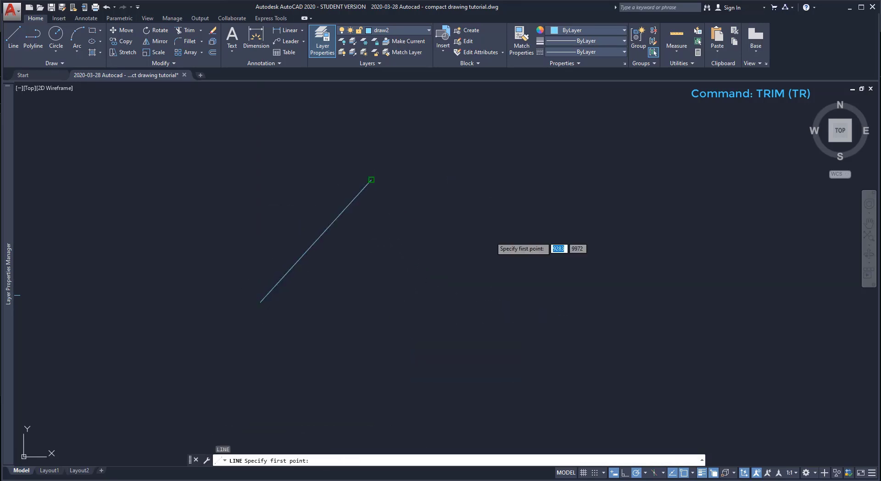
click(511, 332)
click(447, 173)
key(Return)
- Draw two long lines crossing both steep lines, a nearly horizontal upper one and a lower one descending right at about 12°
key(Return)
click(607, 196)
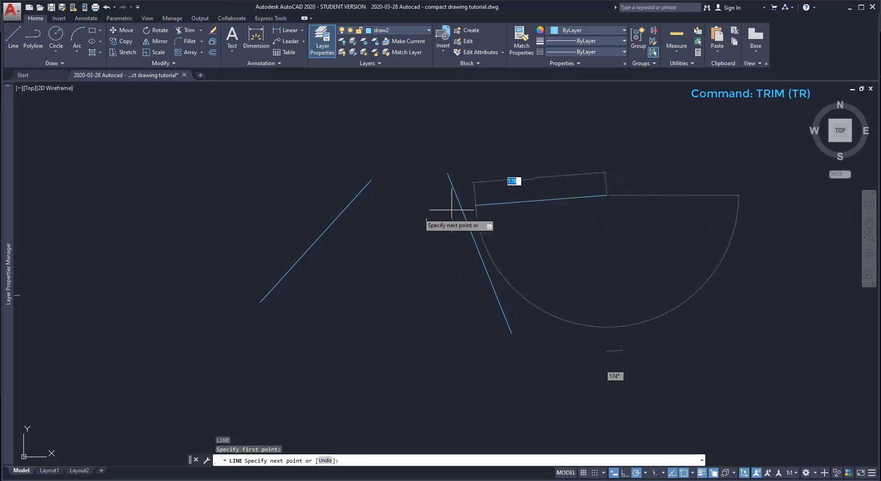
click(201, 210)
key(Return)
key(Return)
click(262, 253)
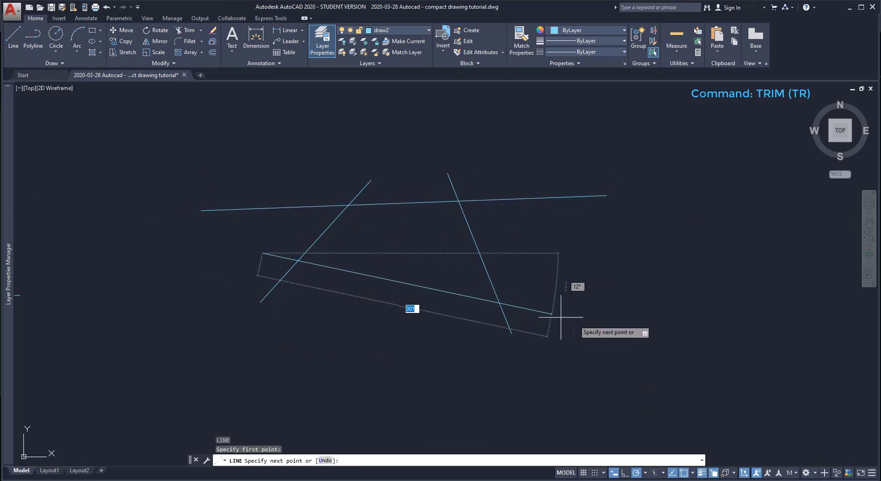
click(578, 320)
key(Return)
key(Return)
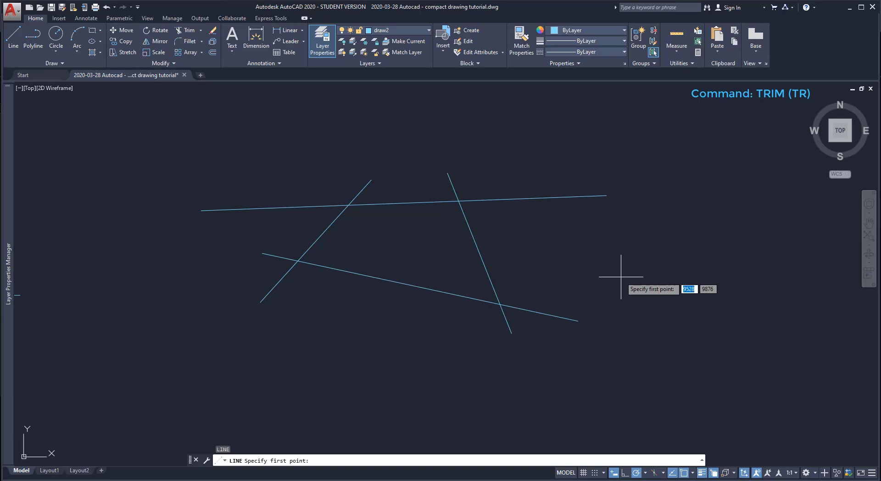
- Trim off the upper line's outer ends and the lower line's middle section using all four lines as cutting edges, and undo the trim
click(189, 32)
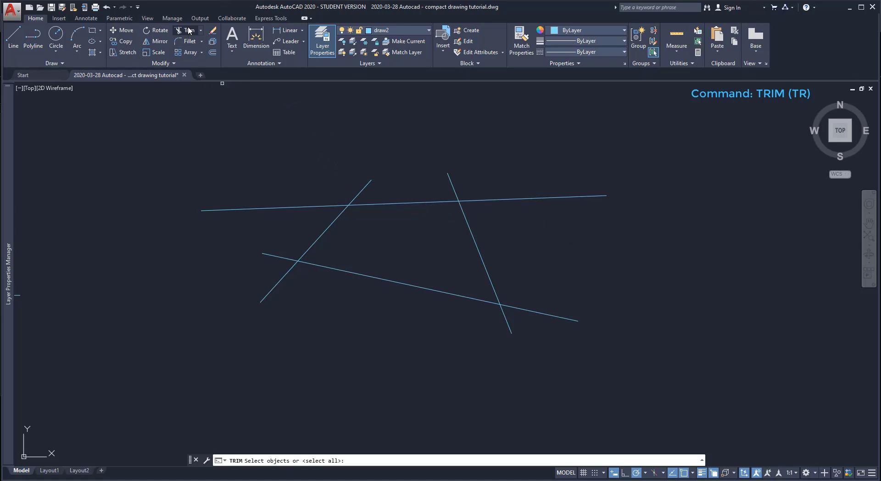
click(553, 369)
click(285, 175)
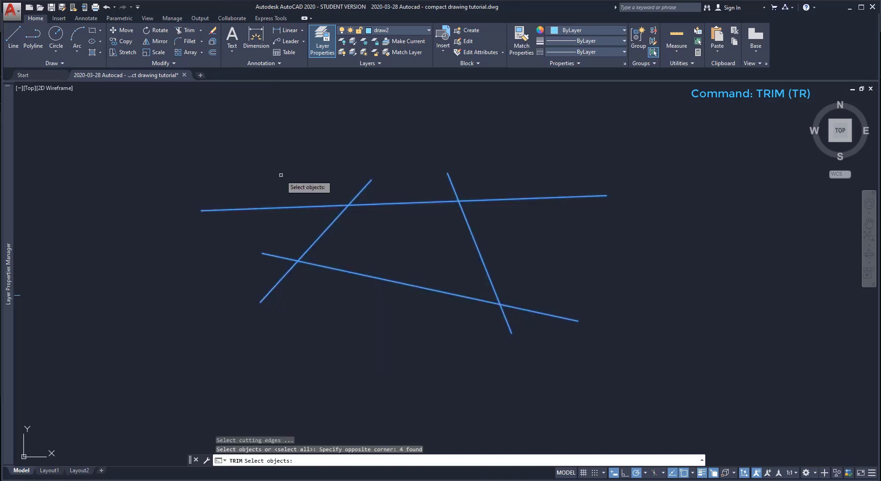
key(Return)
click(300, 206)
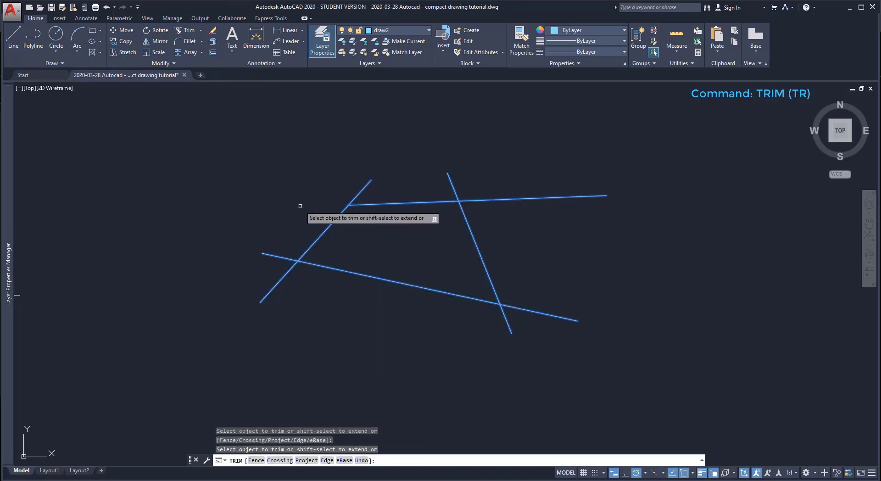
click(341, 270)
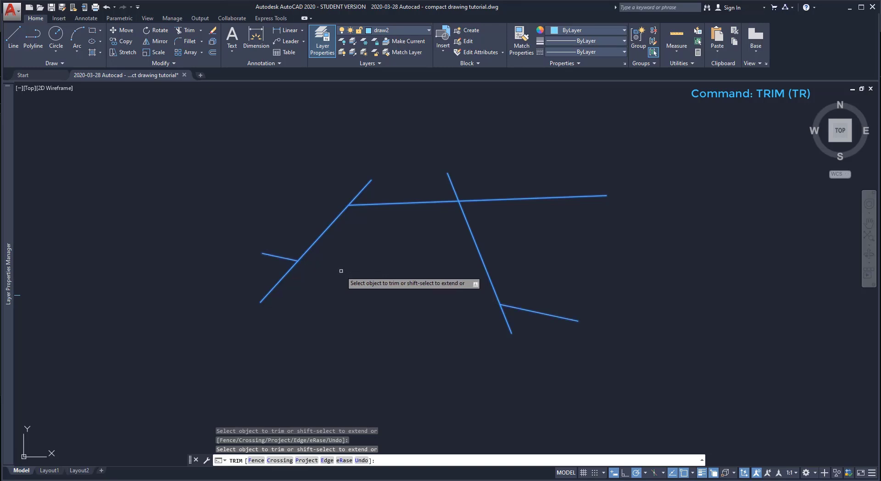
click(482, 203)
key(Return)
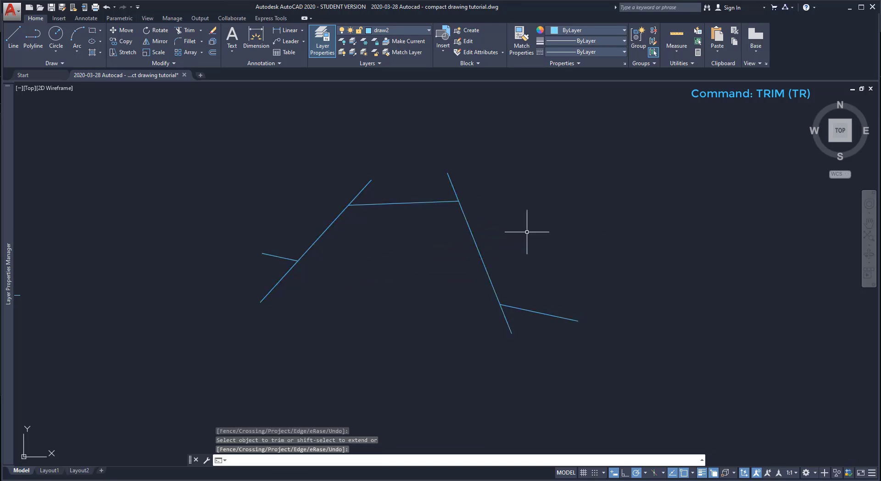
key(ctrl+z)
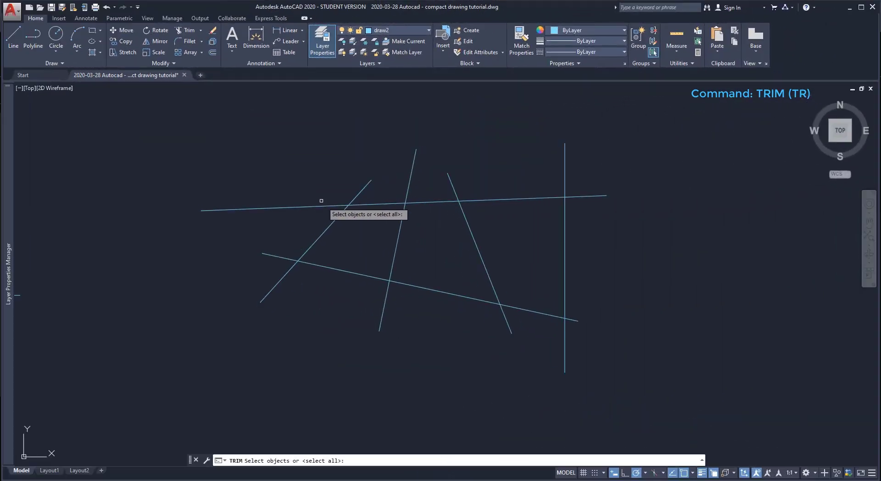
- Trim the upper line's portion to the right of the leftmost slanted line, using only these two lines as cutting edges
click(359, 225)
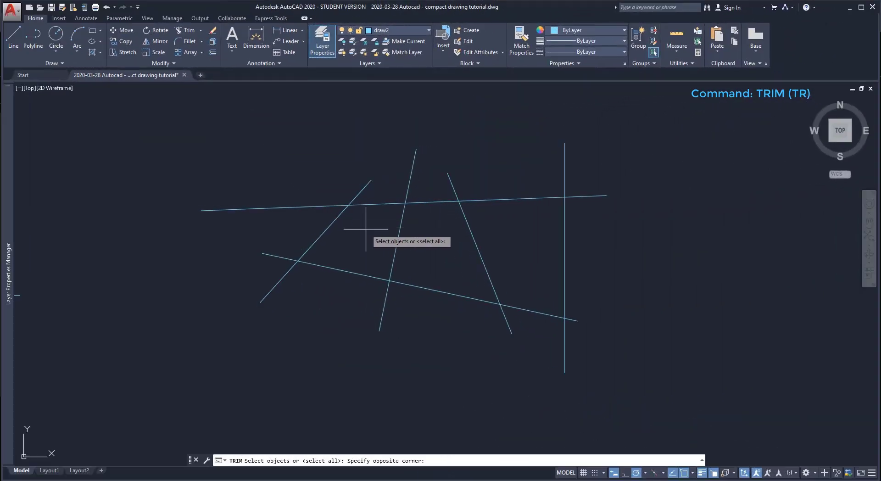
click(324, 188)
key(Return)
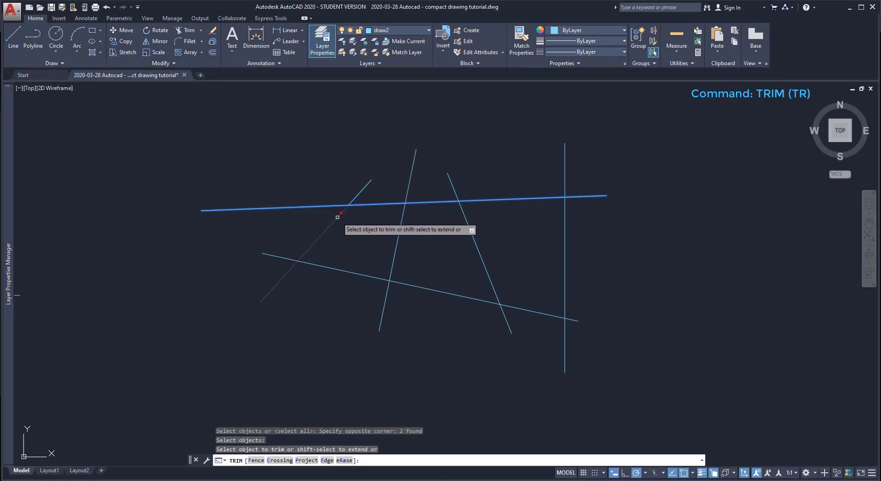
click(375, 203)
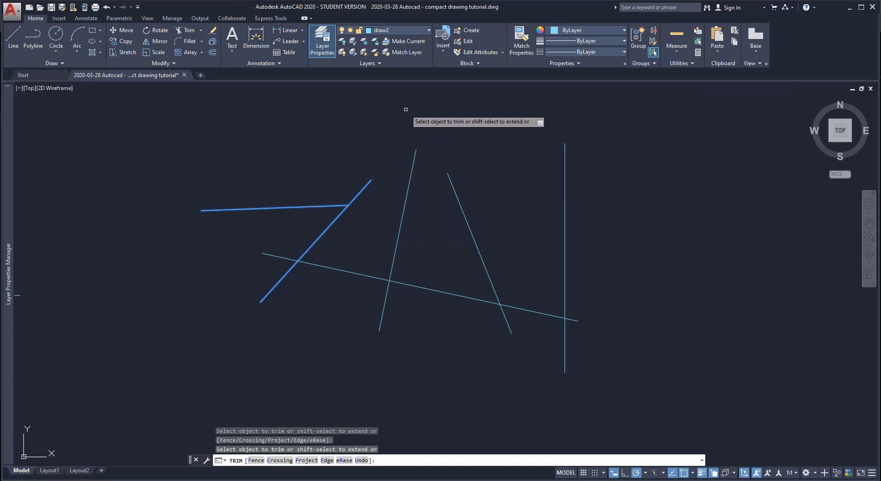
key(Escape)
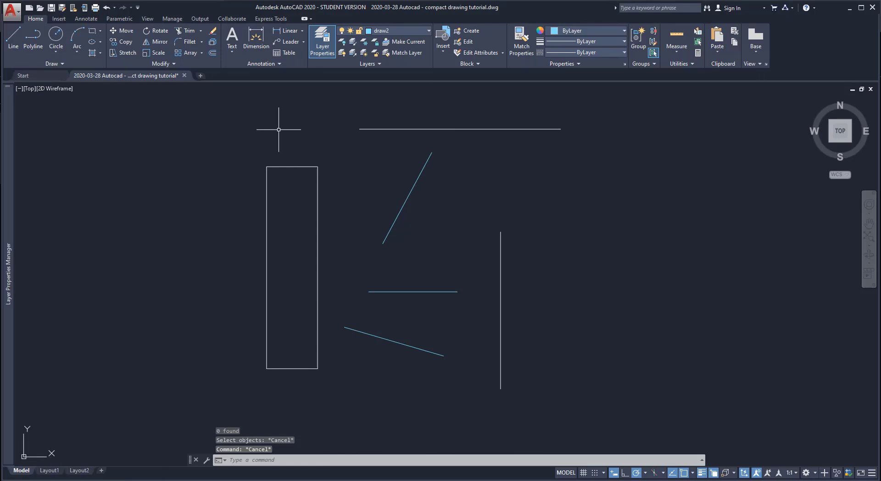
- Extend the short horizontal blue line rightward to the vertical white line as the boundary edge
click(201, 31)
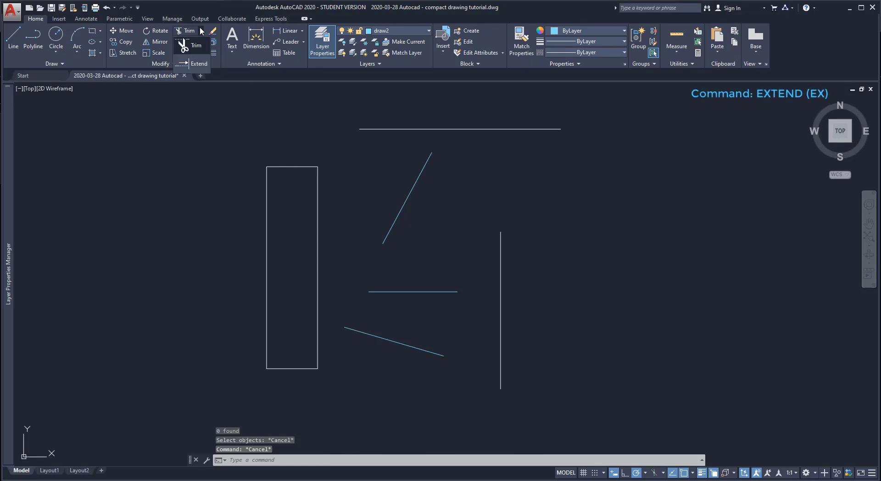
click(193, 64)
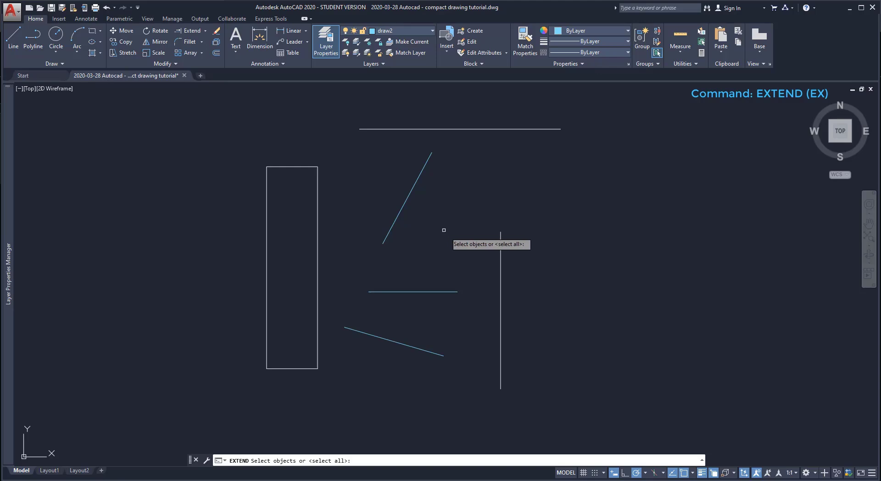
click(499, 265)
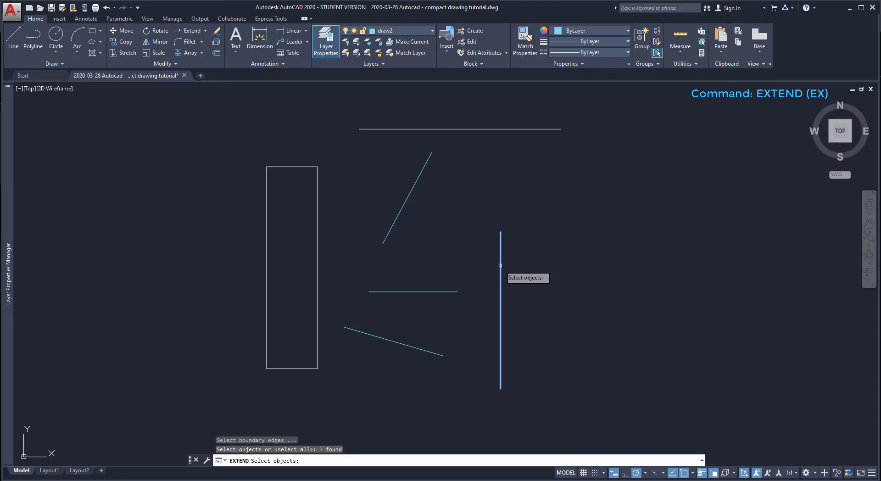
key(Return)
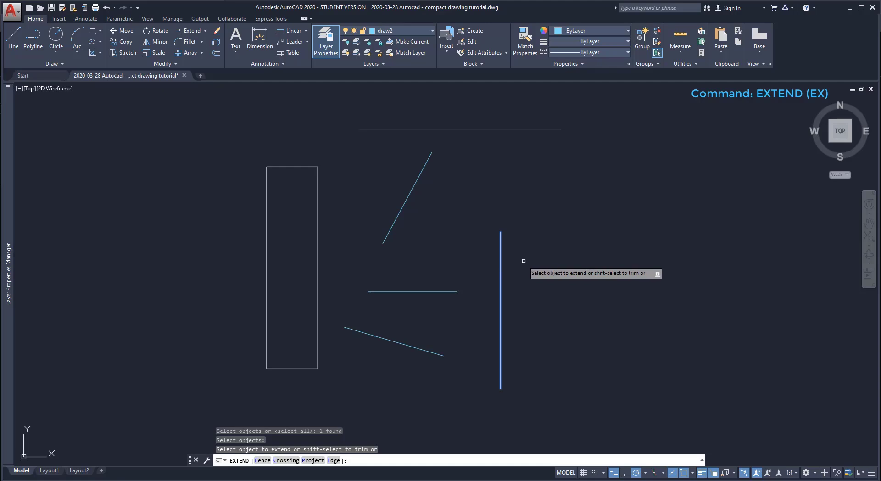
click(451, 289)
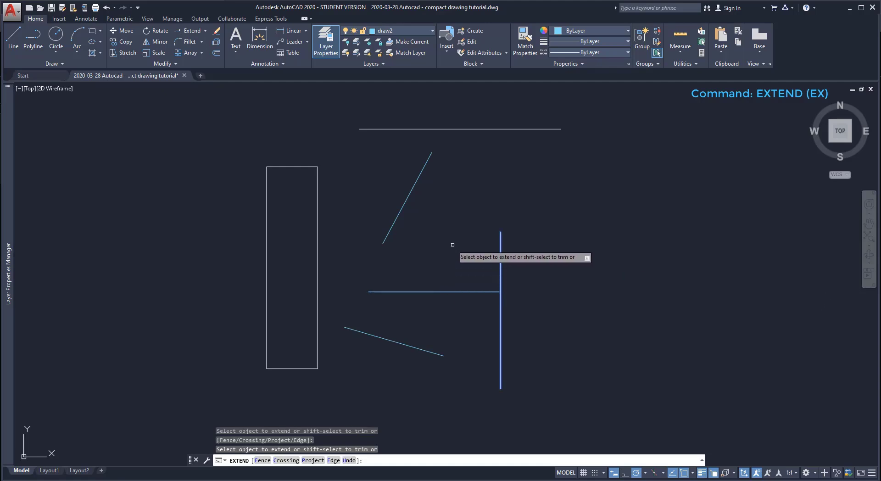
key(Return)
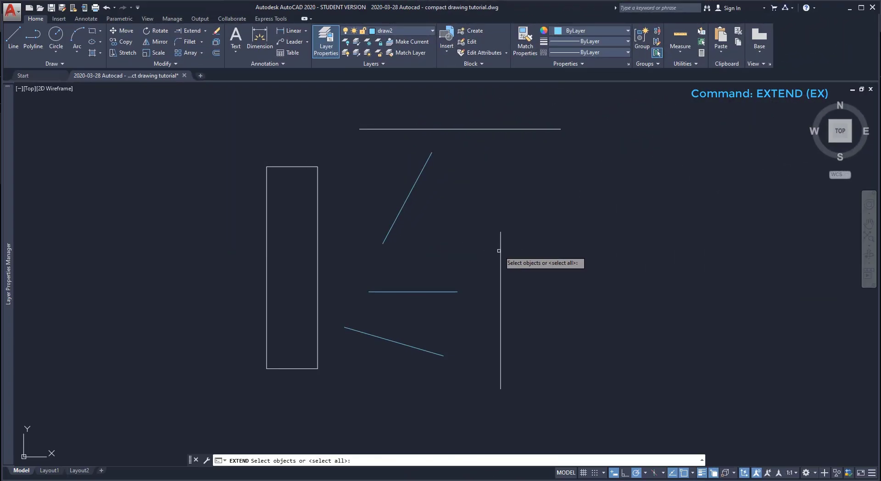
- Extend the steep blue line's lower end to the rectangle, with the vertical line, upper horizontal line and rectangle as boundary edges
click(500, 257)
click(487, 129)
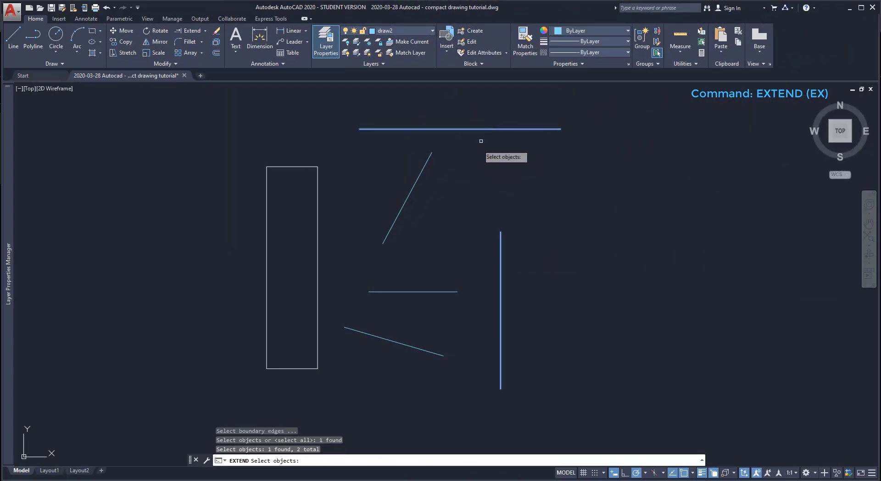
click(318, 182)
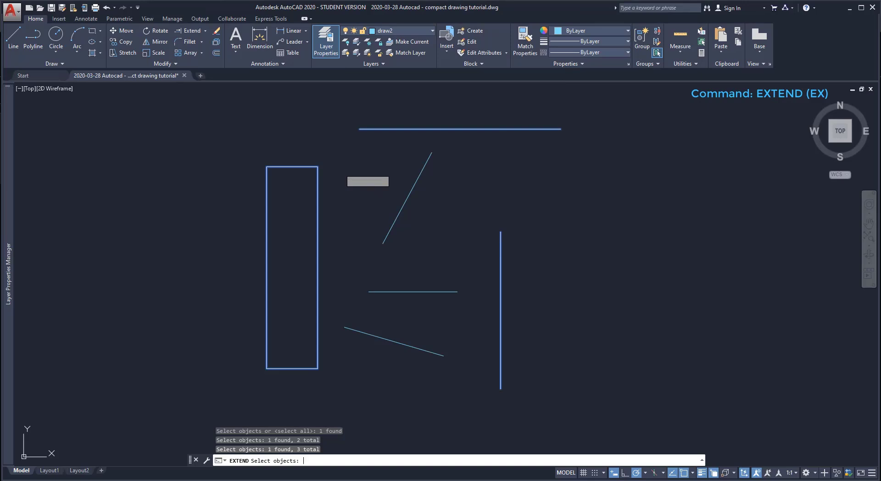
key(Return)
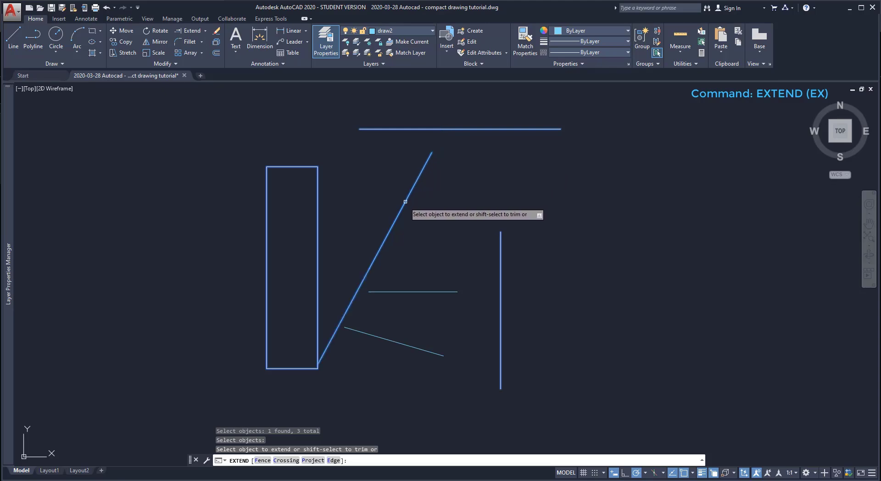
click(396, 218)
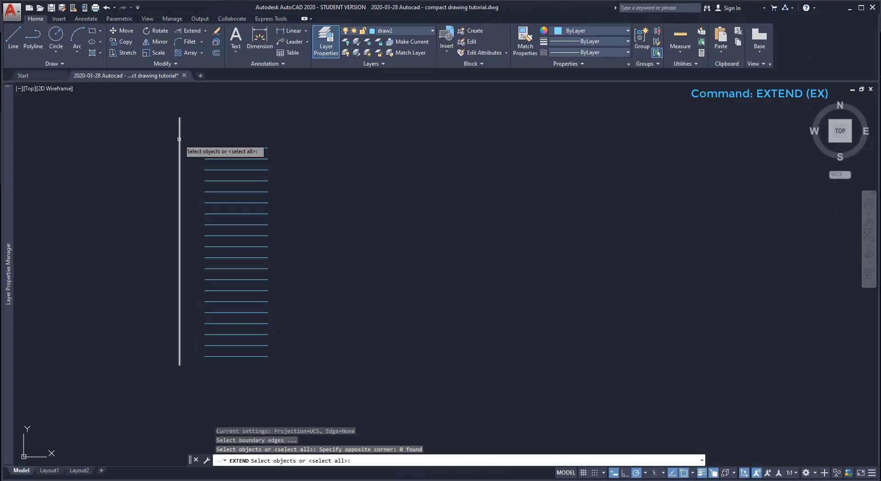
- Extend the whole stack of short horizontal lines leftward to the vertical boundary line using one crossing selection
click(179, 139)
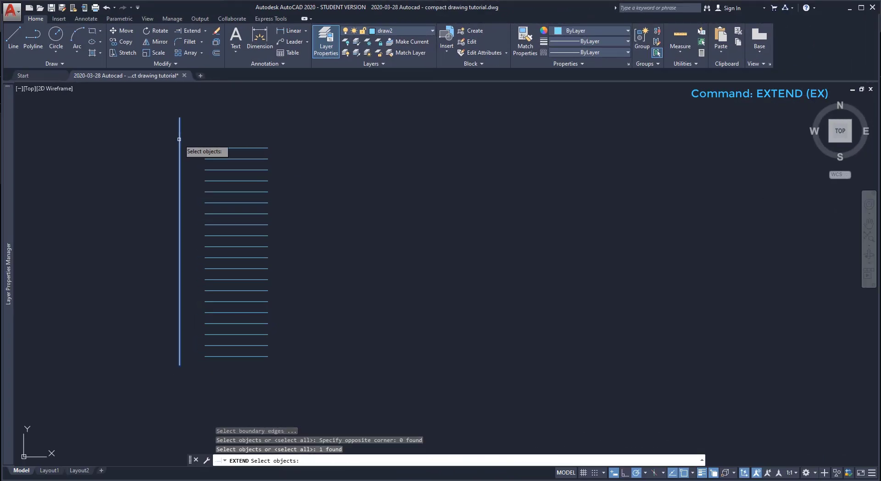
key(Return)
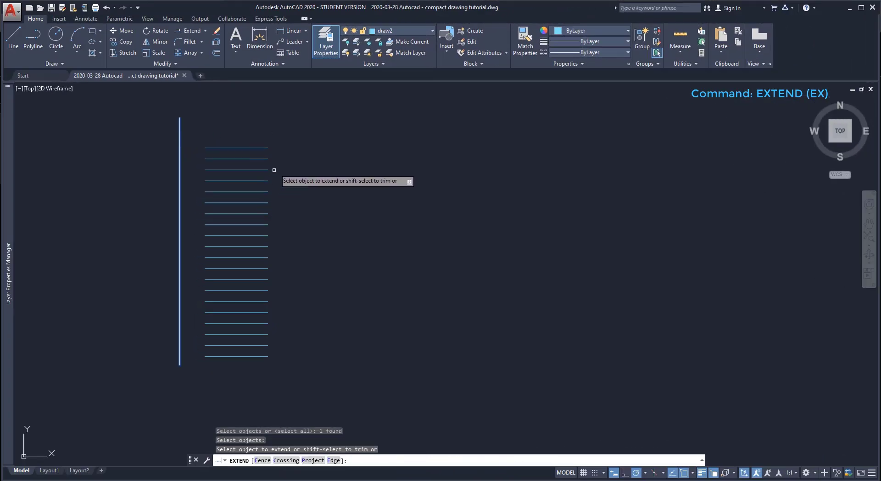
click(287, 131)
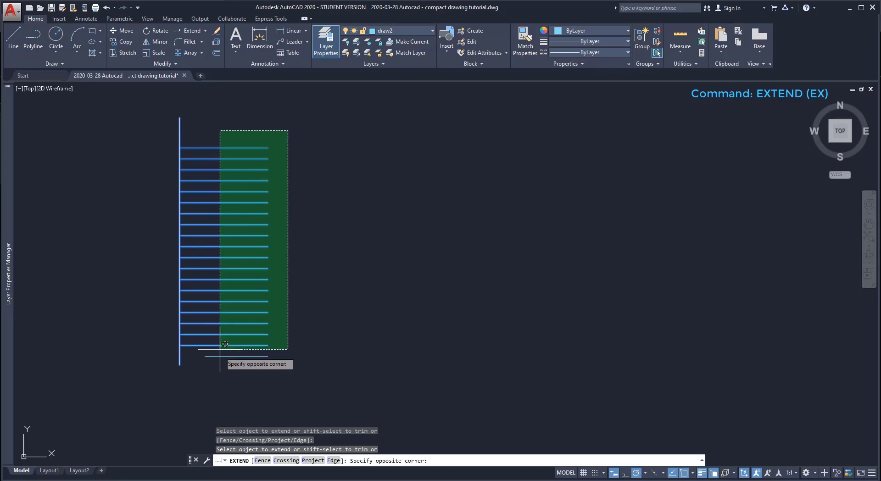
click(226, 381)
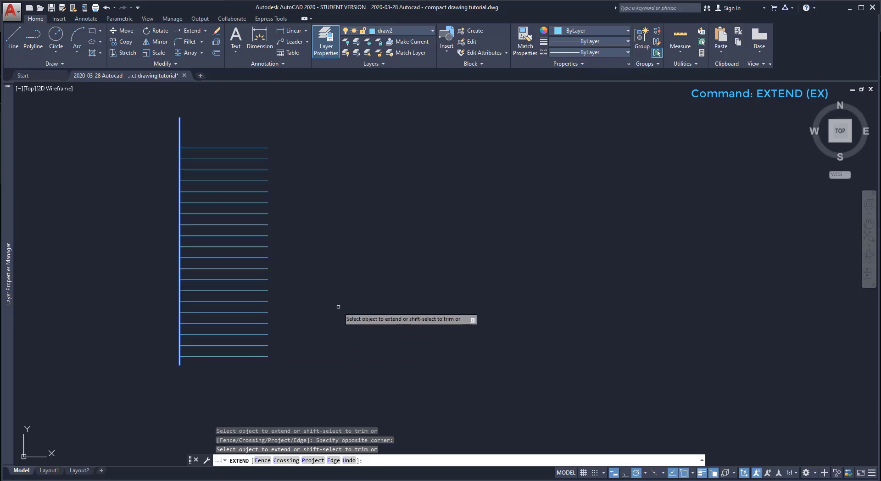
key(Return)
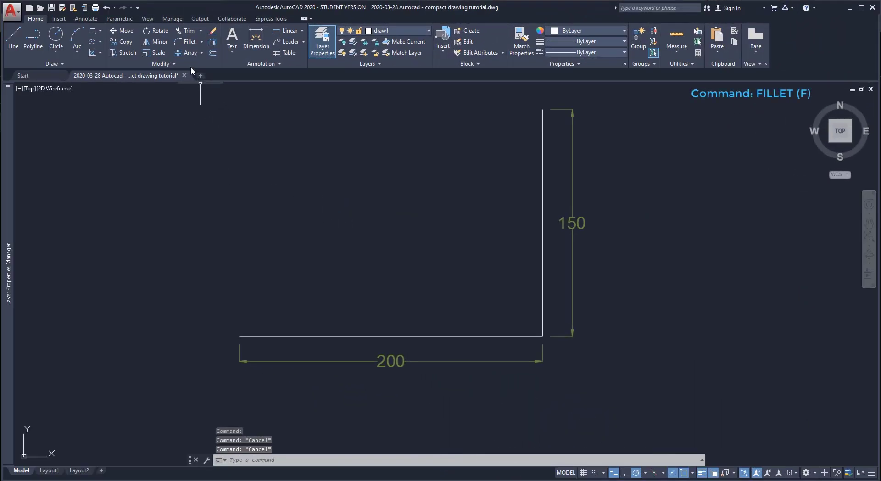
- Fillet the corner between the 150 vertical line and the 200 horizontal line with a radius of 20
click(186, 43)
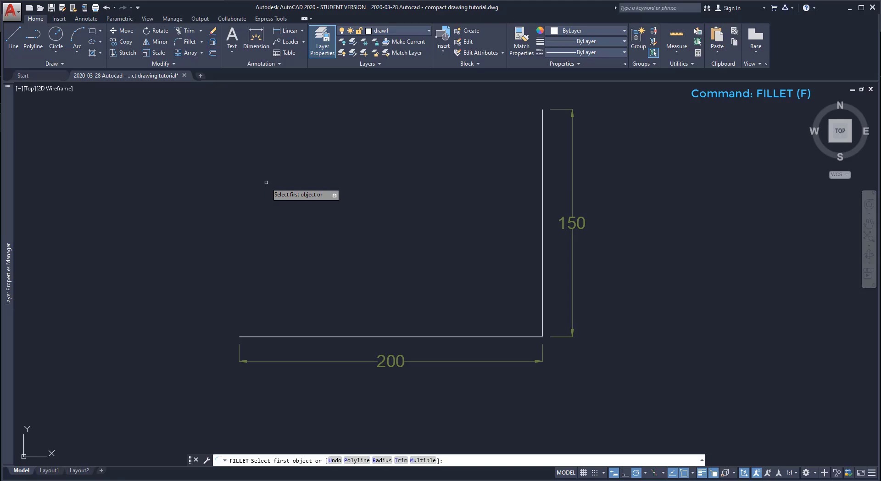
text(r)
key(Return)
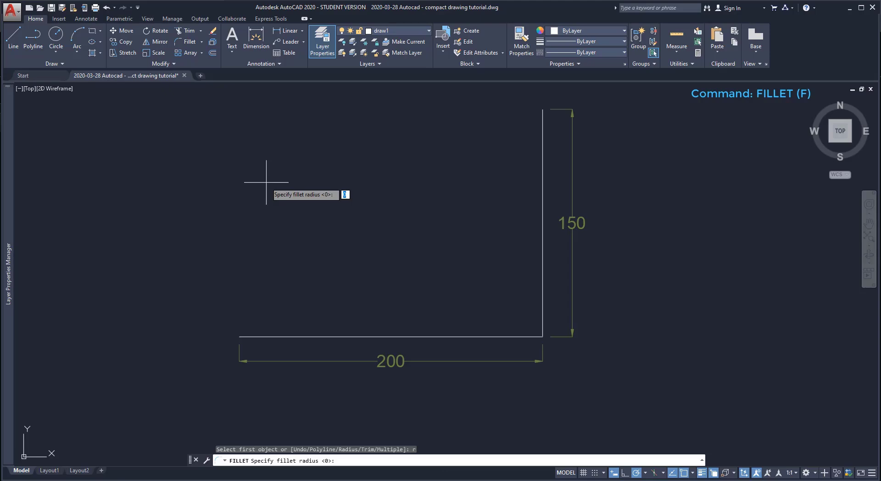
text(20)
key(Return)
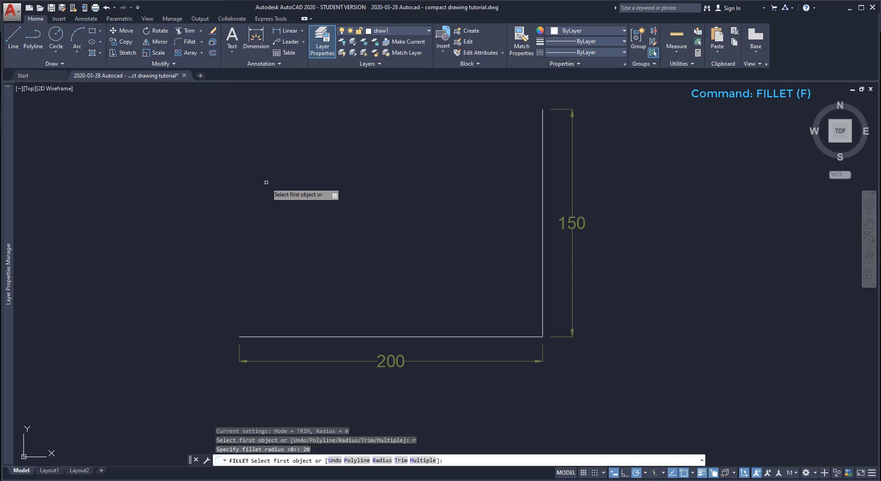
click(542, 274)
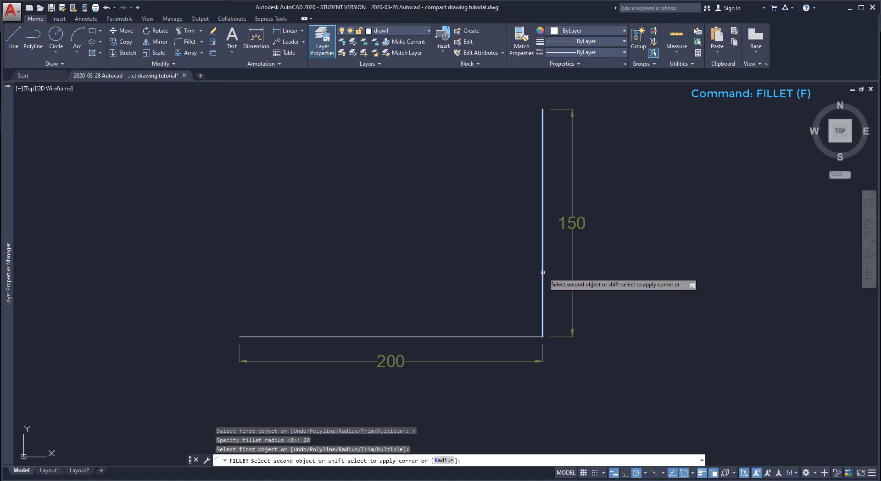
click(518, 336)
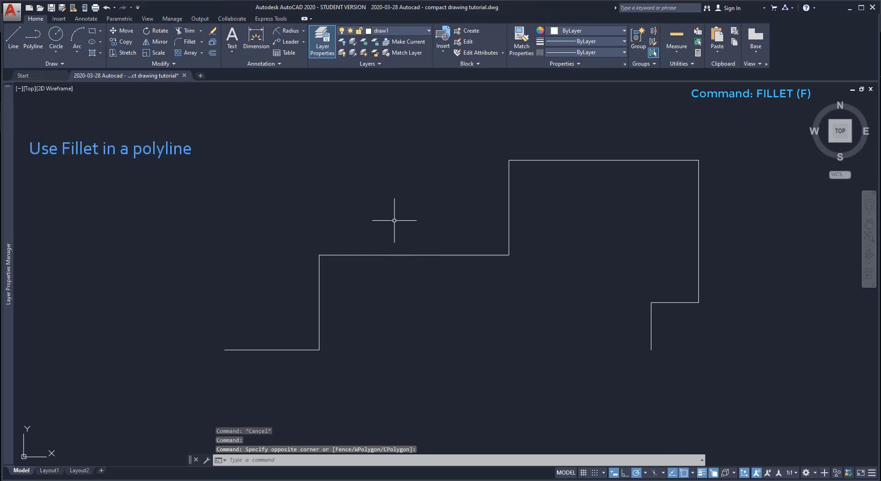
- Fillet all corners of the stepped polyline at once using the Fillet command's Polyline option with the current radius
text(F)
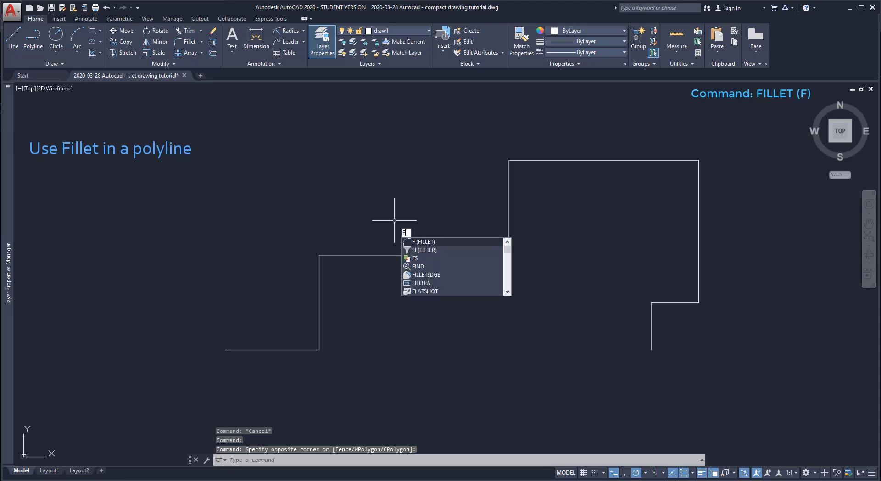
key(Return)
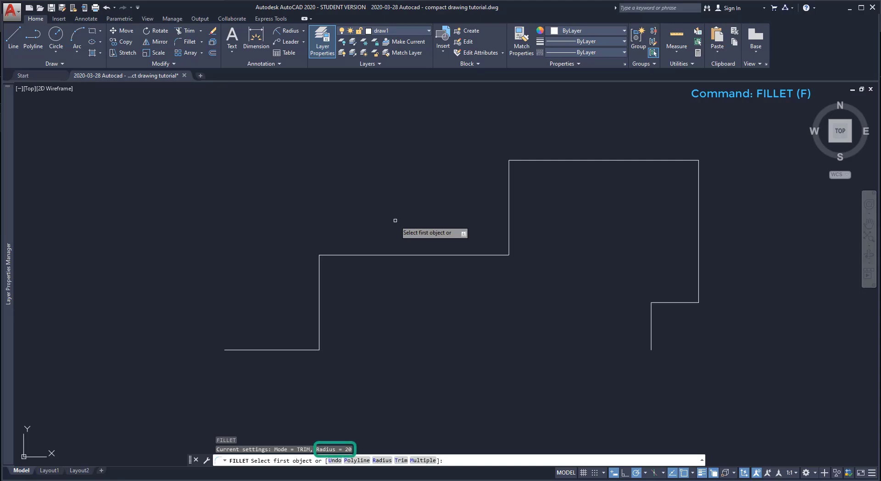
click(356, 460)
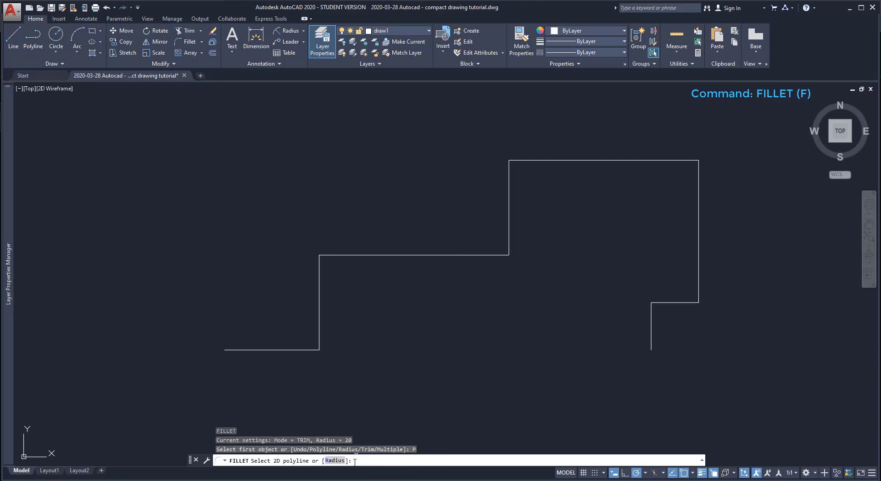
click(303, 350)
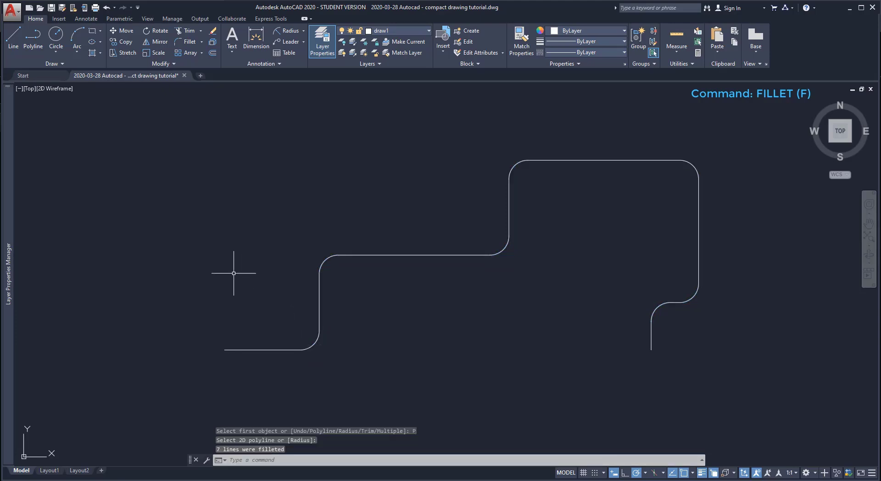
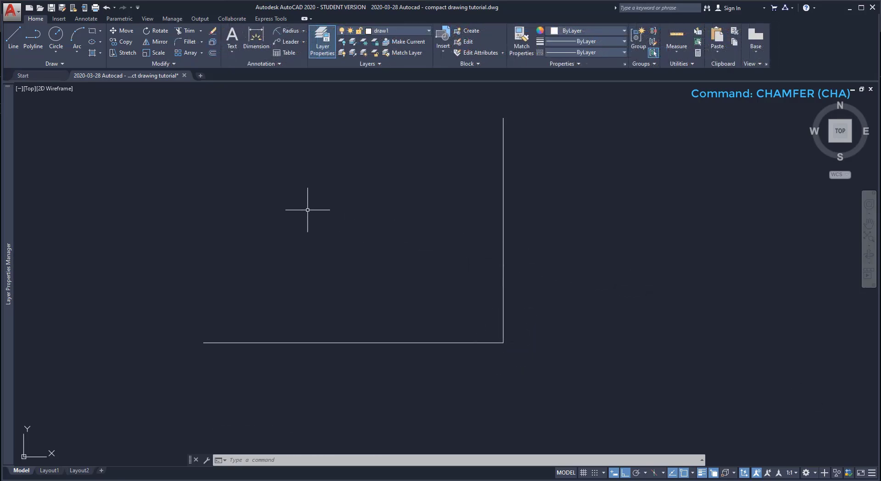
- Chamfer the corner between the horizontal and vertical lines, with distance 20 along the horizontal and 40 along the vertical
click(202, 40)
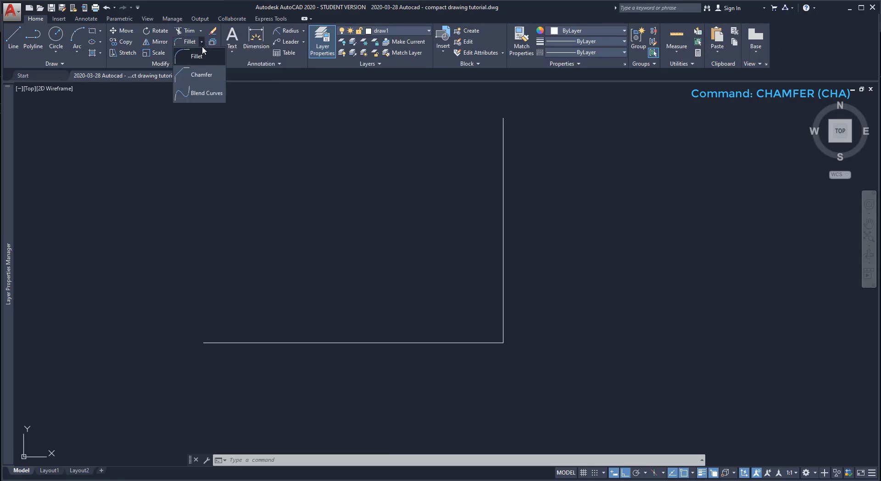
click(202, 75)
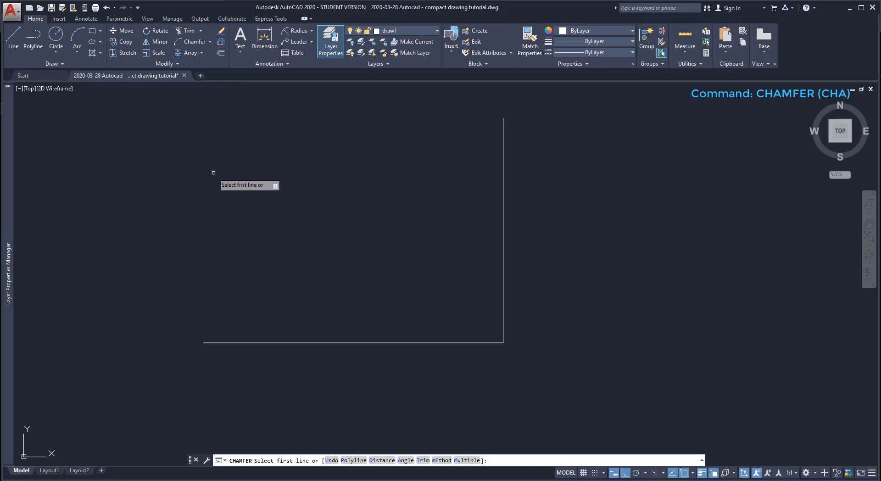
text(d)
key(Return)
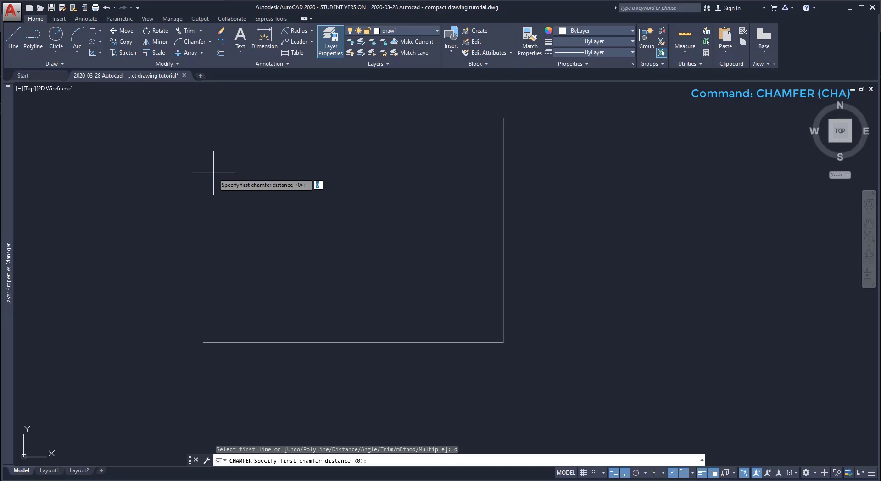
text(20)
key(Return)
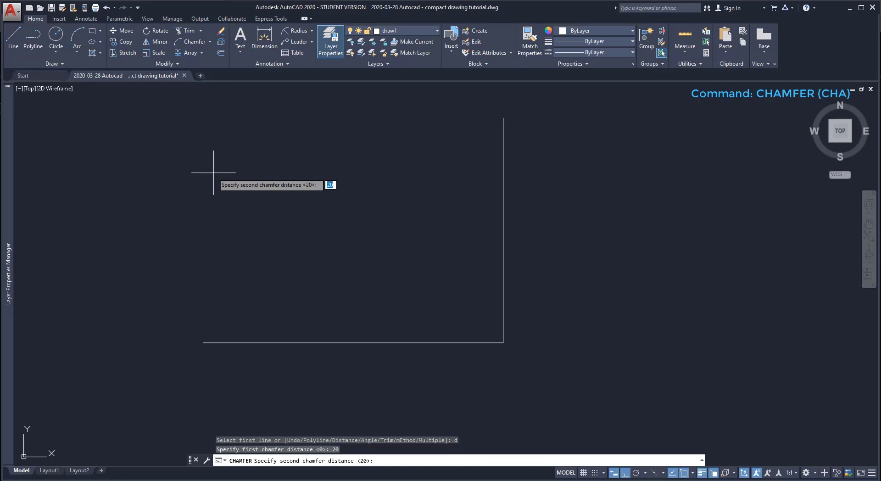
text(40)
key(Return)
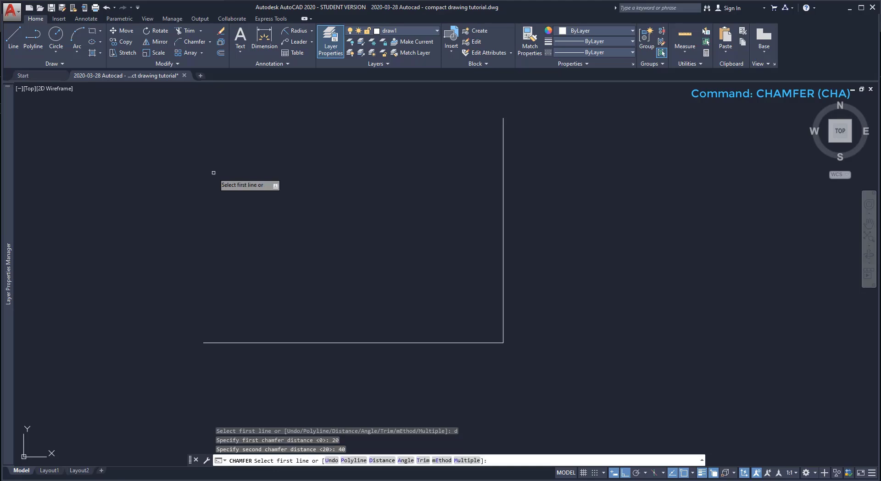
click(455, 343)
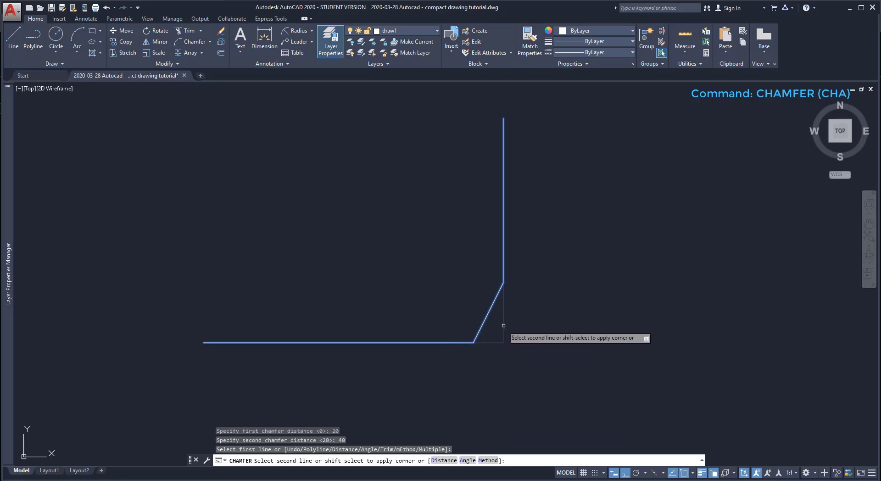
click(503, 326)
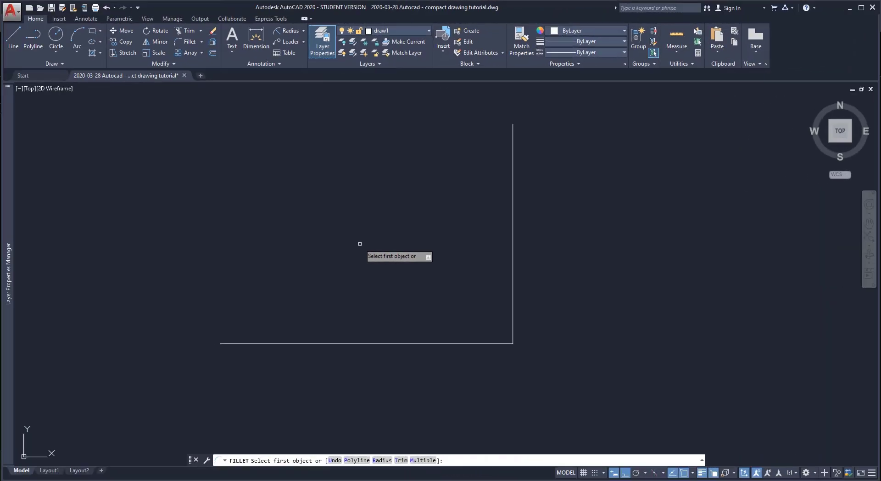
- Fillet the corner between the horizontal and vertical lines in No trim mode with the current radius of 20
click(401, 460)
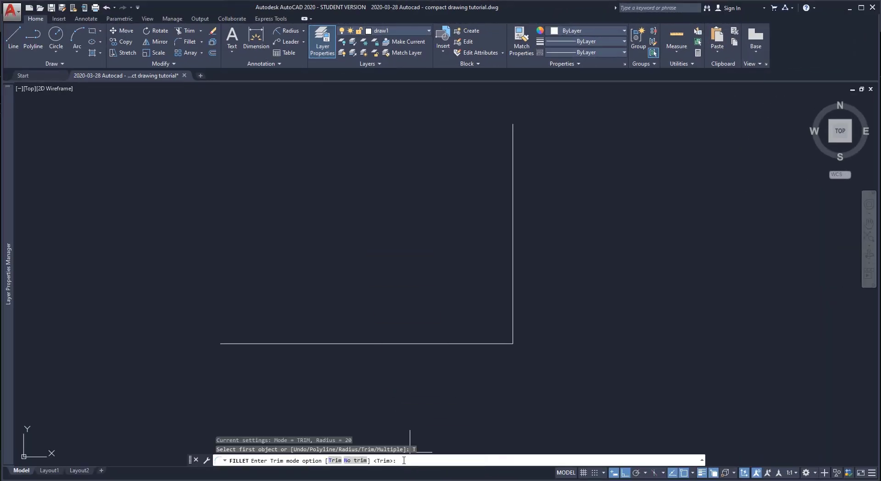
click(354, 460)
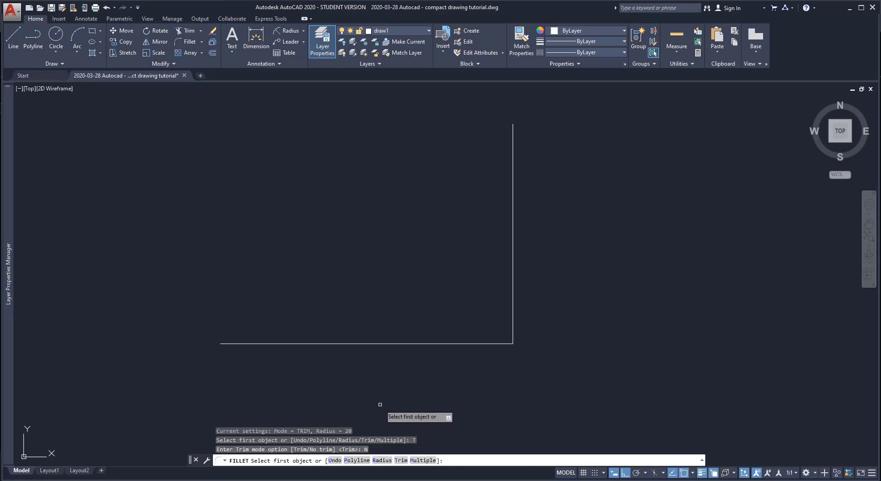
click(415, 344)
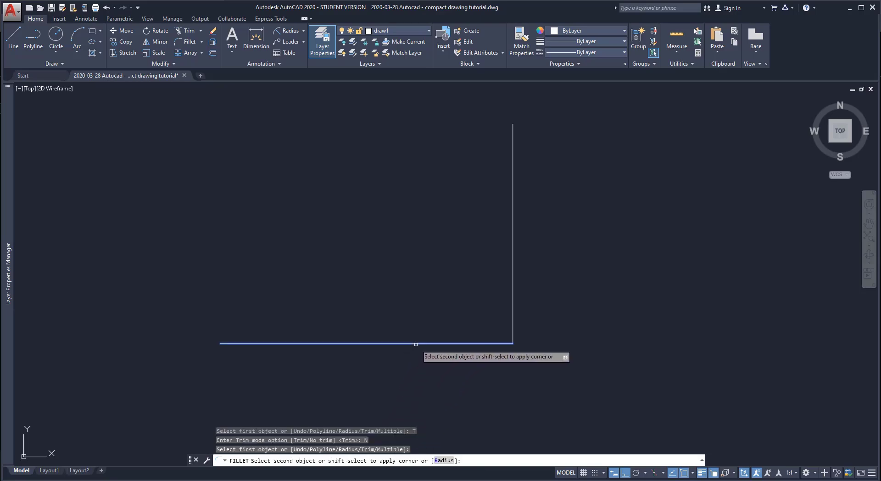
click(511, 312)
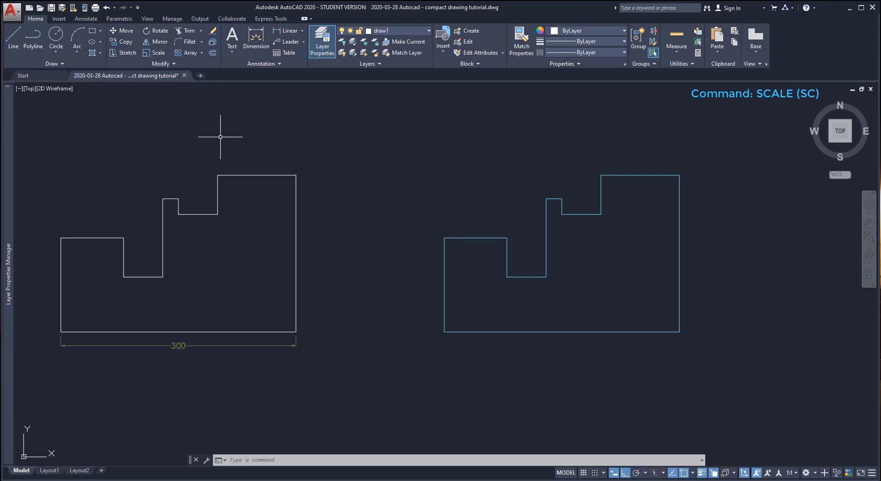
- Scale the blue stepped polyline by a factor of 0.5 from its lower-left corner
click(158, 53)
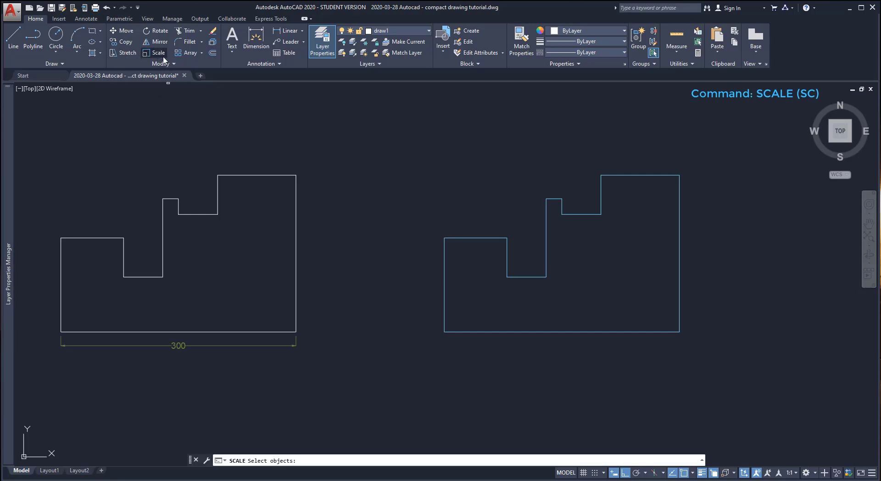
click(444, 250)
key(Return)
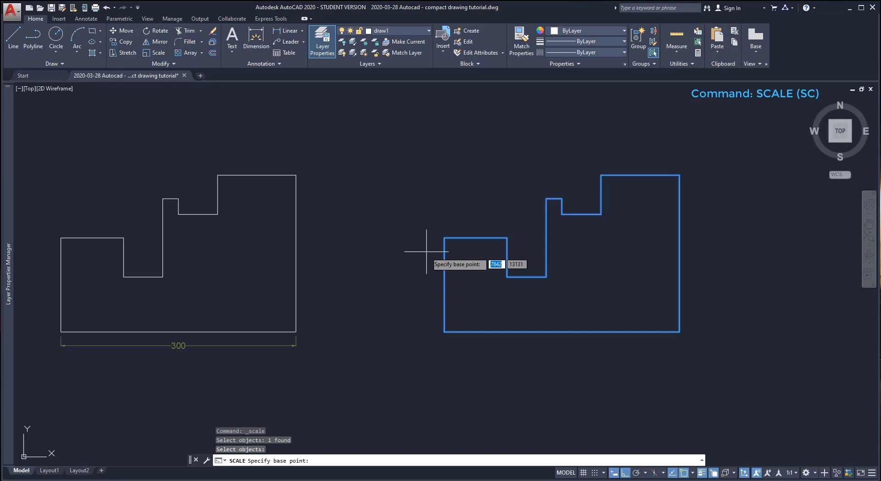
click(444, 331)
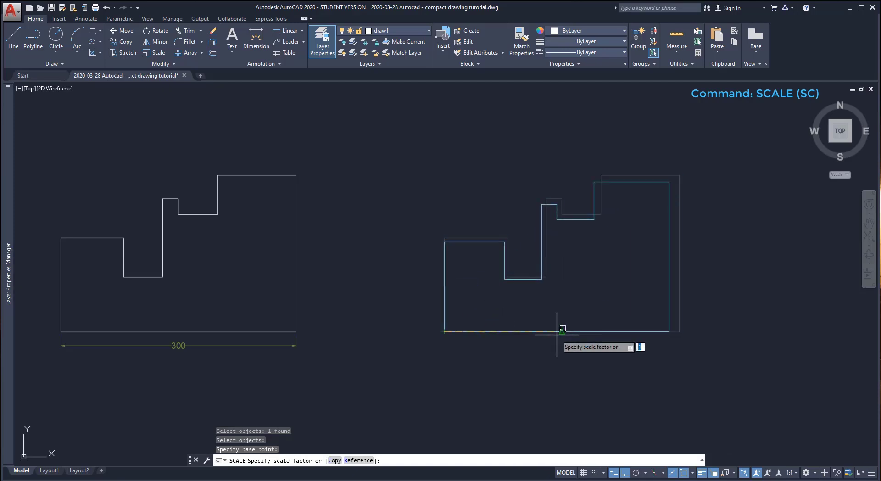
text(0.5)
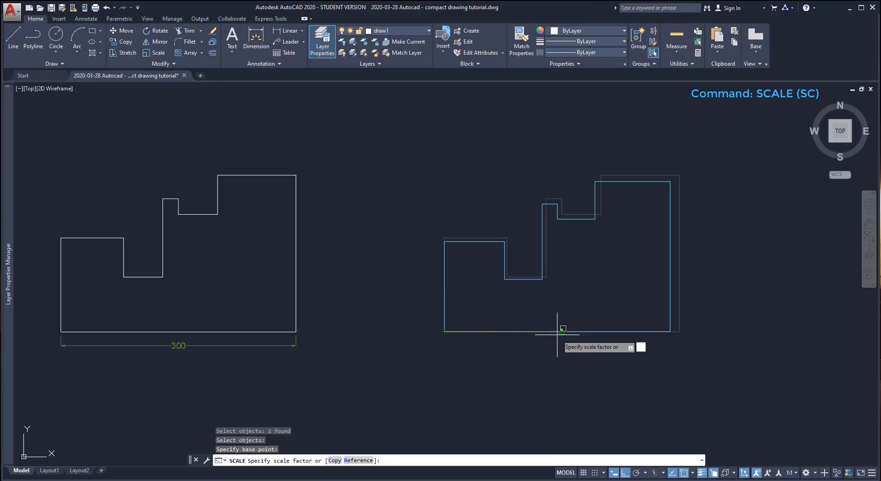
key(Return)
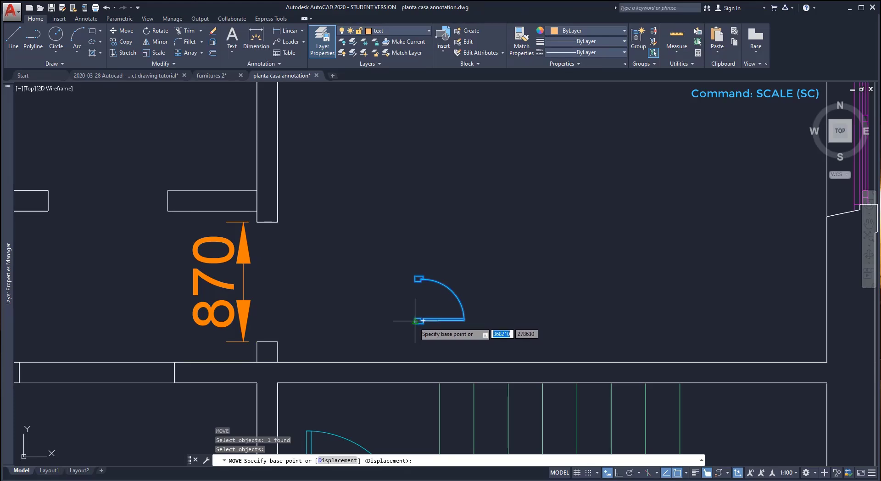
- Move the door block by its lower-left frame corner to just beside the 870 wall opening
click(415, 322)
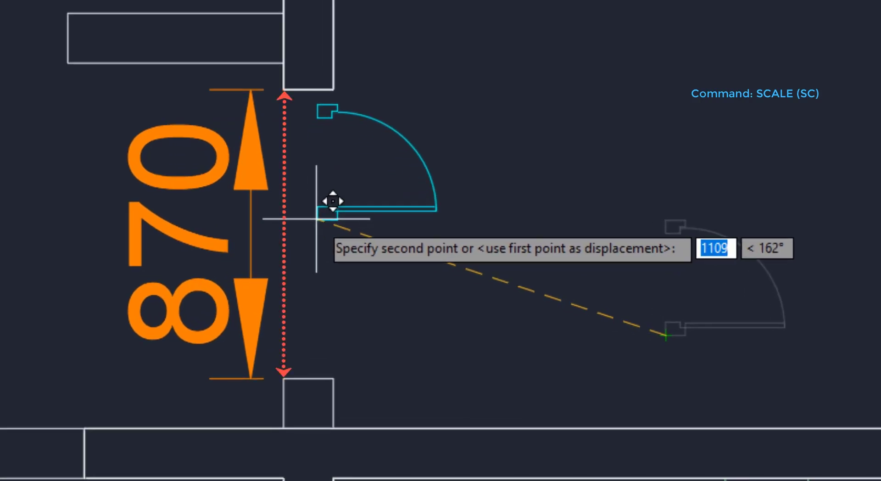
click(436, 222)
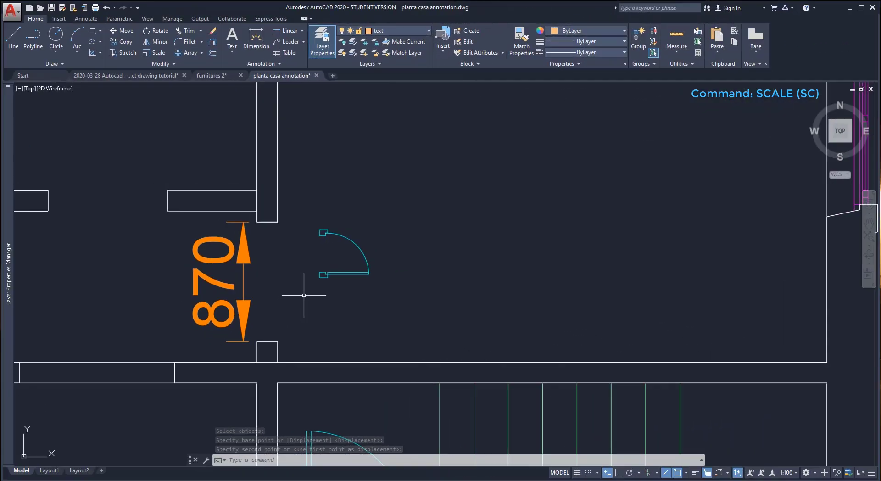
- Scale the door block from its upper-left corner by reference, taking its frame-to-frame height as reference length and 870 as new length
text(SC)
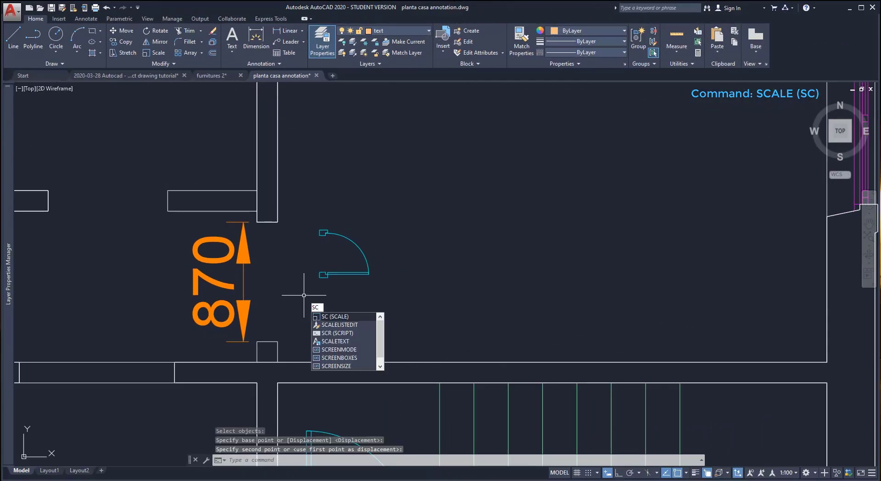
key(Return)
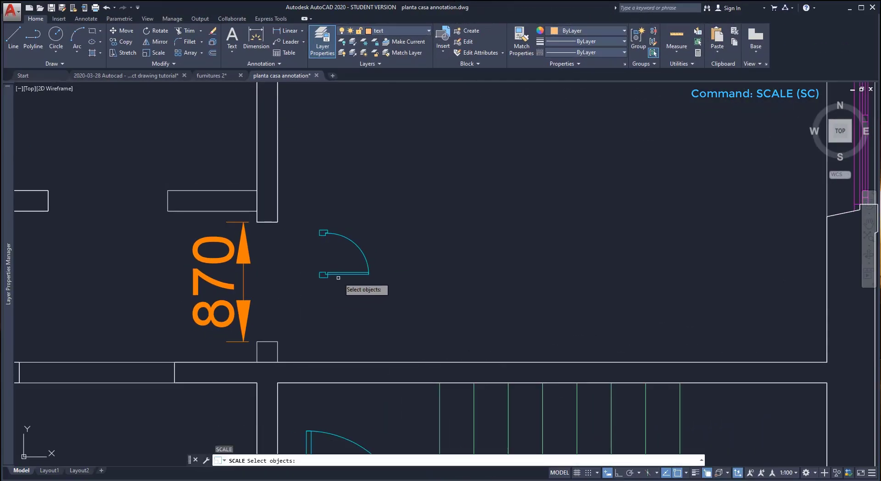
click(338, 275)
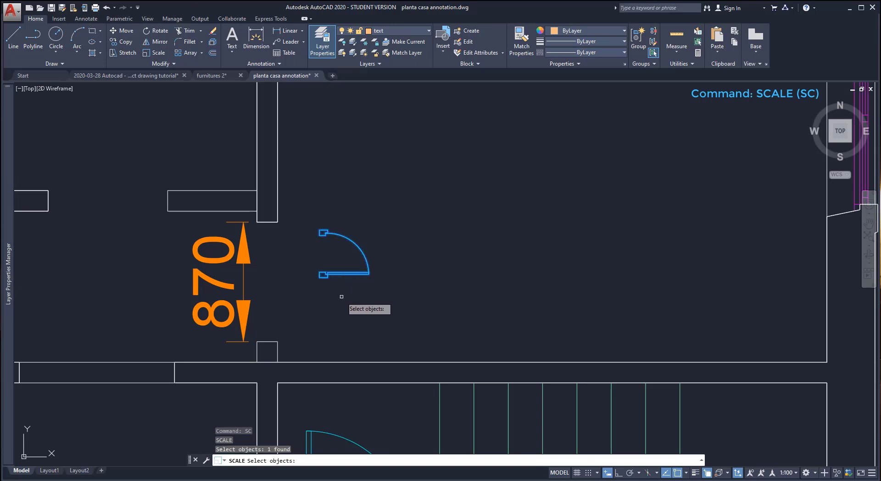
key(Return)
scroll(335, 287, up, 2)
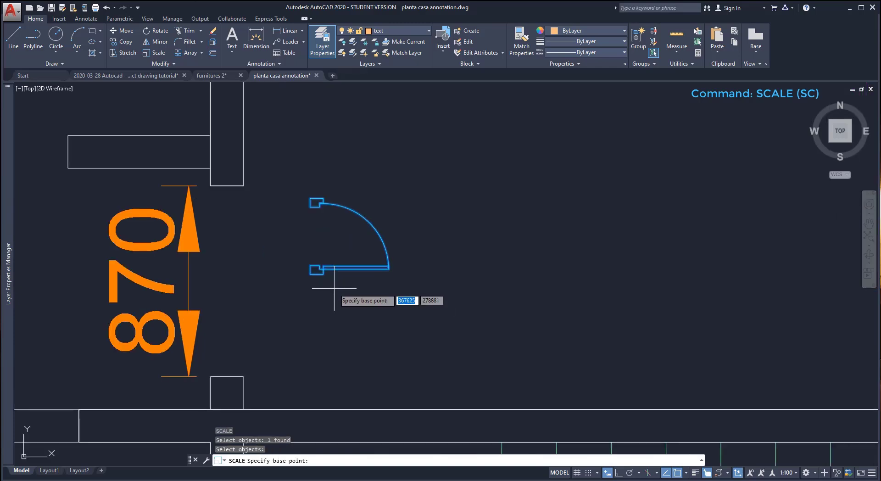
click(310, 198)
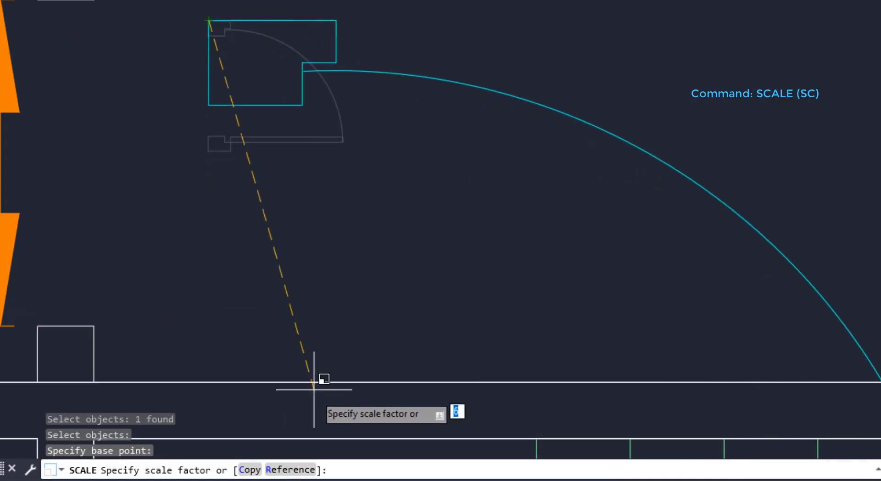
click(284, 469)
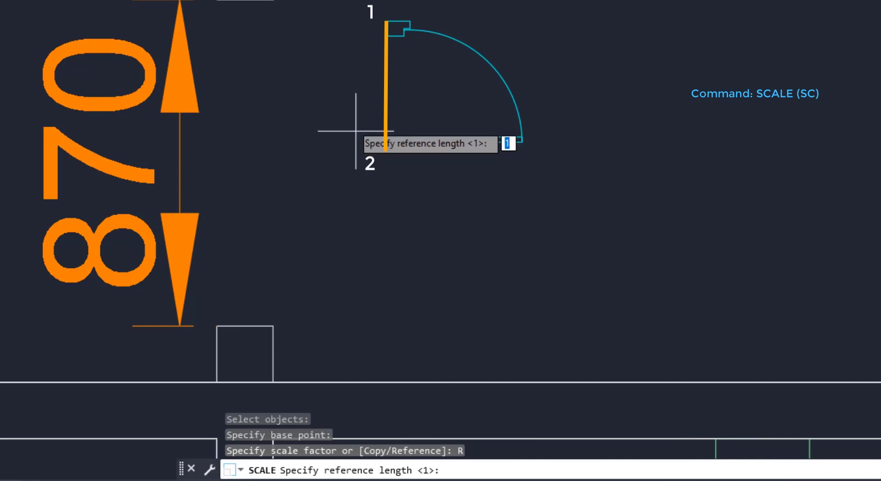
click(389, 20)
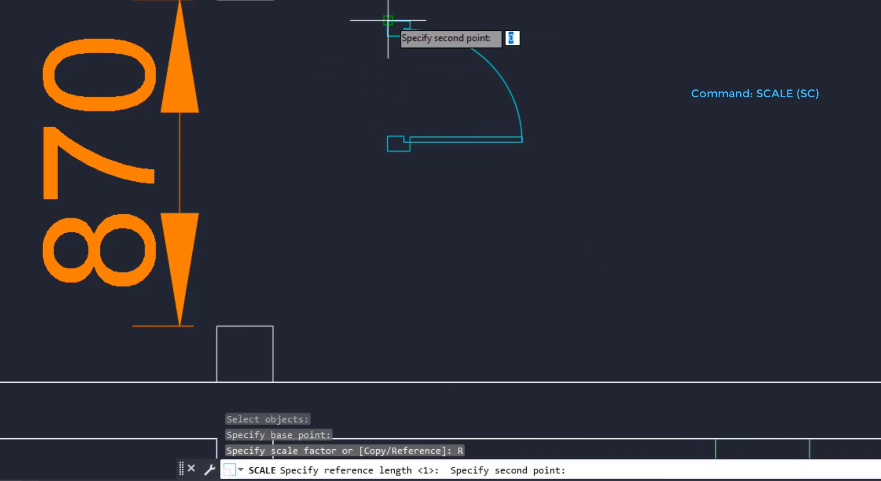
click(388, 150)
text(870)
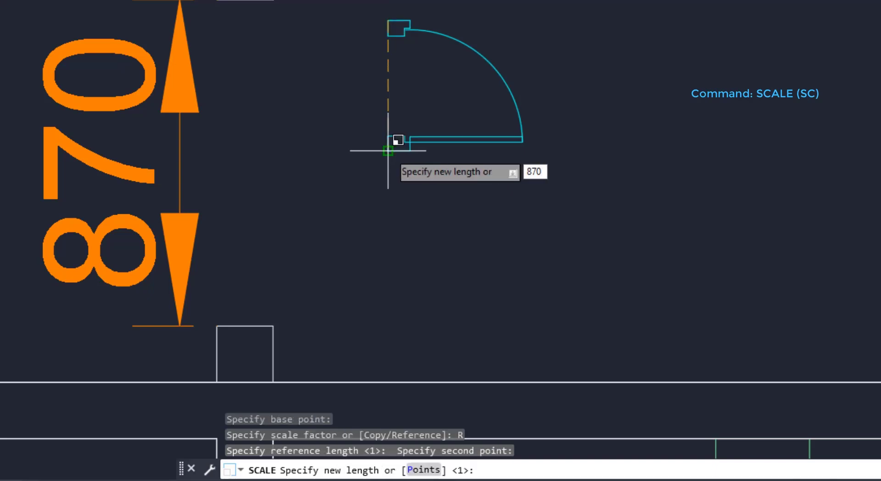
key(Return)
scroll(354, 196, down, 2)
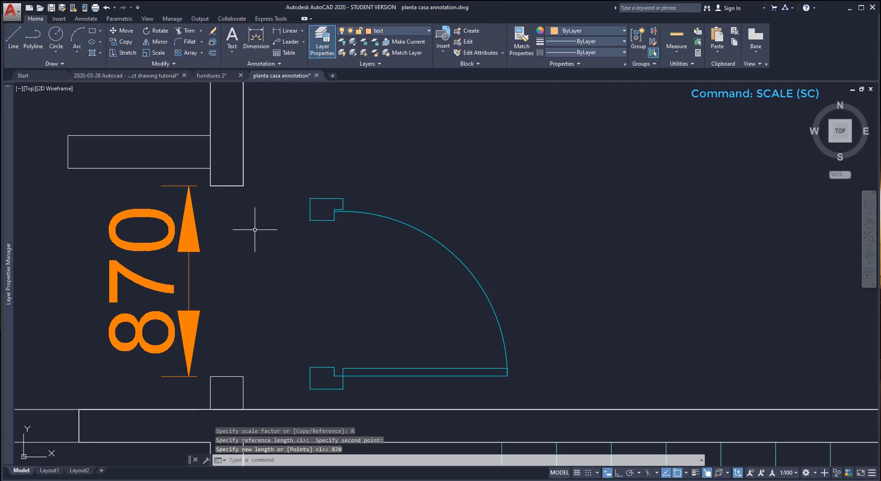
- Start moving the scaled door block, using its upper-left frame corner as the base point
text(m)
key(Return)
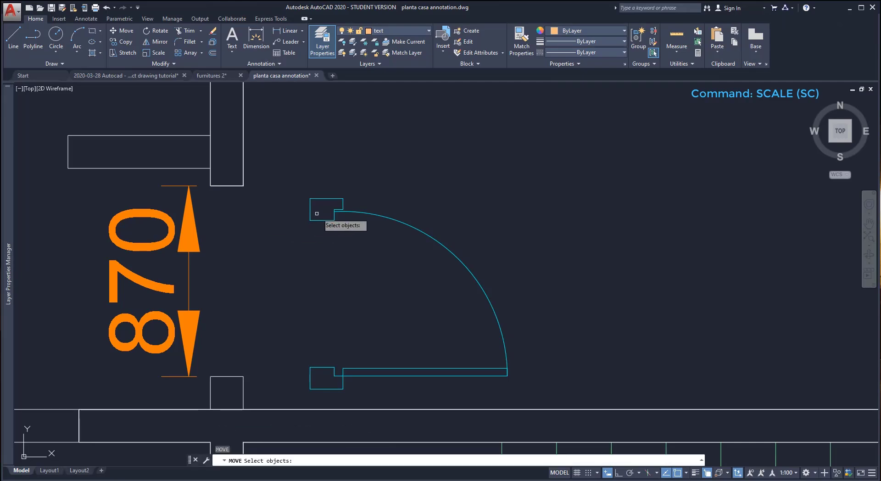
click(310, 200)
key(Return)
click(311, 199)
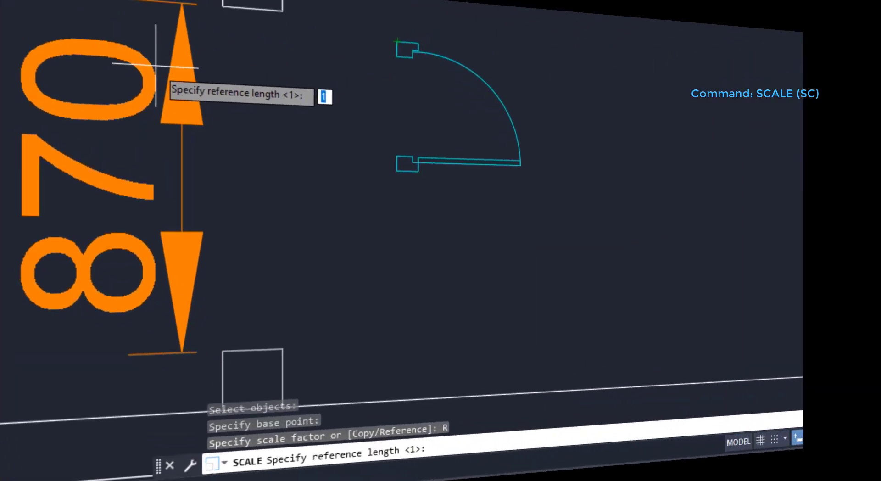
- Scale the door by reference from its frame height, using the Points option to pick the wall opening's two corners as new length
click(395, 45)
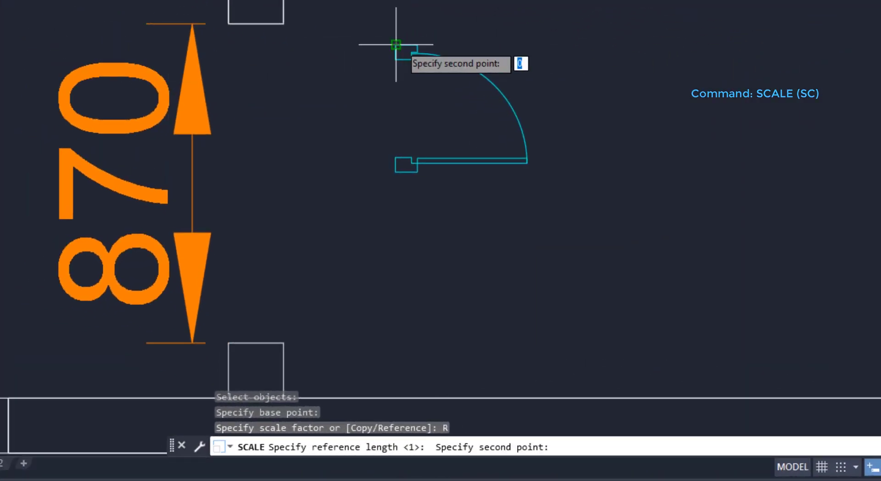
click(395, 172)
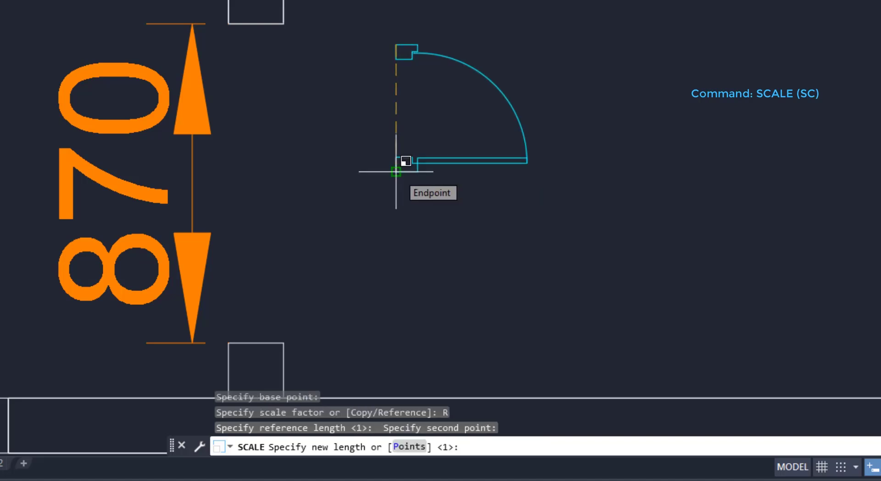
click(403, 447)
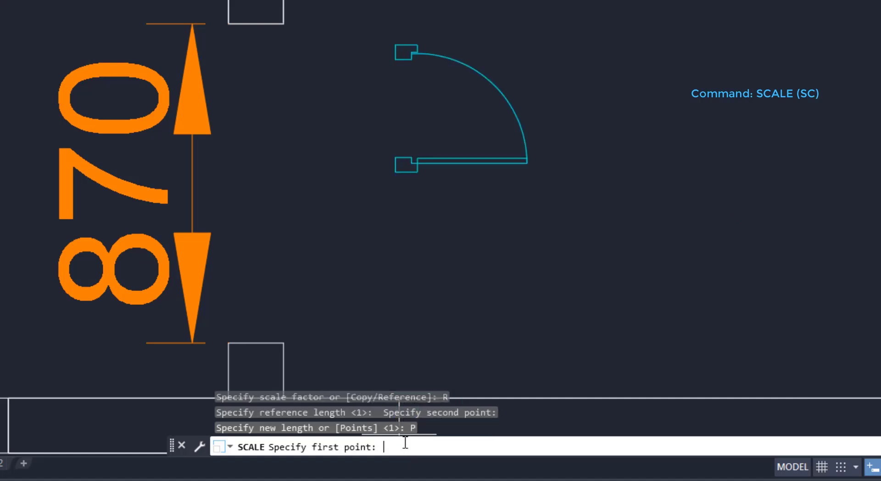
click(229, 22)
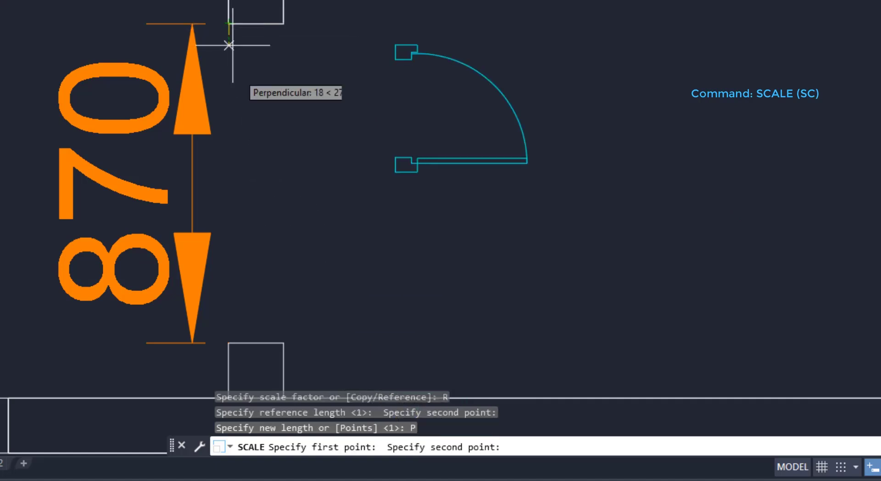
click(229, 343)
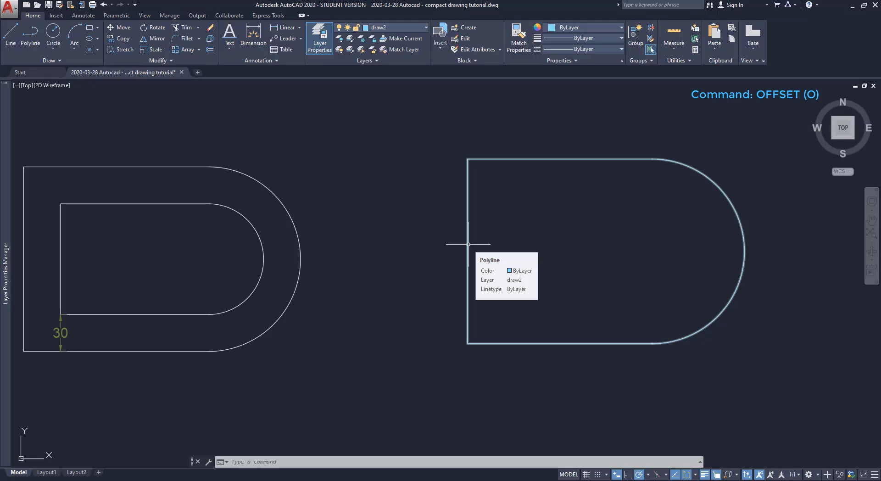
click(468, 246)
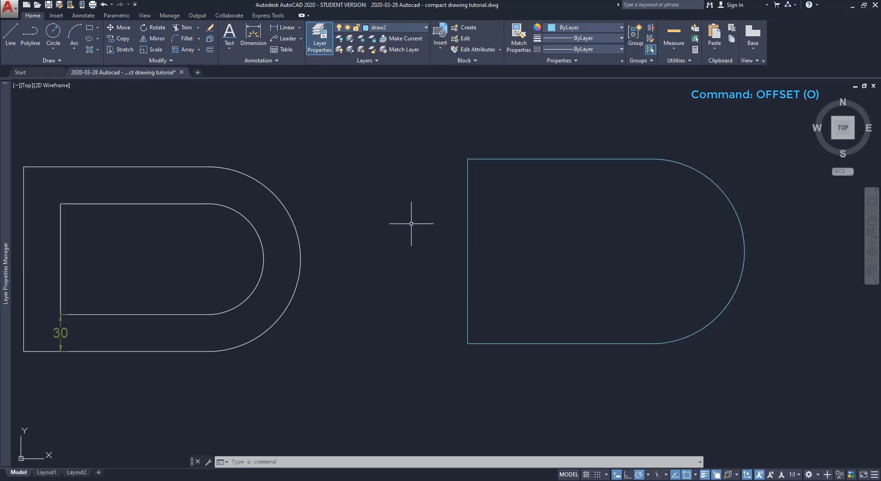
- Offset the light-blue D-shaped outline 30 units inward
click(212, 52)
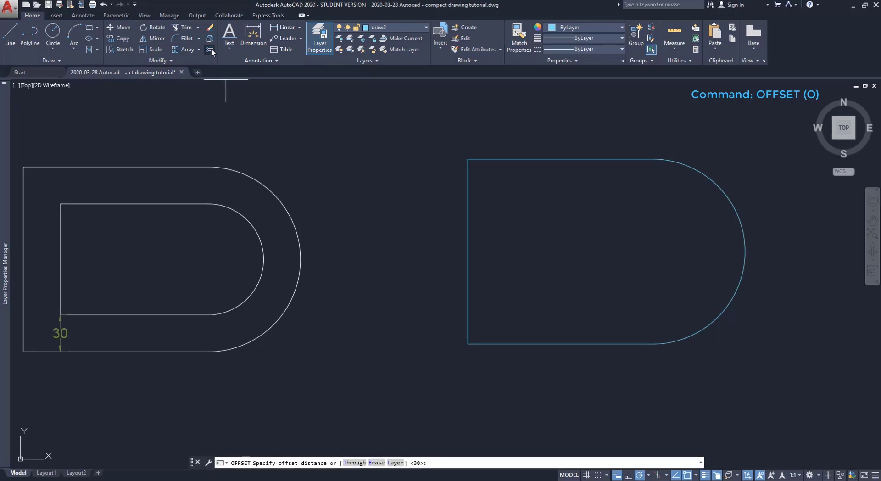
text(30)
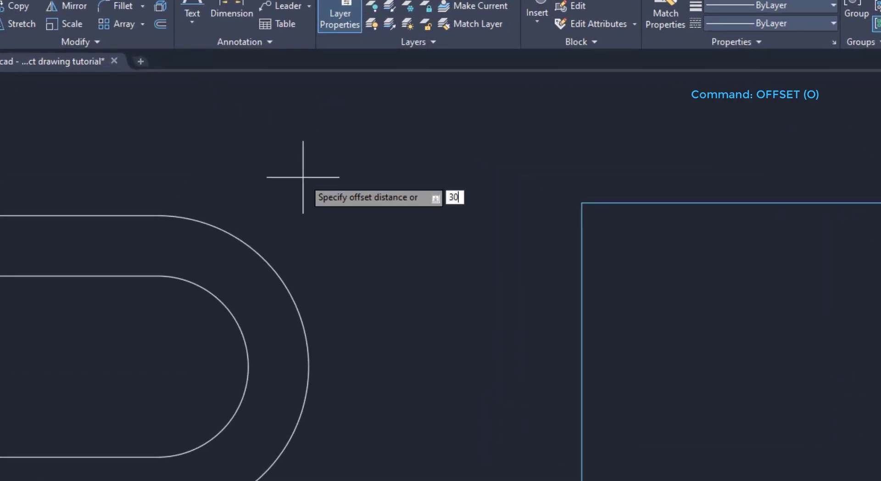
key(Return)
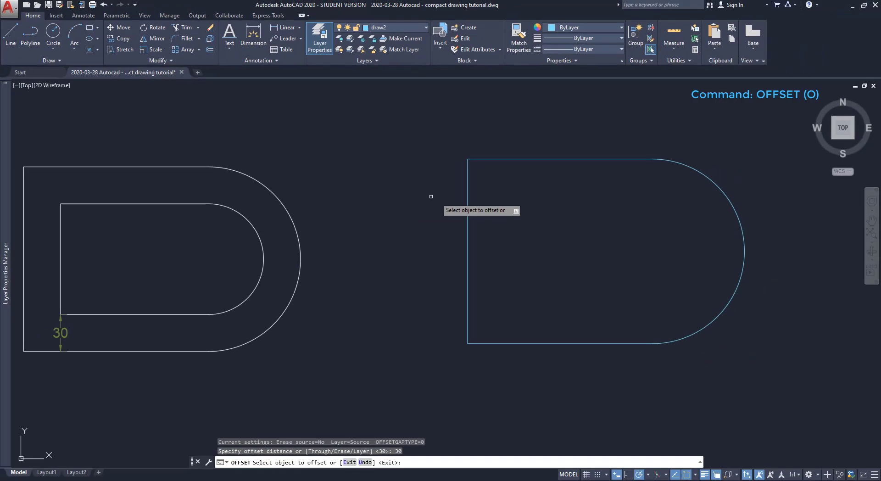
click(467, 196)
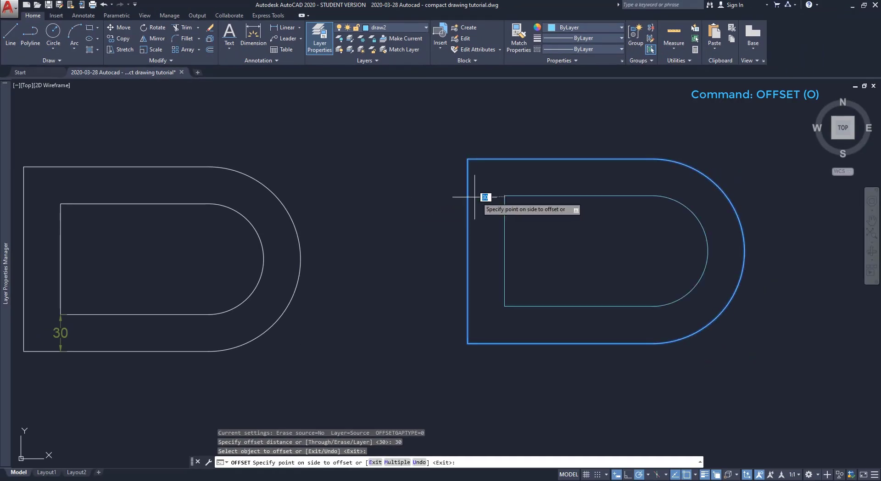
click(530, 210)
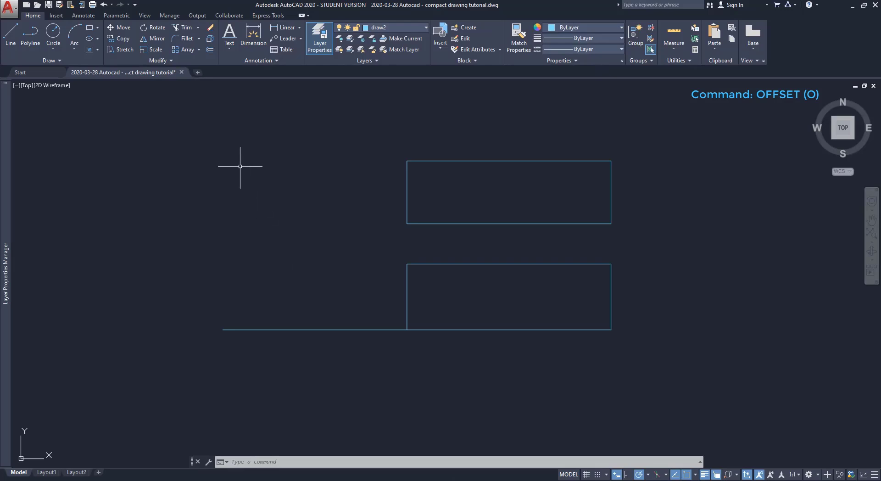
- Offset the horizontal line with the Through option via the lower rectangle's upper-left corner, and that copy via the upper rectangle's lower-left corner
click(211, 49)
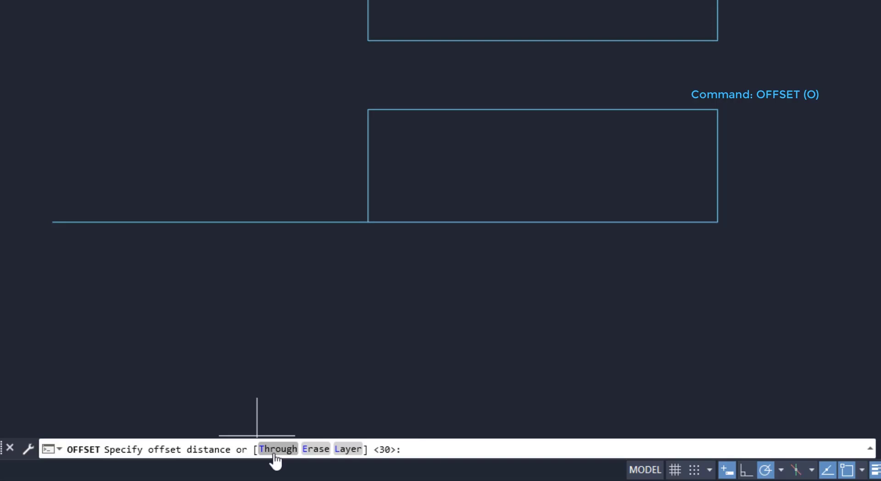
click(277, 449)
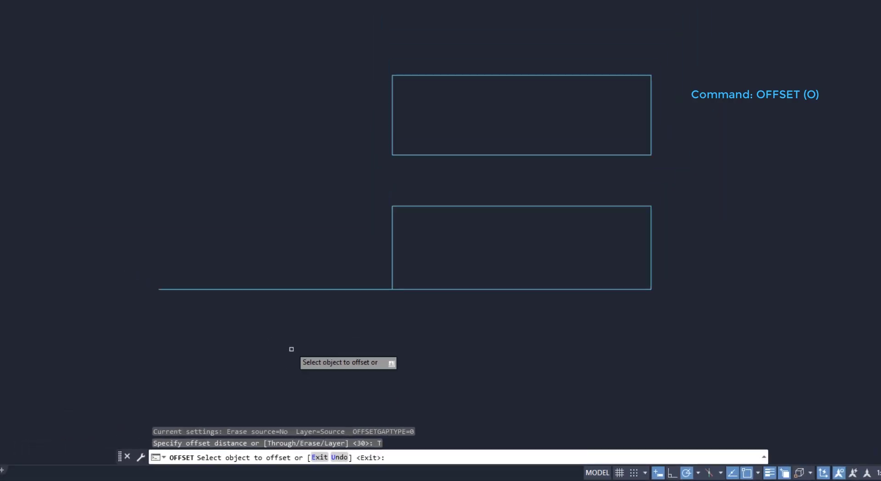
click(312, 330)
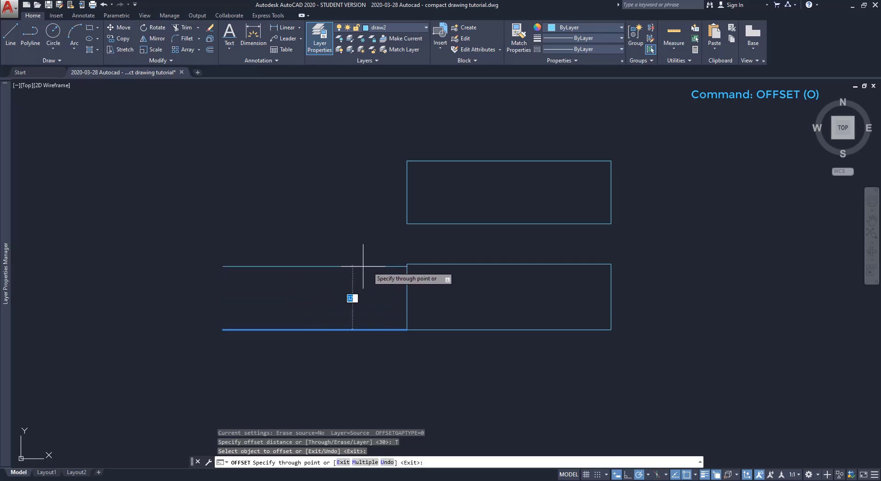
click(407, 264)
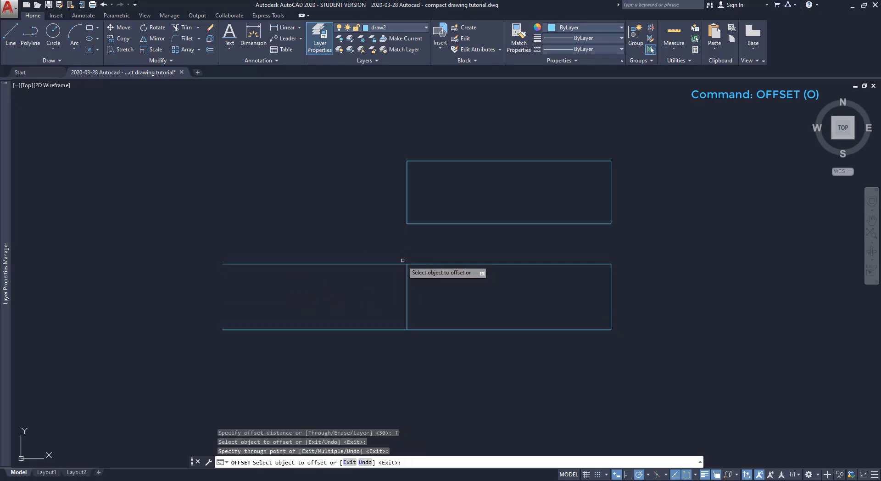
click(393, 263)
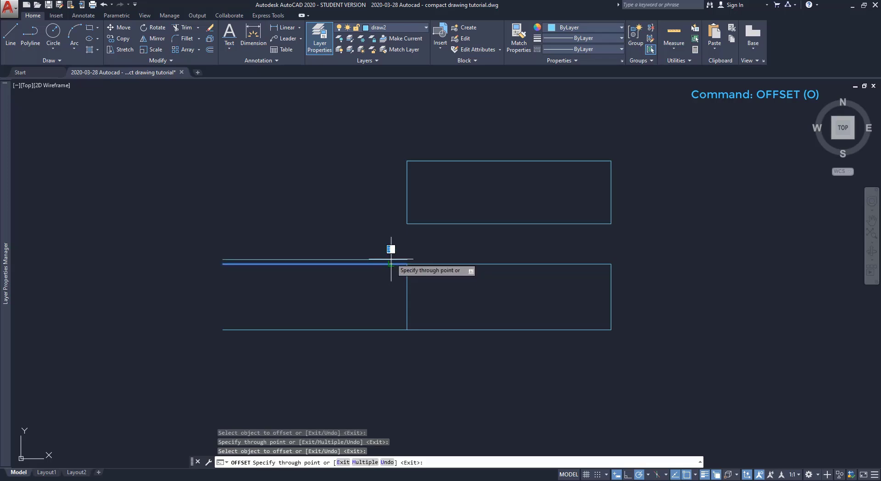
click(407, 223)
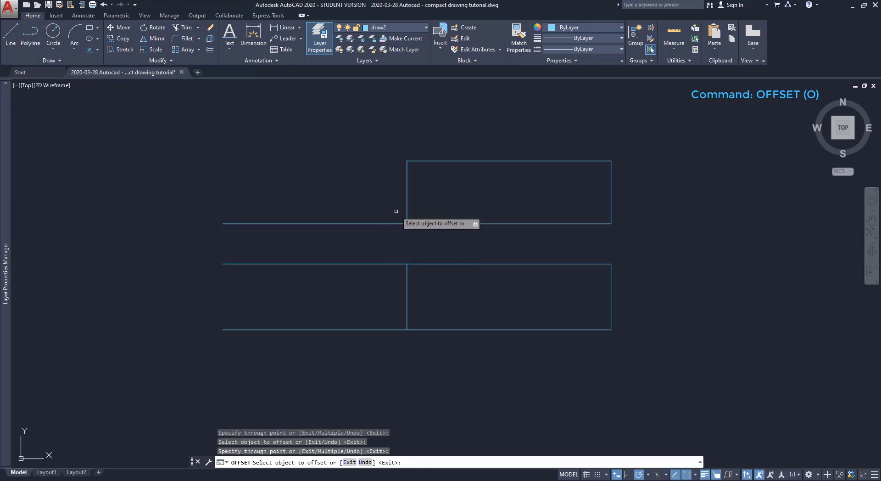
click(369, 224)
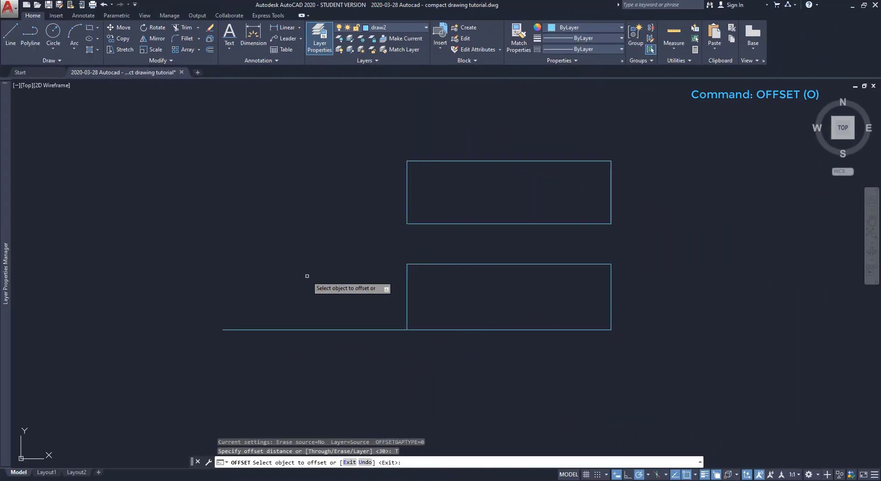
- Offset the base line with the Multiple option through the lower rectangle's upper-left corner, the upper rectangle's two left corners and a point above
click(335, 329)
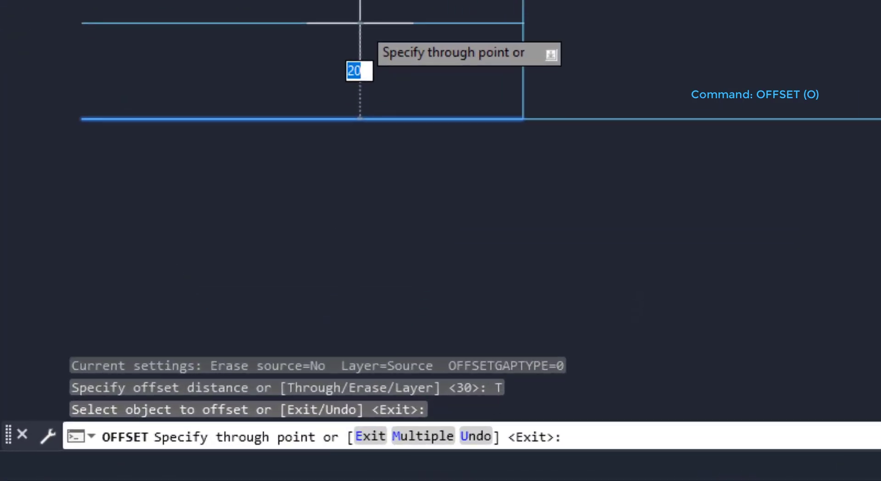
click(427, 437)
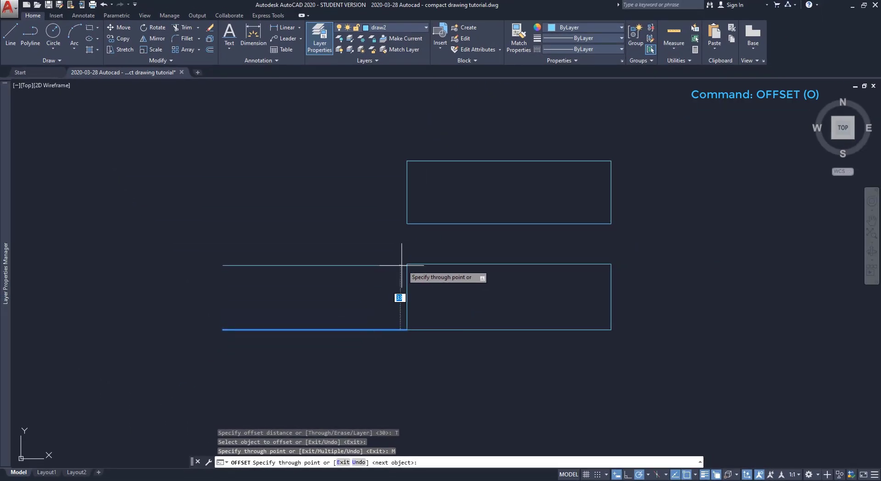
click(402, 265)
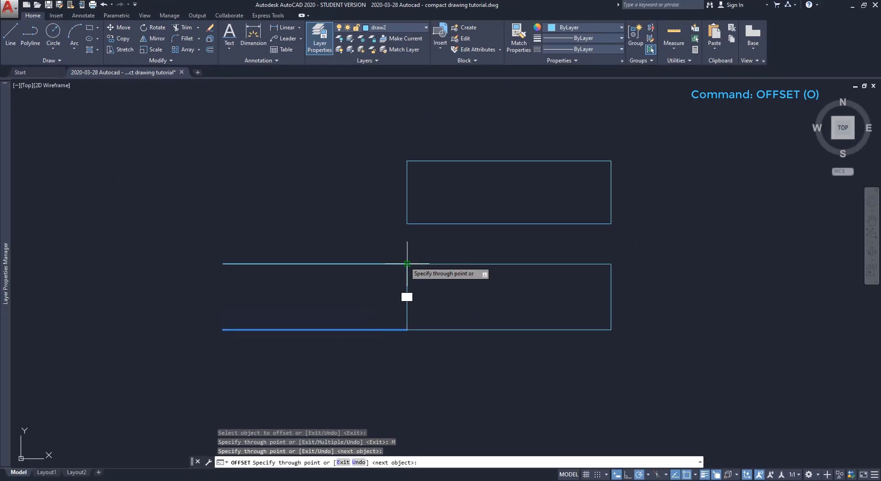
click(407, 224)
click(407, 157)
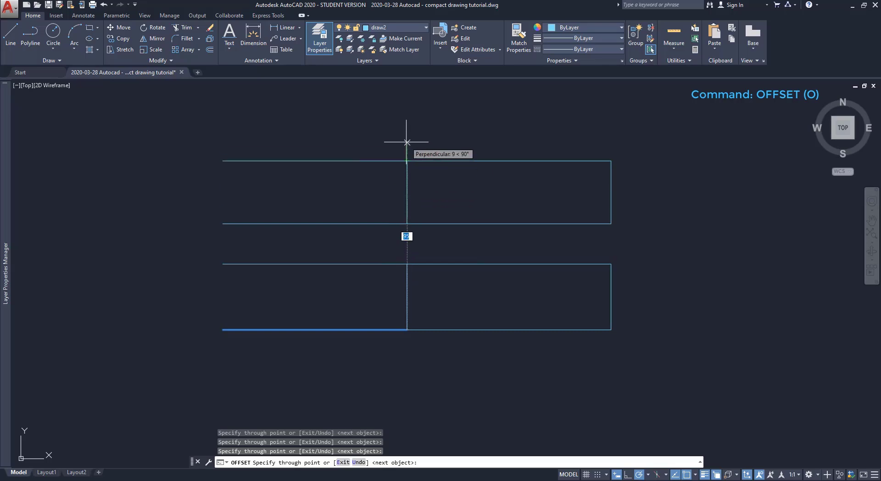
click(407, 128)
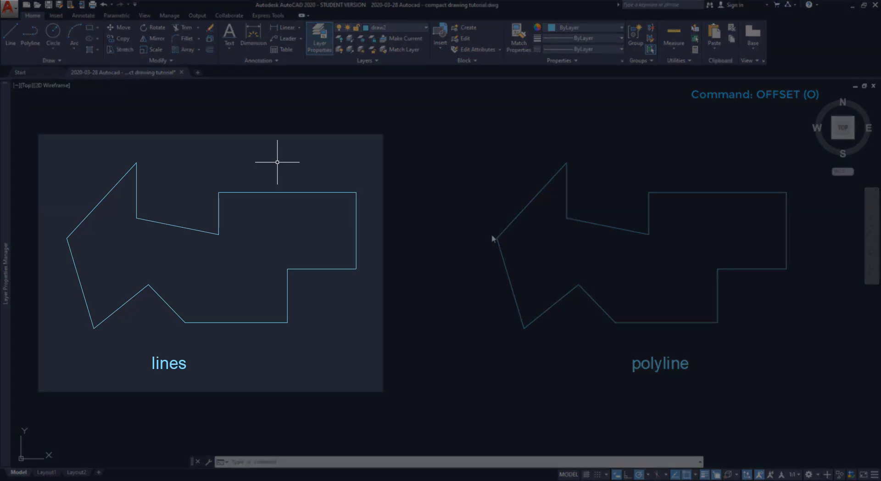
- Offset the top, right, lower-right step and bottom lines of the shape labelled "lines" 10 units inward, one by one
key(Return)
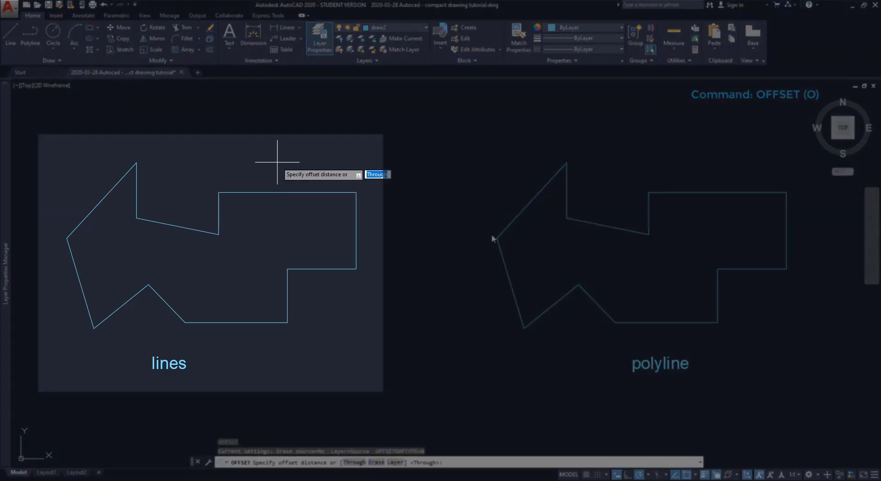
text(10)
key(Return)
click(274, 192)
click(353, 234)
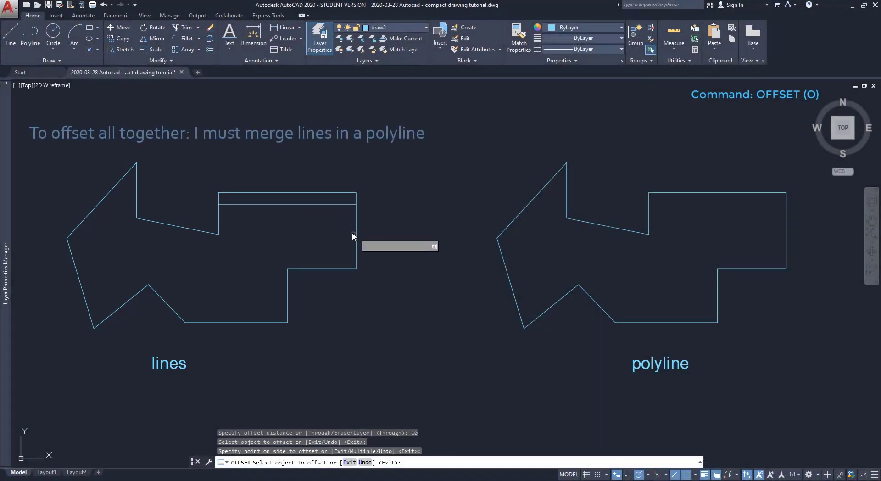
click(355, 235)
click(327, 250)
click(306, 268)
click(292, 261)
click(287, 292)
click(252, 283)
click(236, 321)
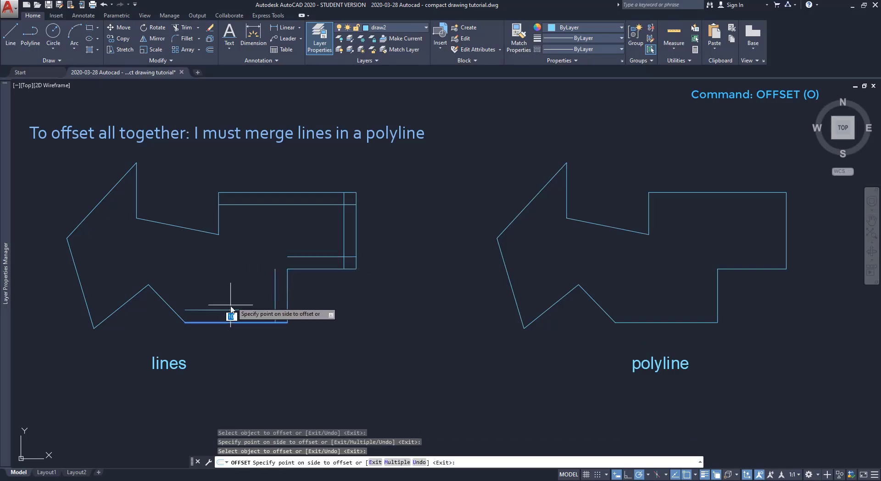
click(230, 305)
- Offset the remaining seven lines of the same shape 10 units inward, from the bottom notch around to the short upper vertical
click(169, 305)
click(179, 292)
click(135, 294)
click(122, 275)
click(77, 274)
click(90, 267)
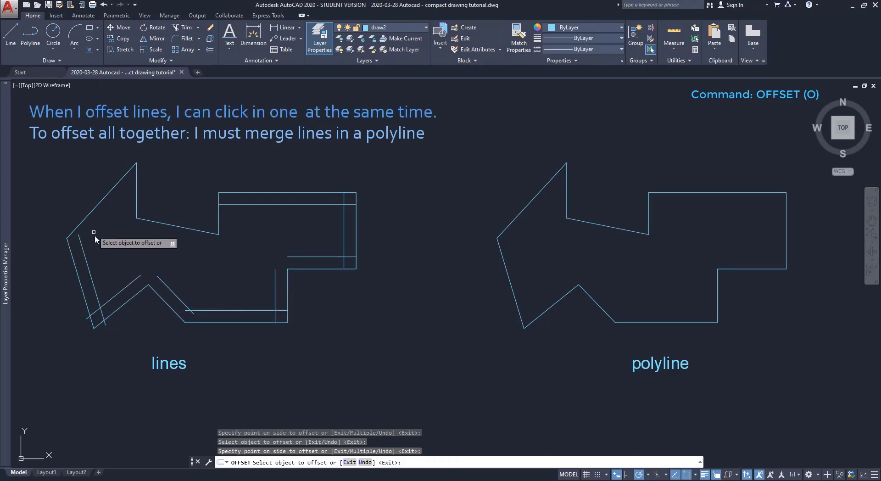
click(88, 215)
click(114, 242)
click(136, 212)
click(118, 218)
click(160, 222)
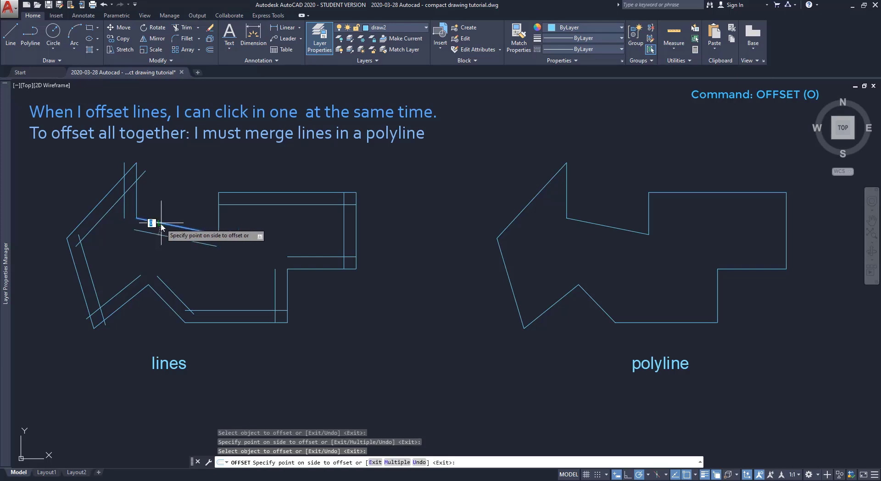
click(161, 225)
click(220, 225)
click(255, 226)
key(Escape)
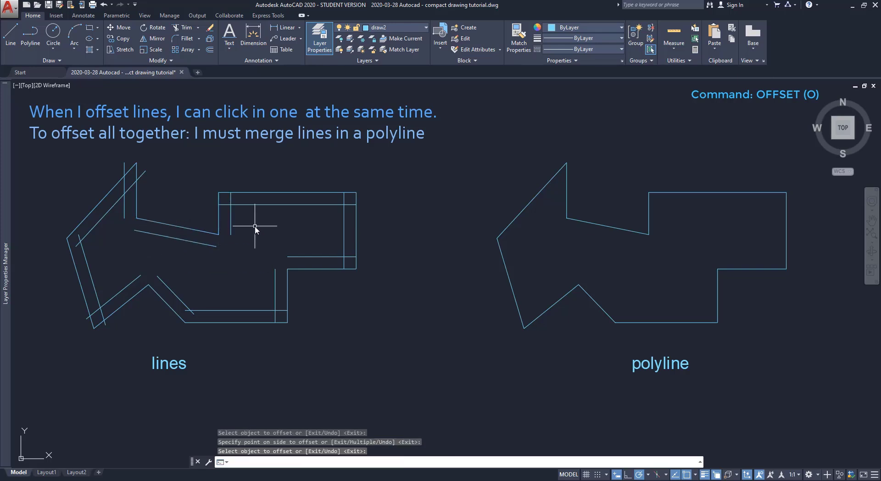
- Offset the whole shape labelled "polyline" 10 units inward
text(O)
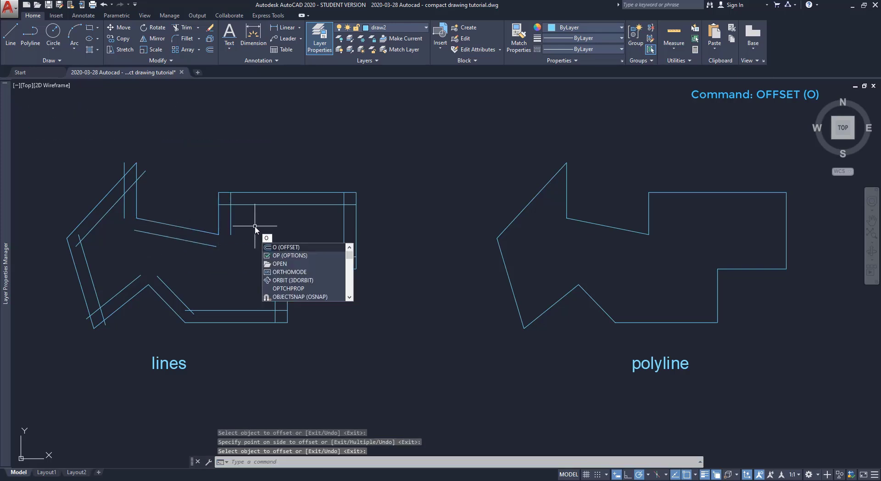
key(Return)
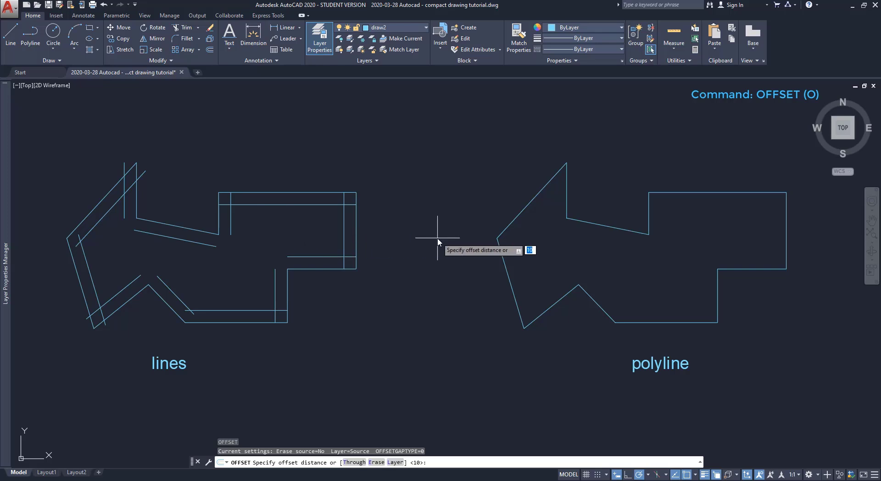
key(Return)
click(506, 228)
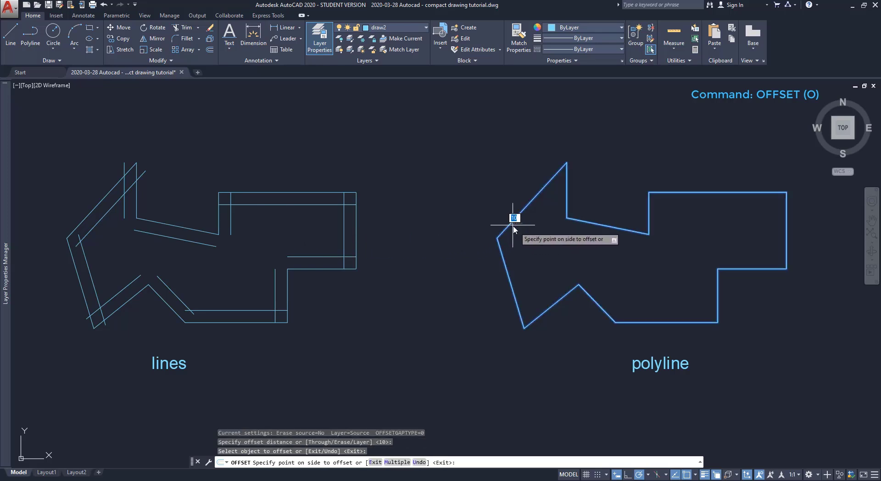
click(541, 247)
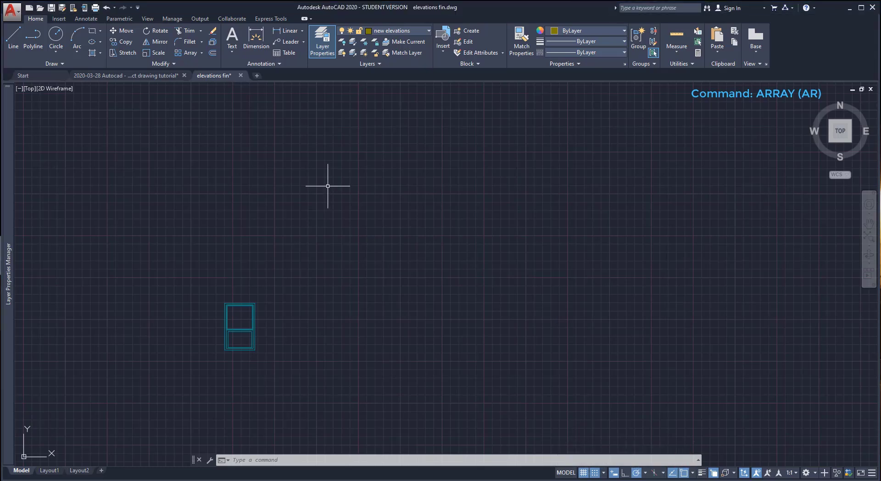
- Create a rectangular array from the single window in the elevations fin drawing
click(202, 52)
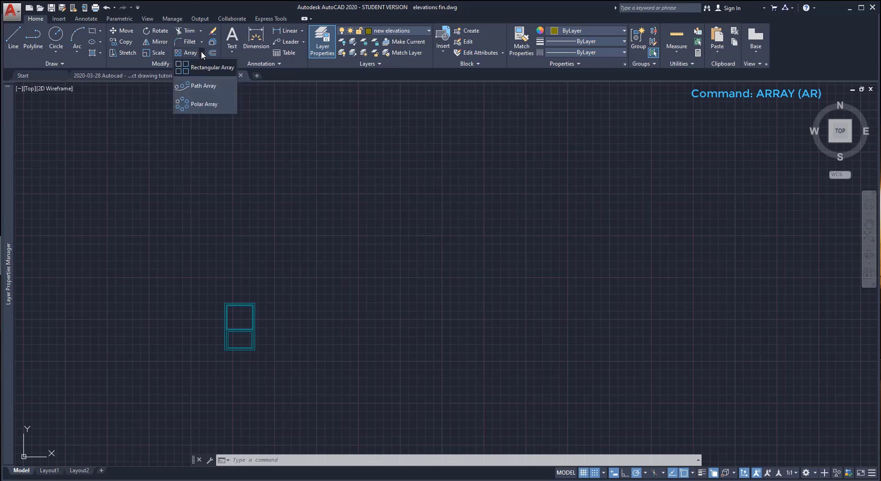
click(217, 71)
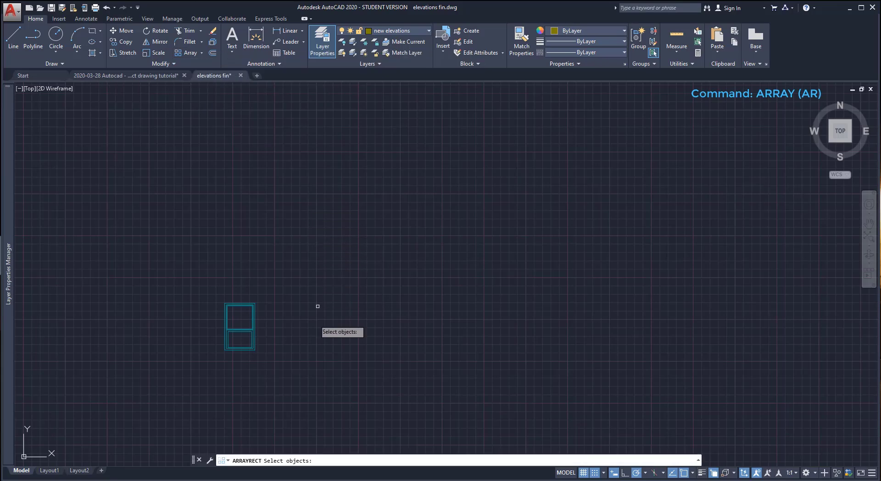
click(300, 378)
click(190, 280)
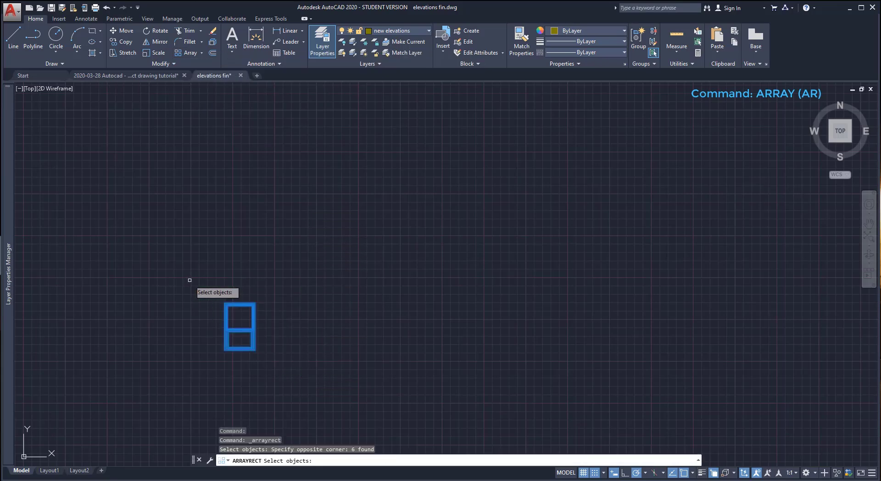
key(Return)
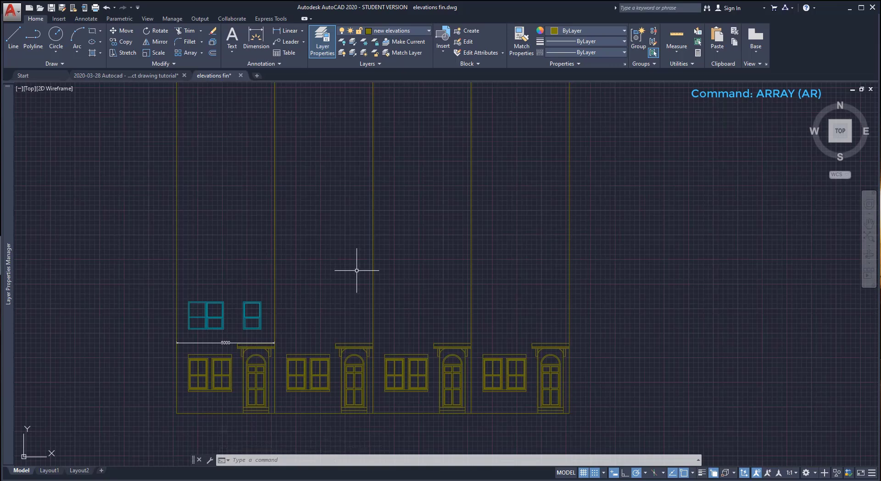
- Create a rectangular array of the double and single upper windows with 5000 between columns
click(185, 53)
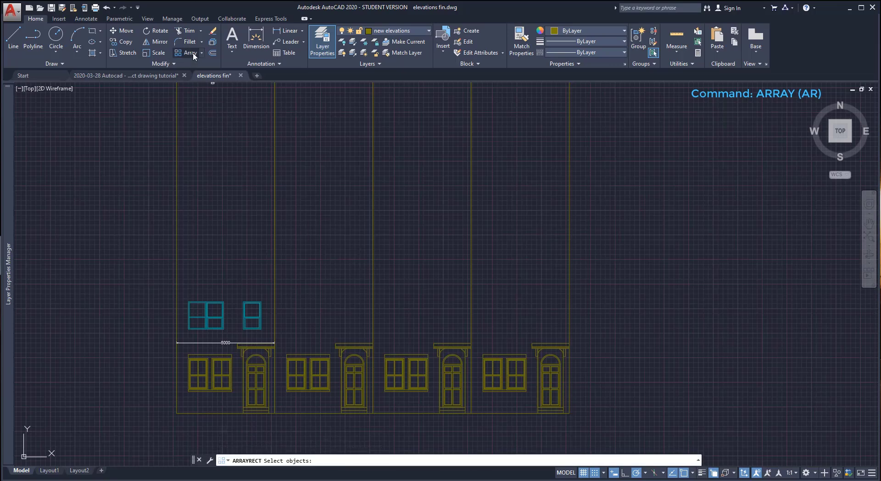
click(266, 334)
click(185, 291)
key(Return)
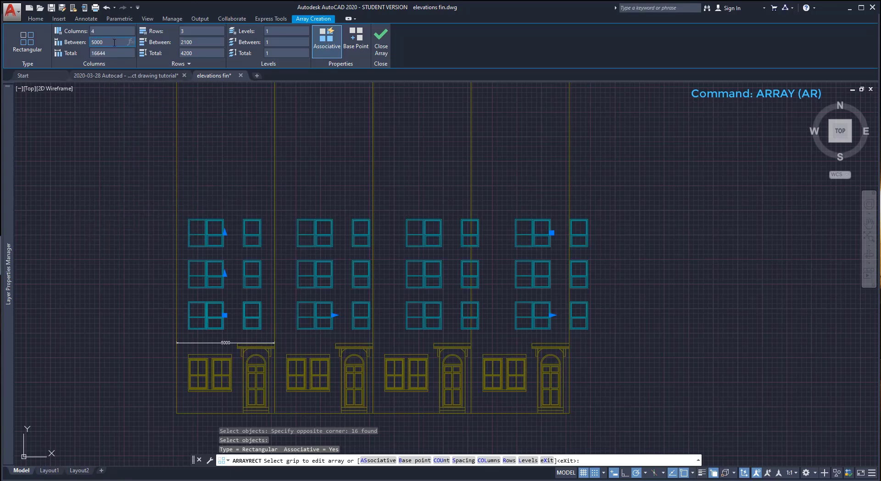
key(Return)
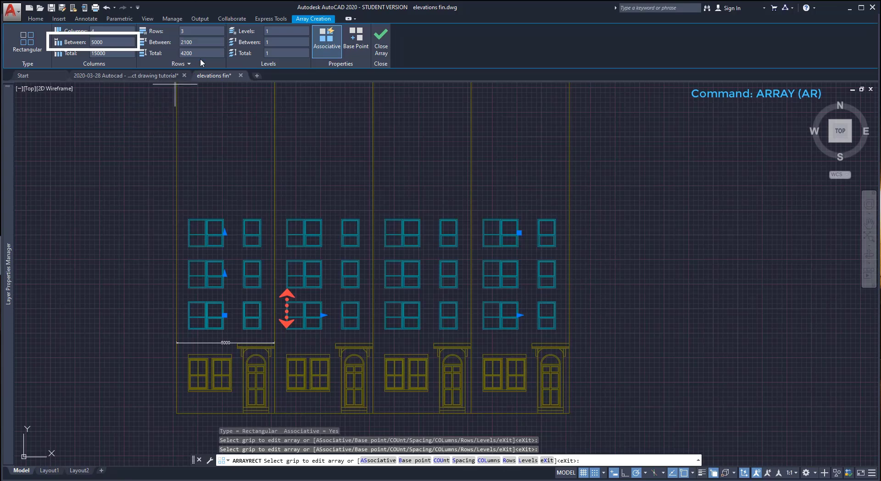
- Set the spacing between the window array's rows to 2600
click(197, 42)
text(2600)
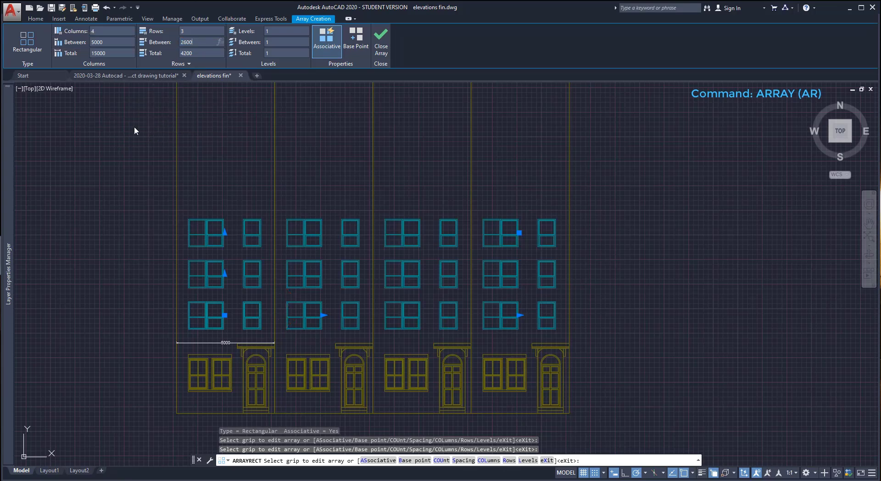
key(Return)
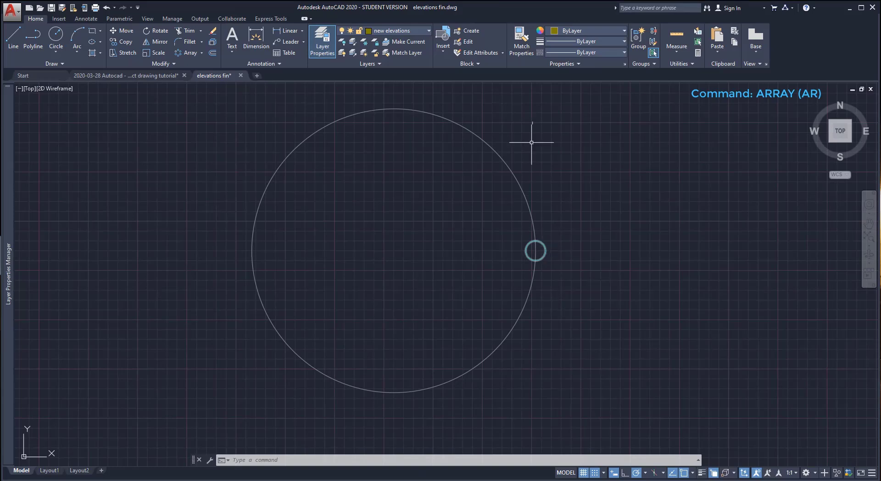
- Create a polar array of the small circle about the large circle's centre and open its item count for editing
key(Escape)
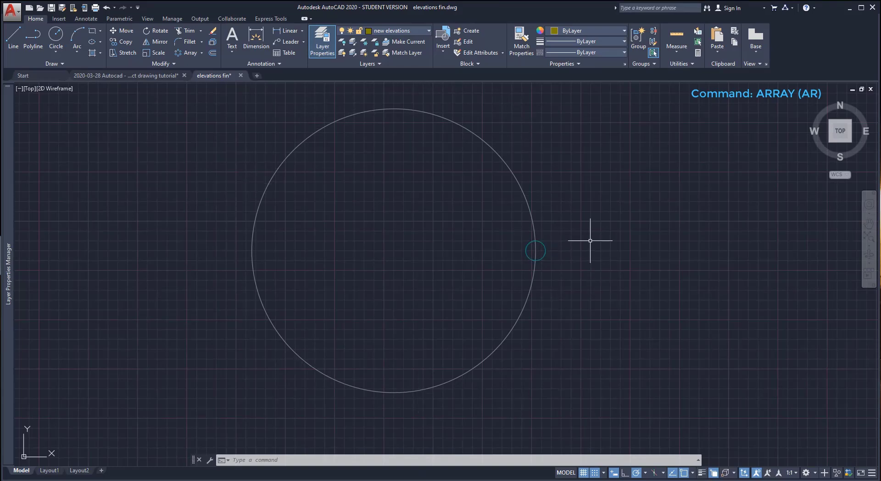
click(201, 53)
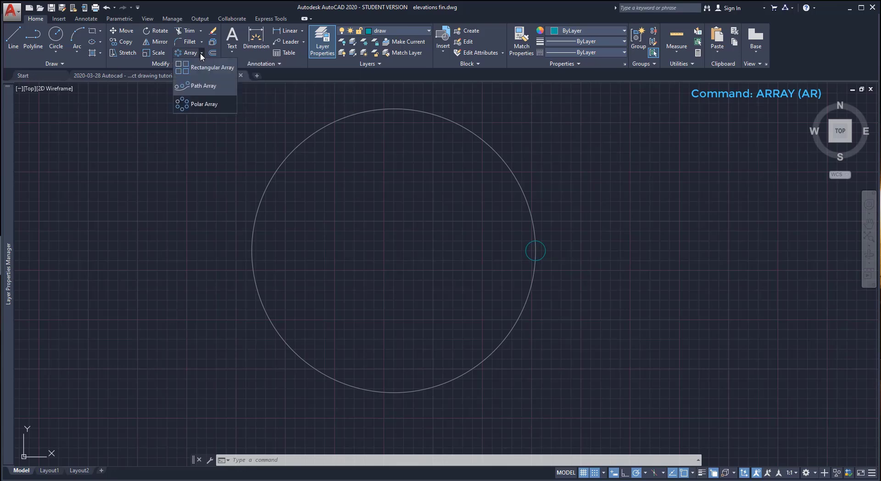
click(197, 105)
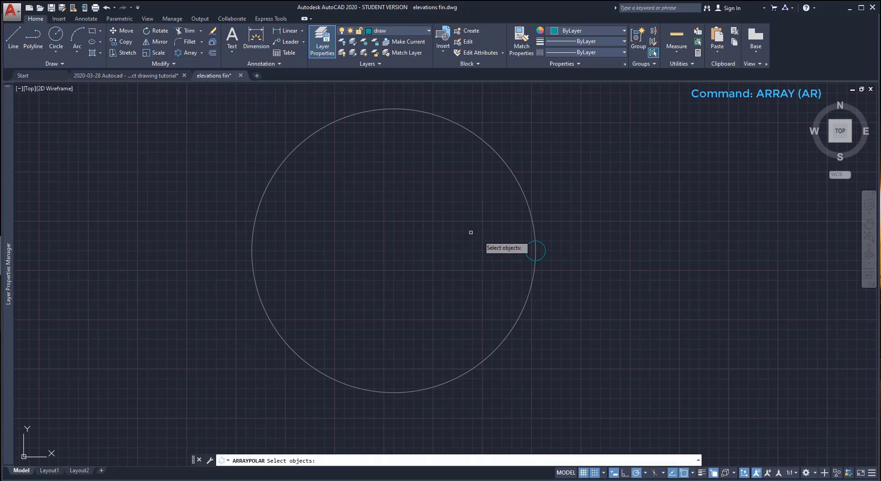
click(526, 250)
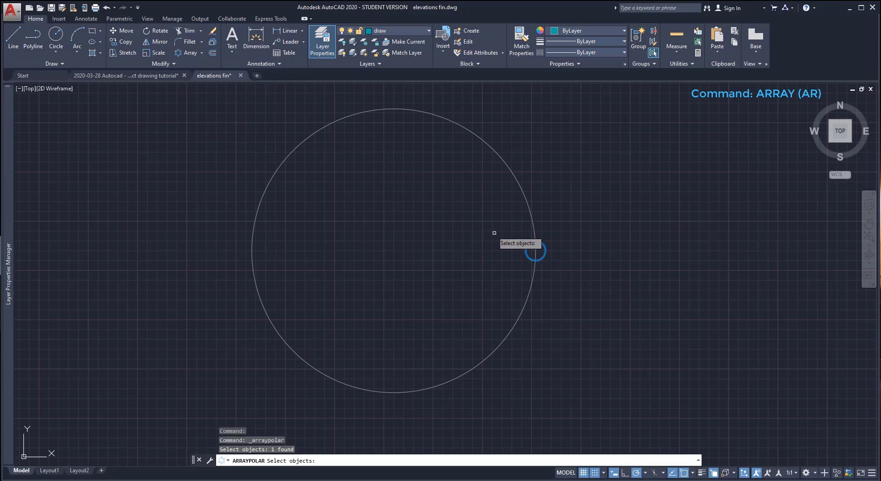
key(Return)
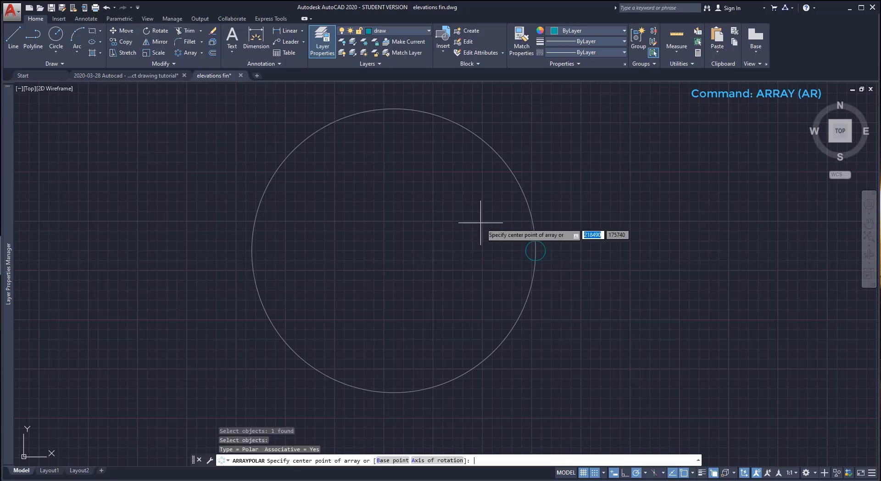
click(394, 251)
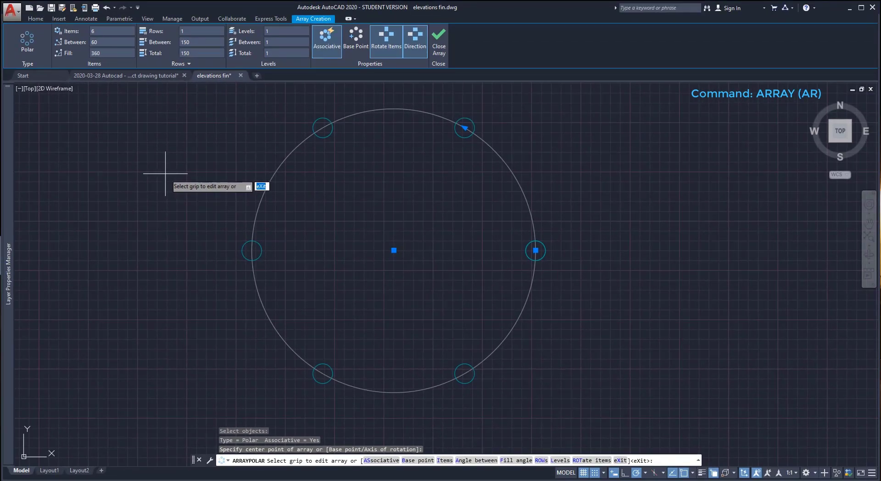
click(98, 29)
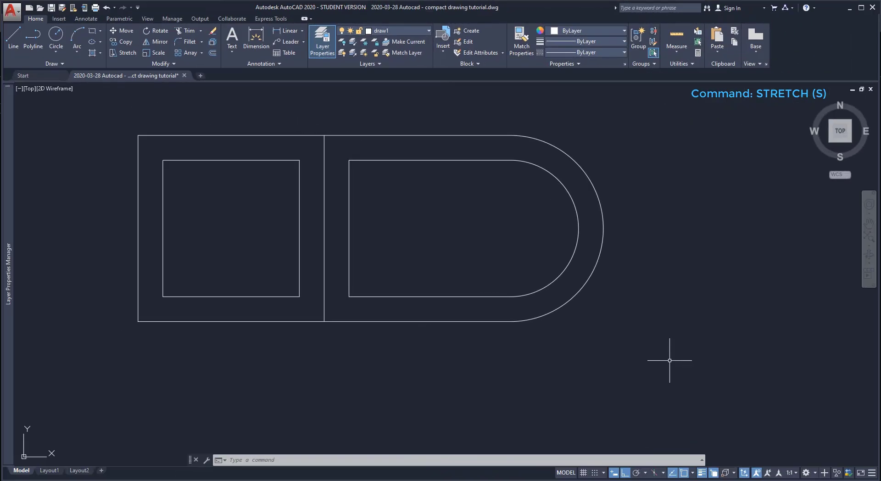
- Stretch the rounded half of the figure 50 units to the right, leaving the dividing line and the square half out of the selection
click(124, 53)
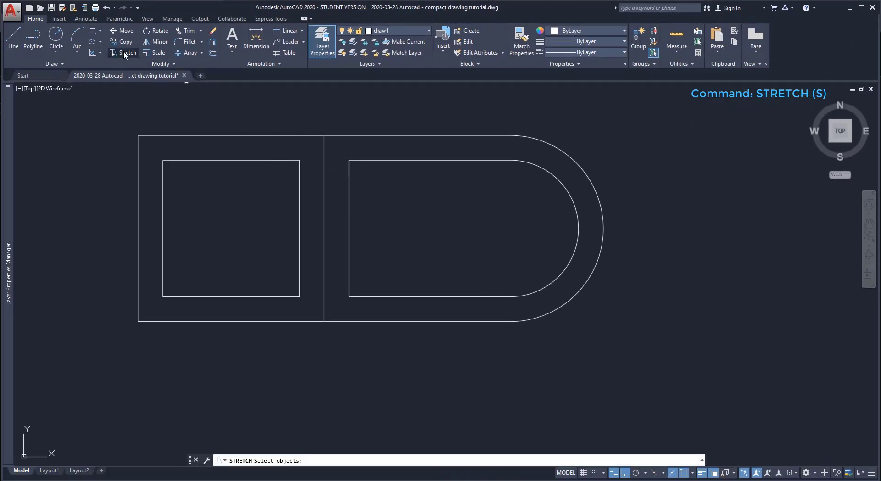
click(636, 347)
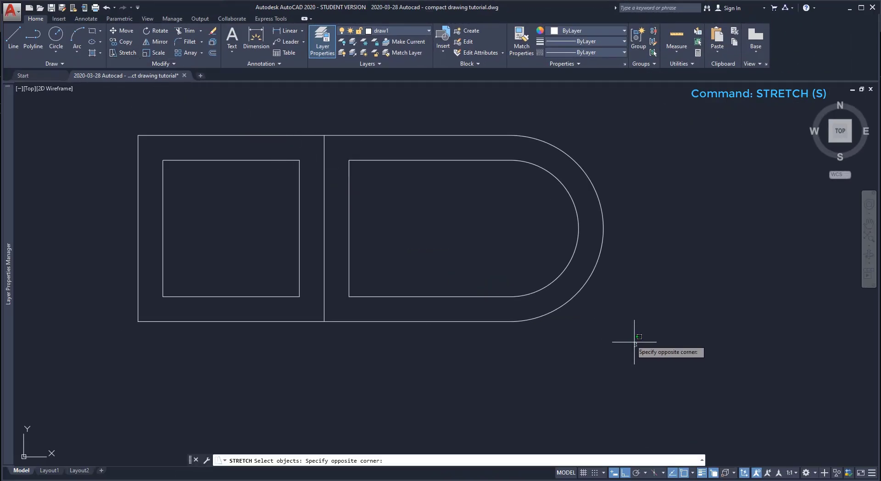
click(335, 120)
key(Return)
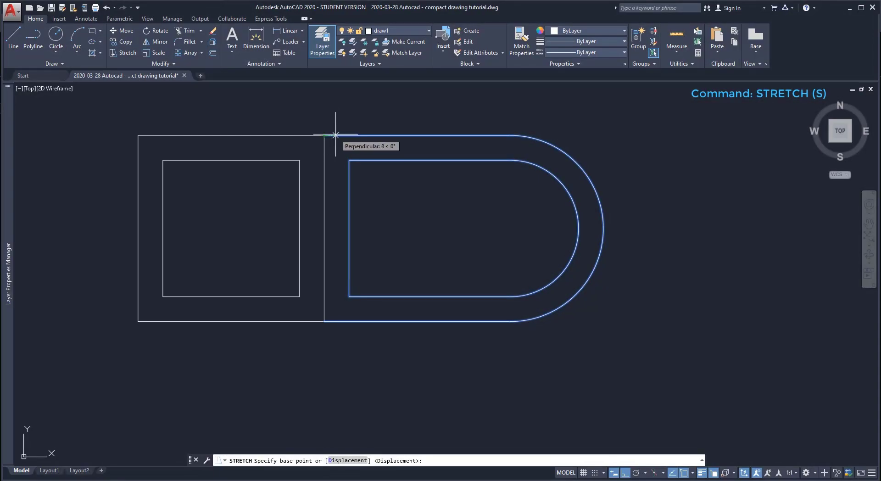
click(324, 135)
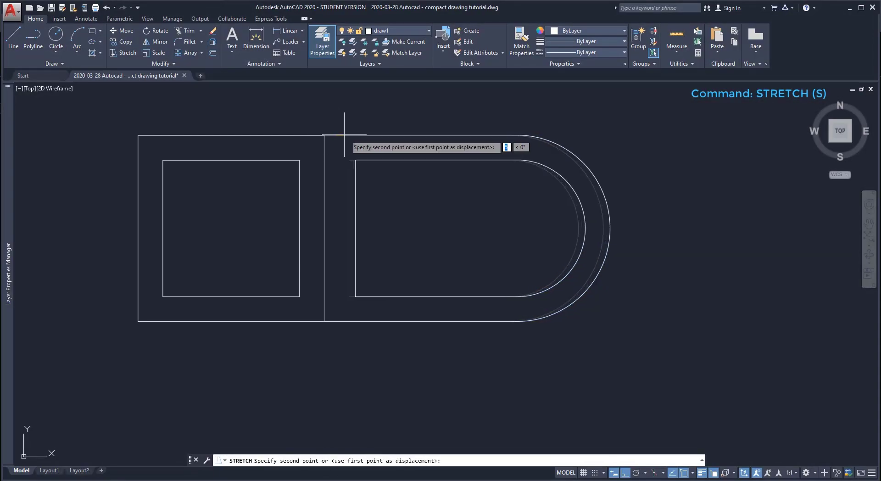
text(50)
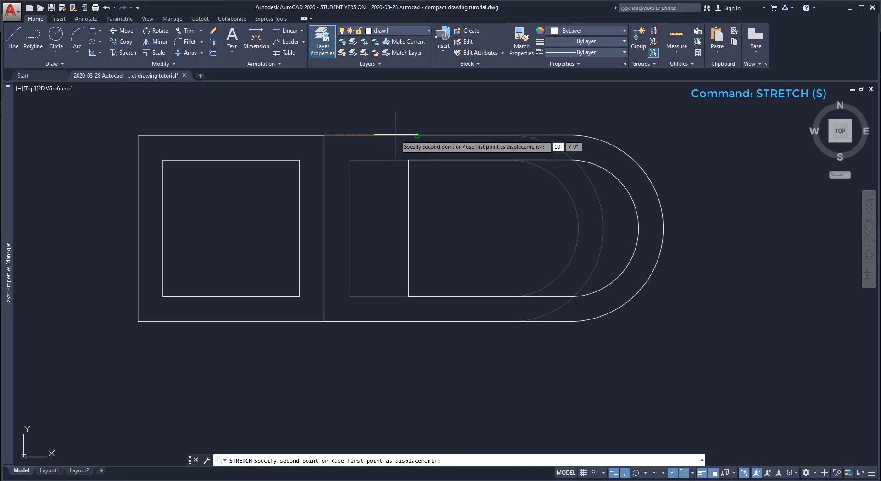
key(Return)
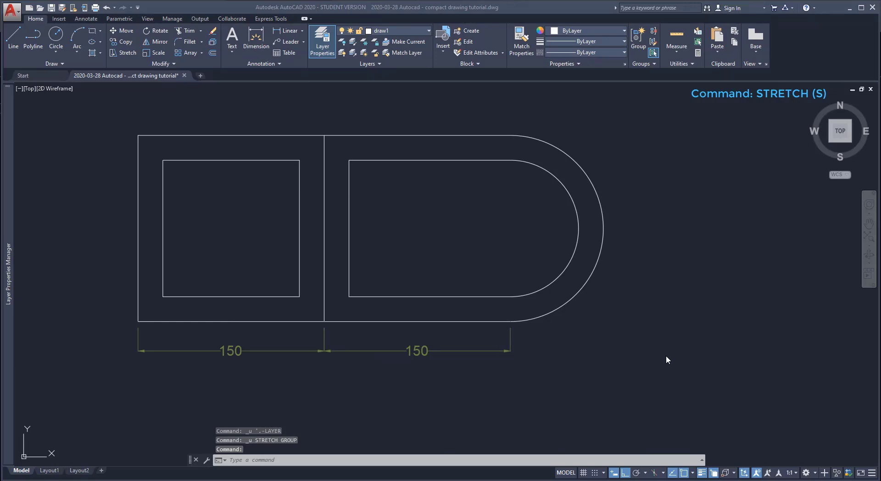
- Lengthen the square half by stretching its right side, the rounded half and the dimensions 100 units to the right with polar tracking on
click(666, 356)
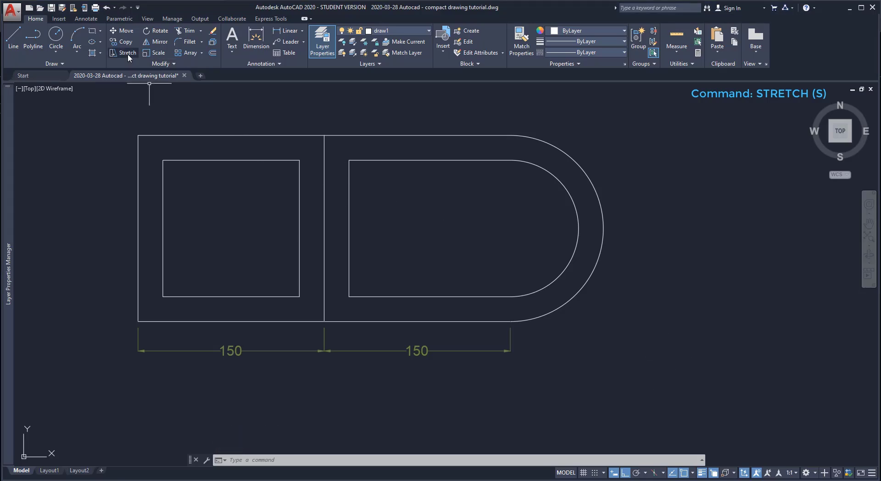
click(128, 53)
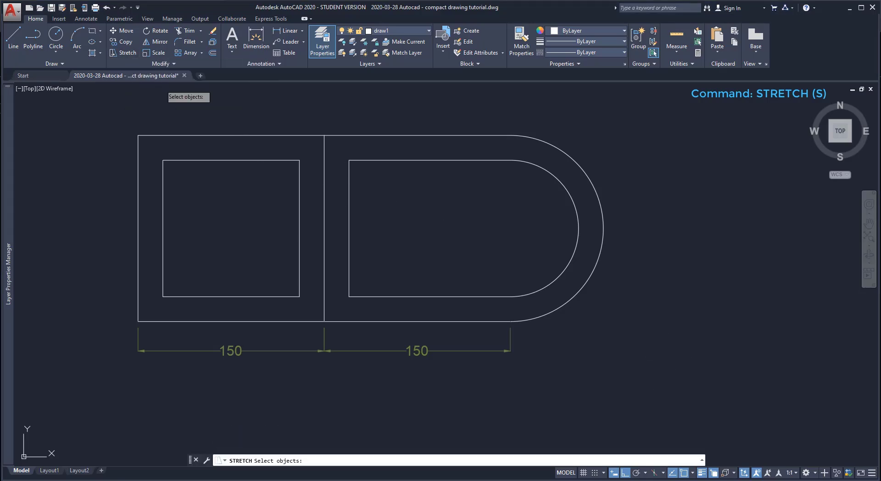
click(669, 398)
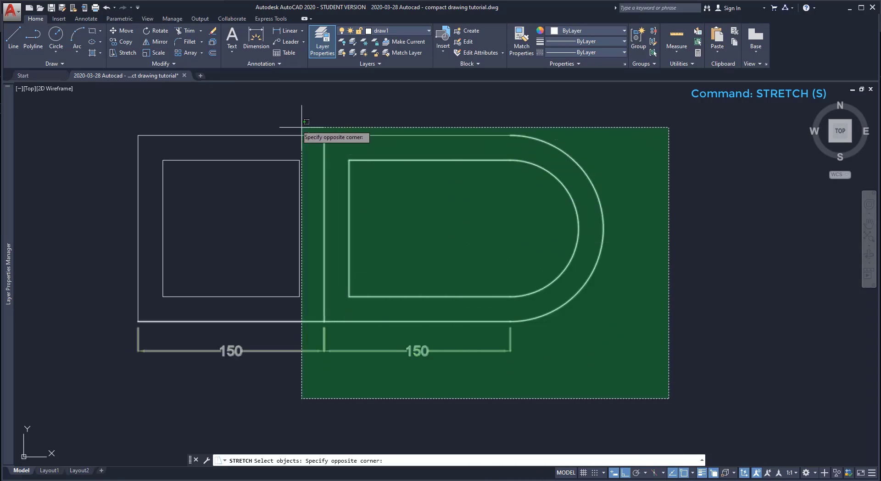
click(258, 111)
key(Return)
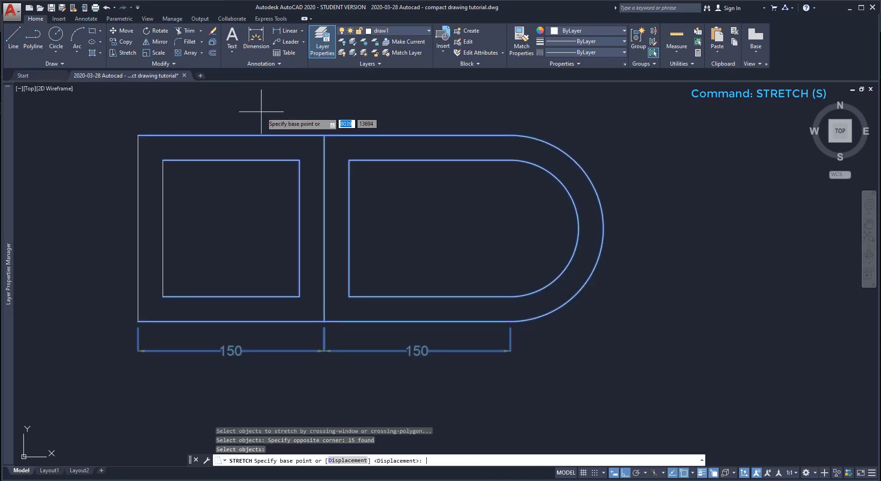
click(232, 297)
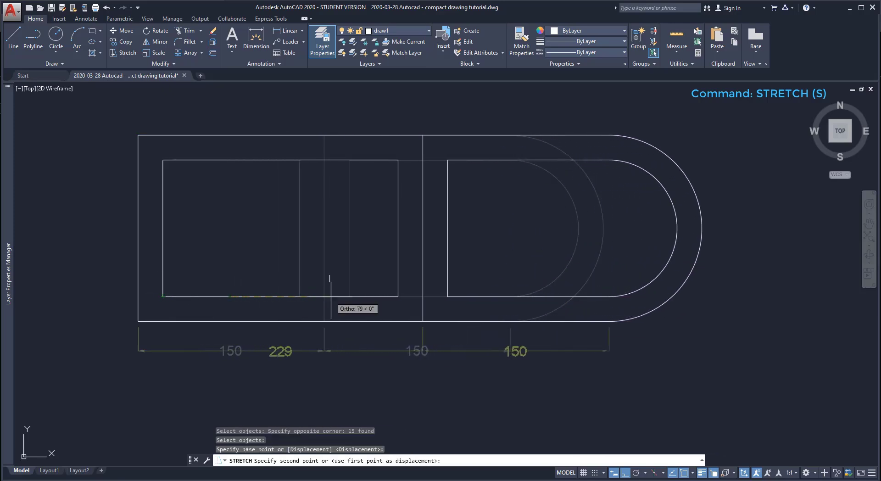
key(F10)
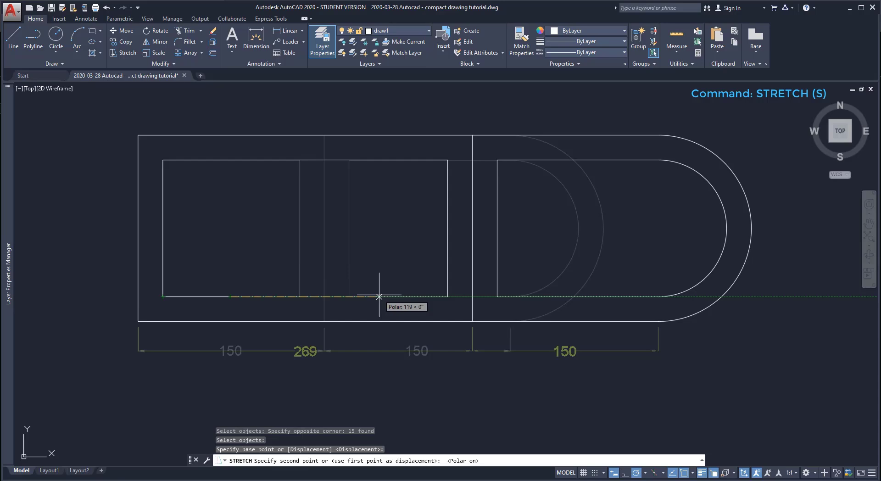
text(100)
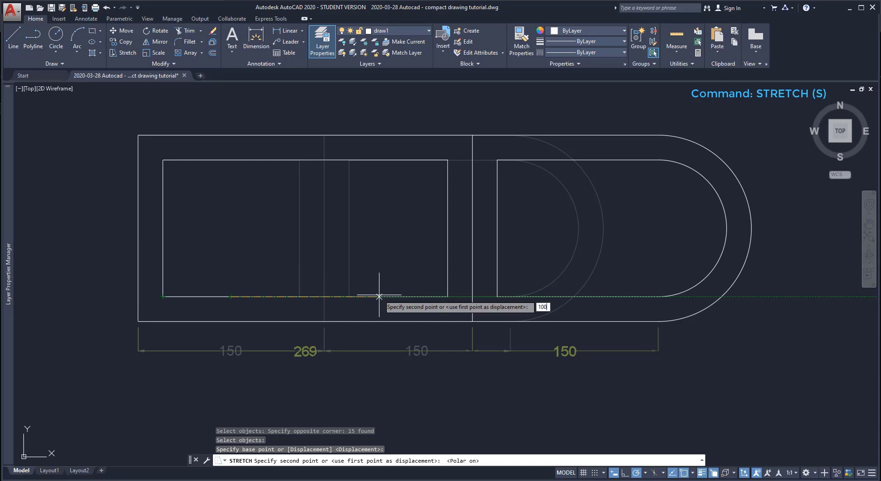
key(Return)
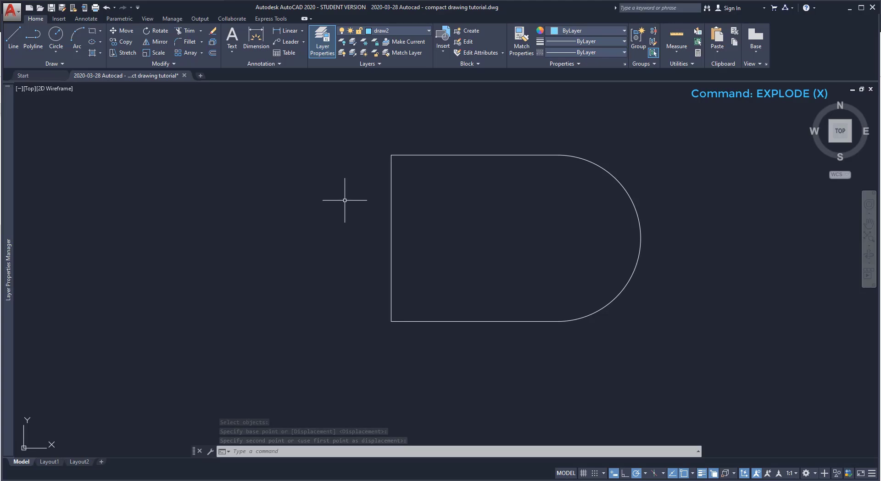
- Explode the D-shaped polyline into separate segments
mouse_move(392, 194)
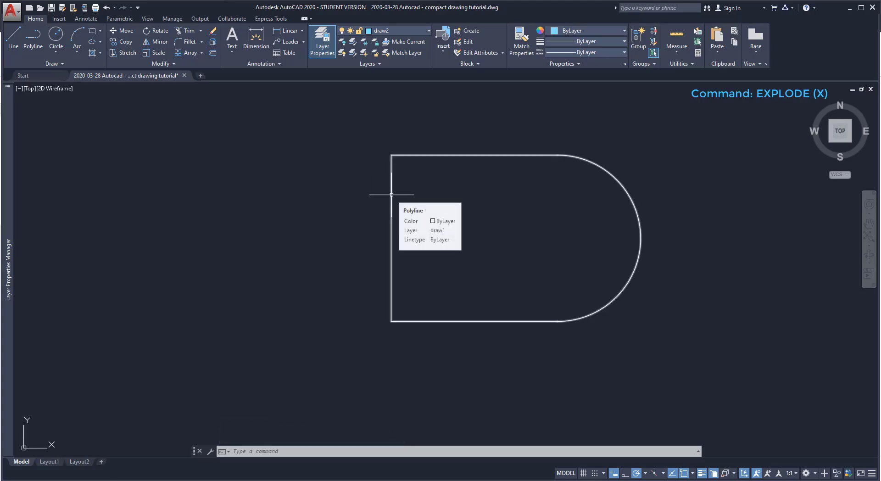
click(212, 44)
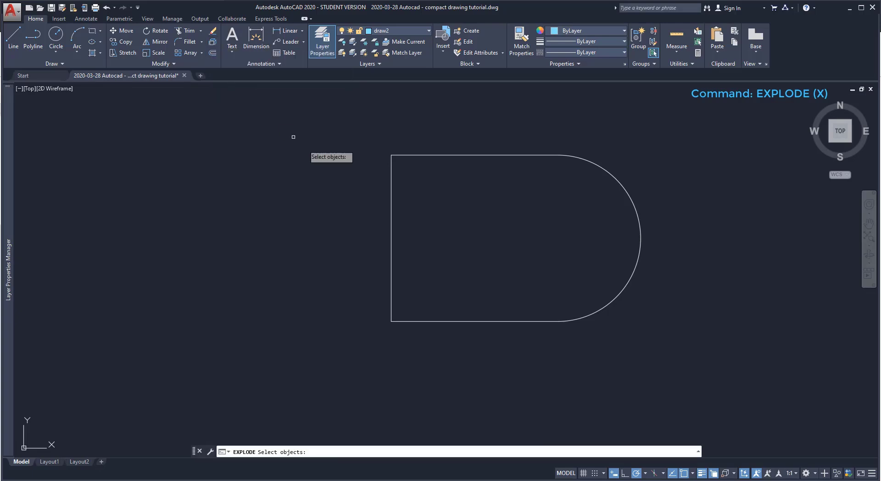
click(391, 188)
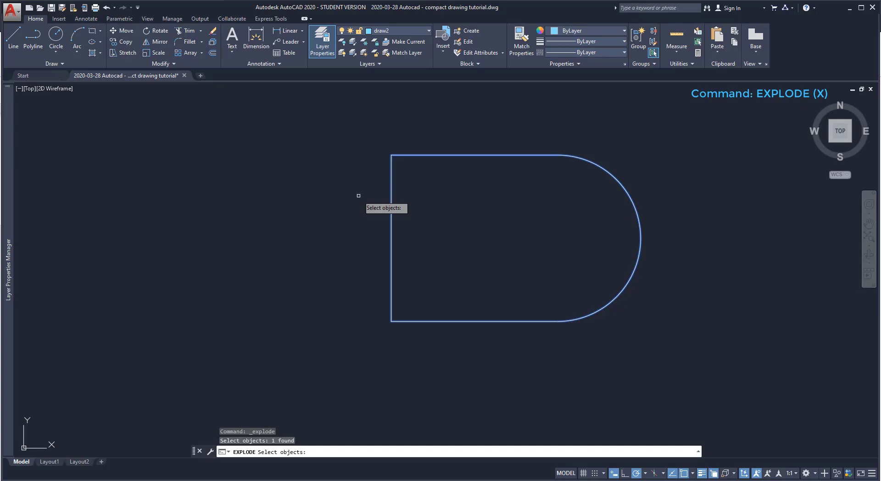
key(Return)
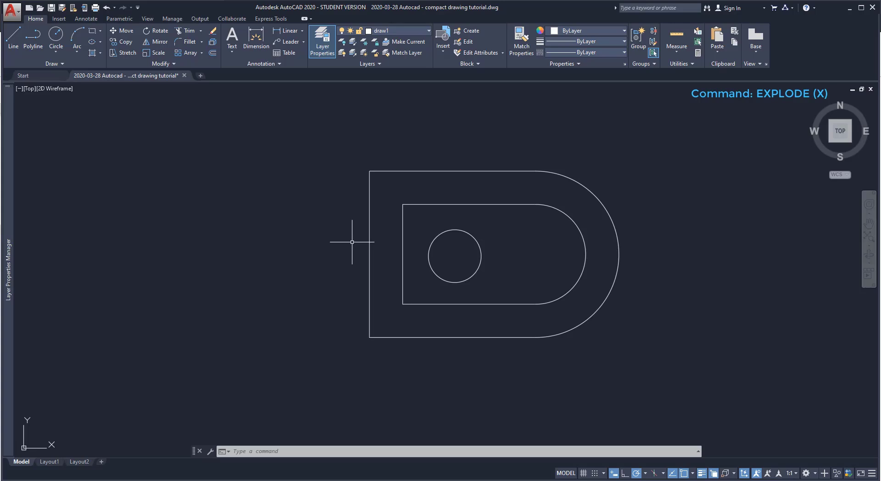
- Explode the block made of two nested D shapes and a circle
text(x)
key(Return)
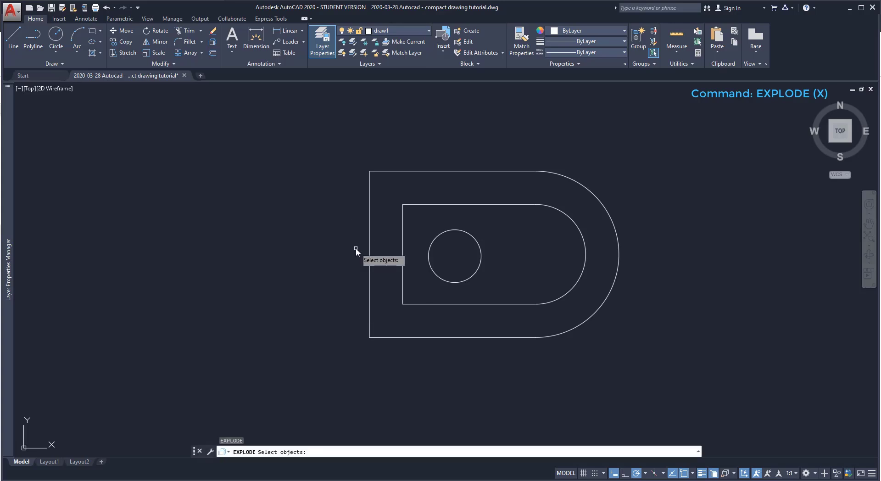
click(369, 253)
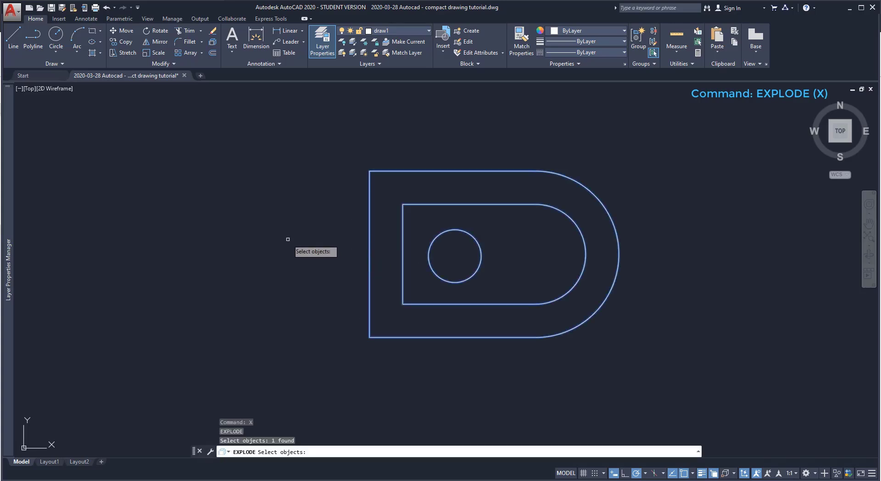
key(Return)
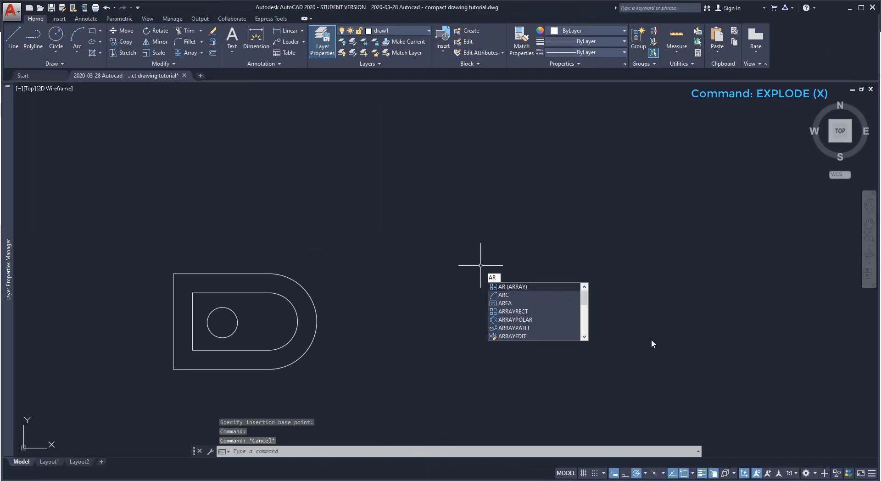
- Create a rectangular array of the nested D-shape block with the default rows, columns and spacing
key(Return)
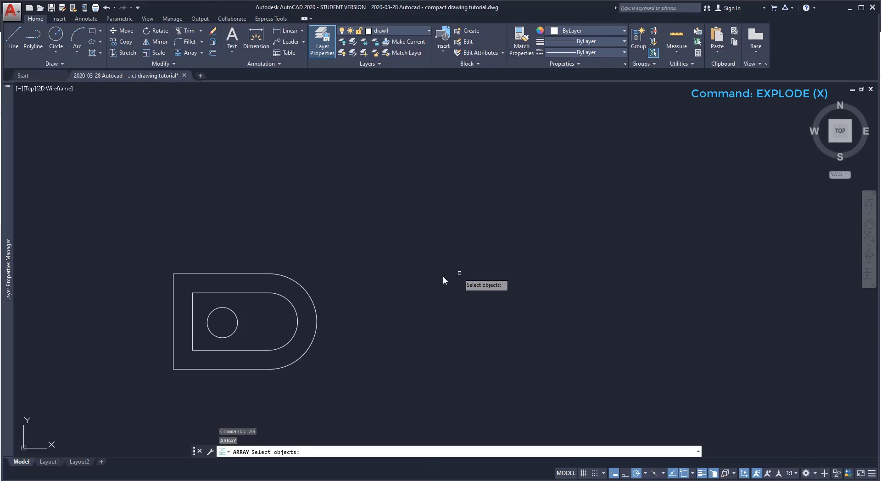
click(308, 353)
key(Return)
text(r)
key(Return)
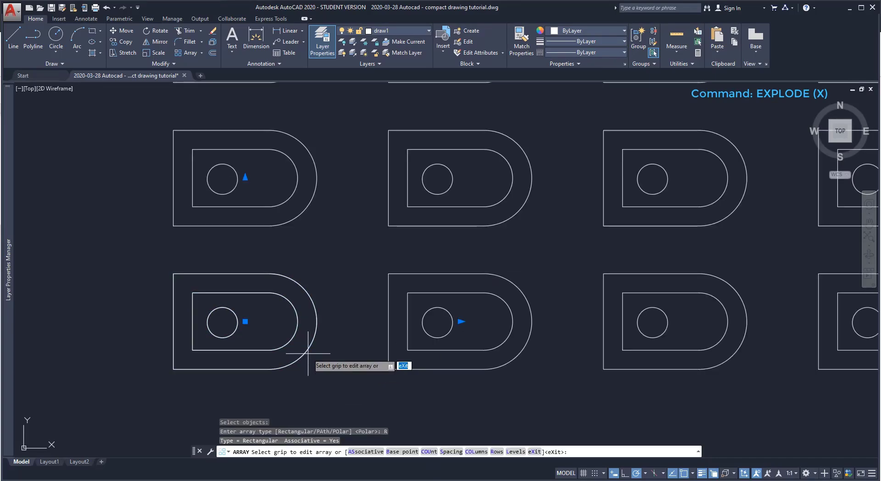
scroll(381, 312, down, 4)
key(Return)
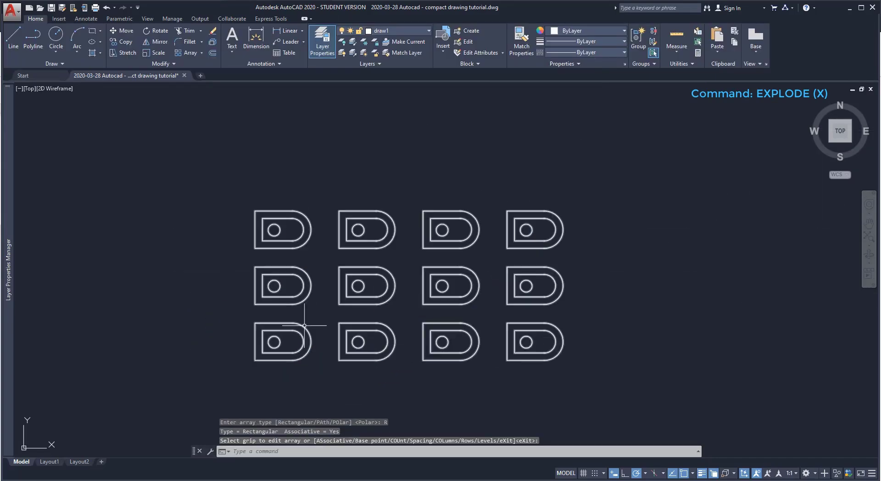
- Explode the rectangular array of nested D shapes into individual blocks
text(x)
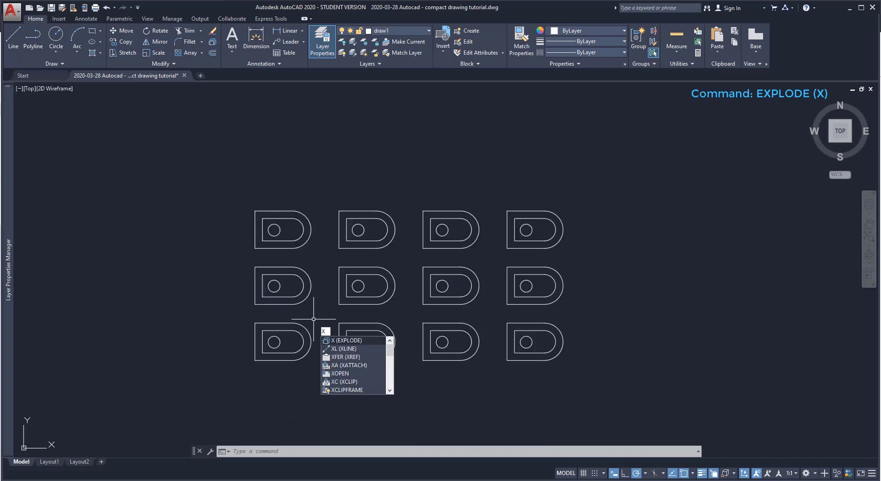
key(Return)
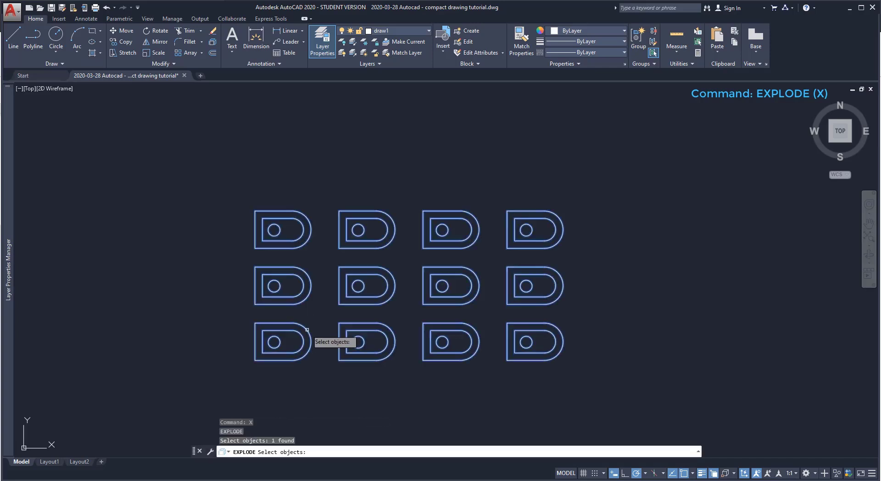
click(308, 329)
key(Return)
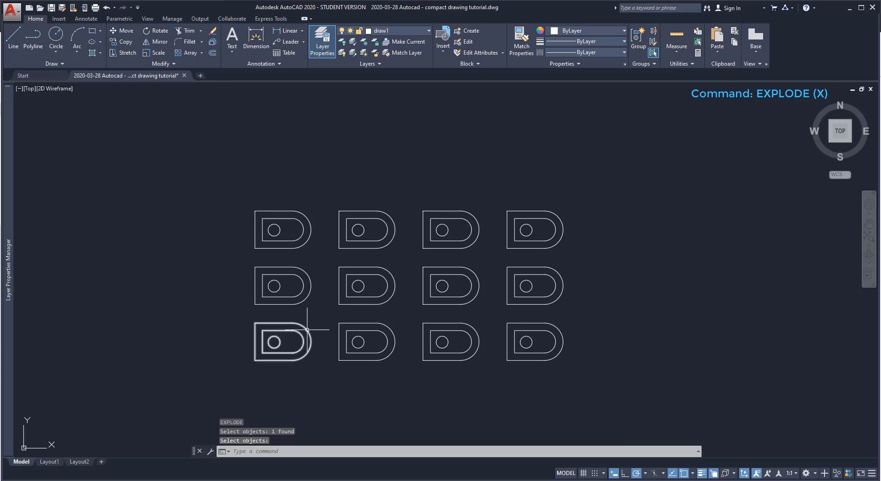